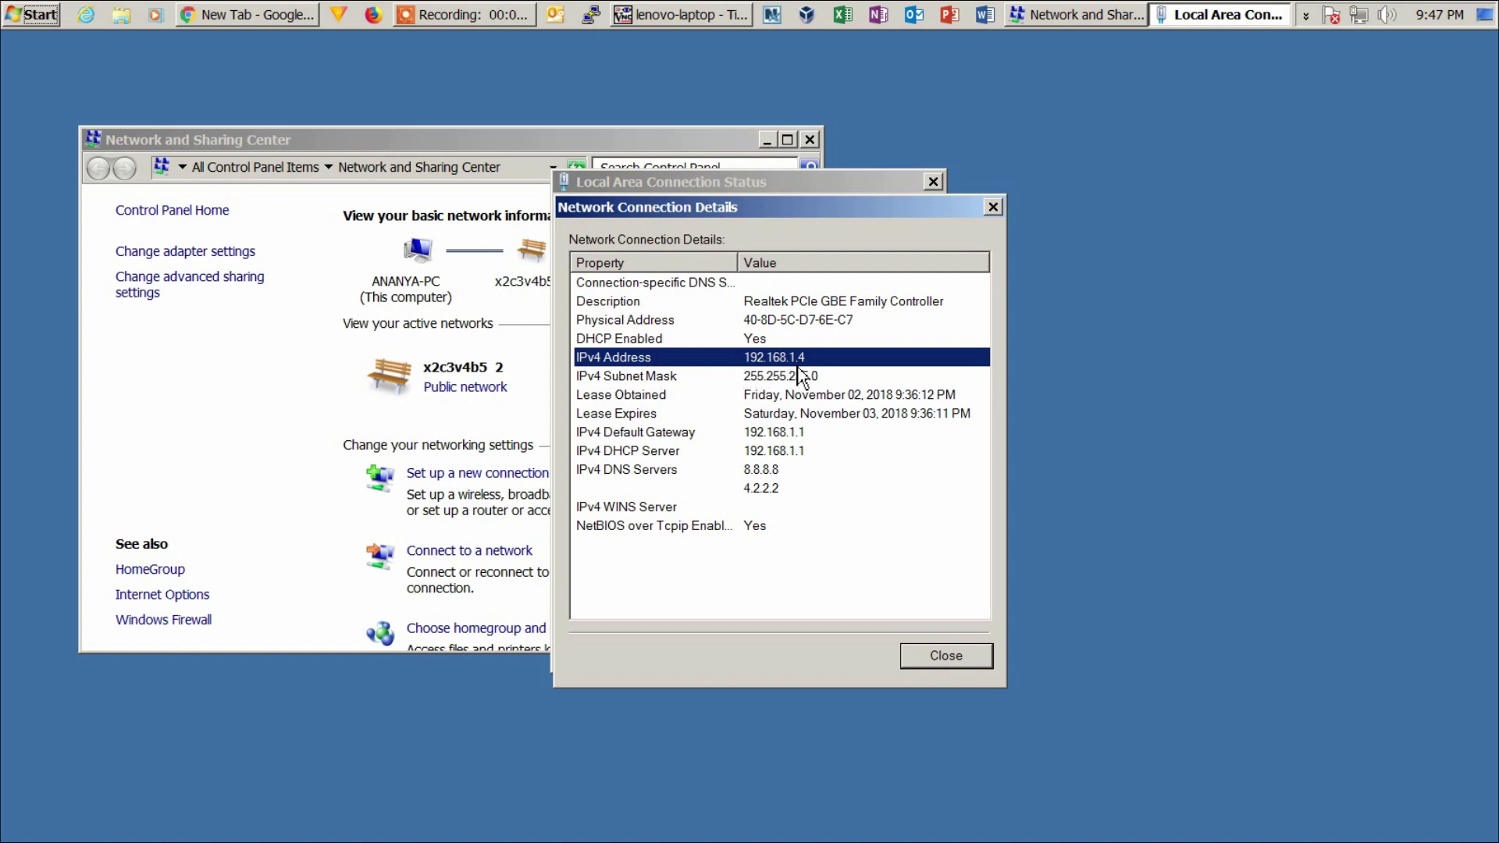
# - Note the default gateway 192.168.1.1, then close the connection details, status and Network and Sharing Center windows
pyautogui.click(790, 434)
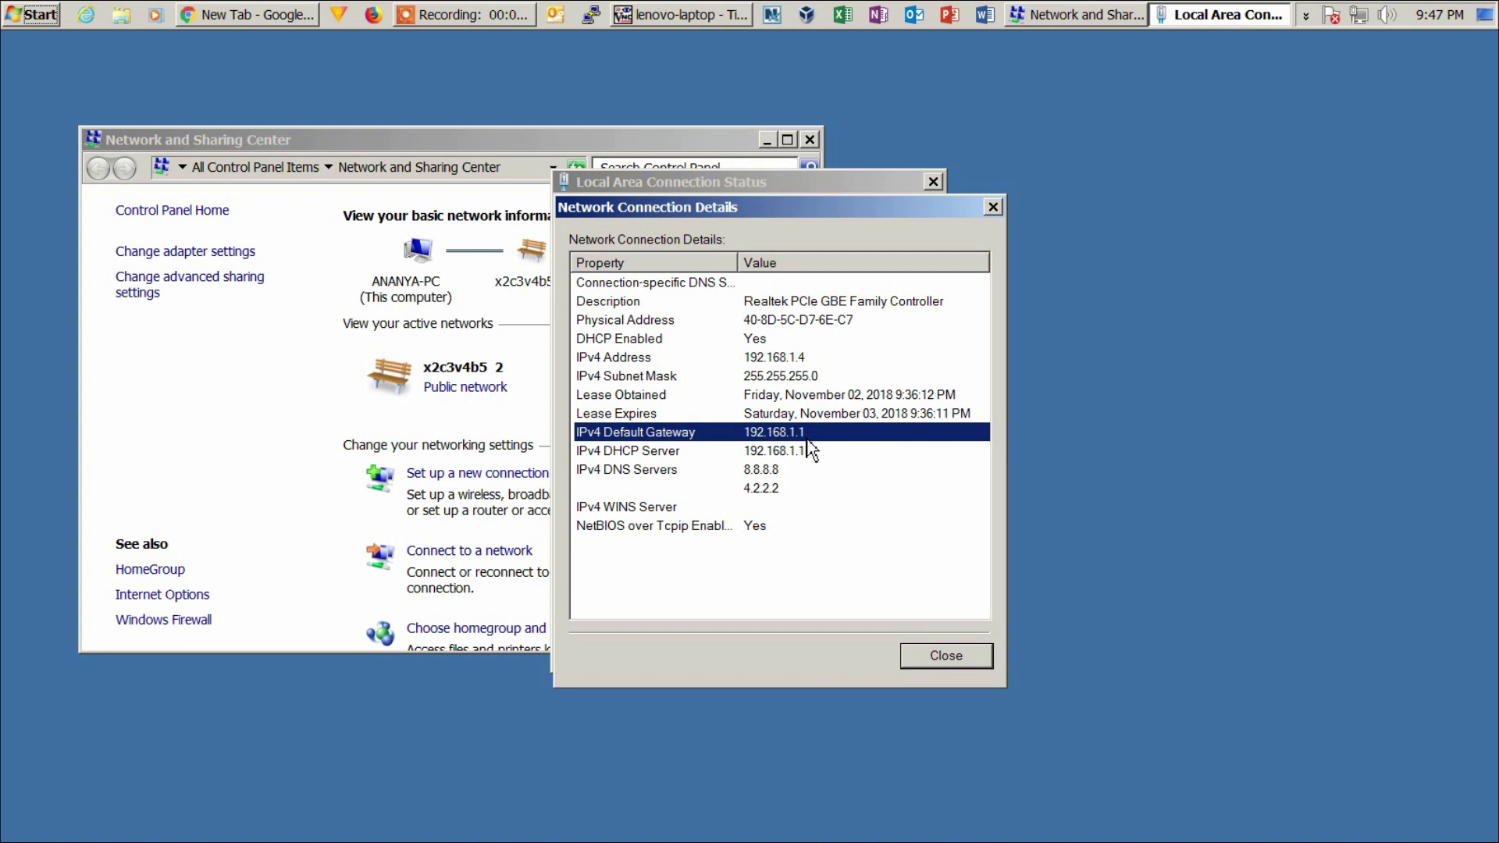
pyautogui.click(961, 660)
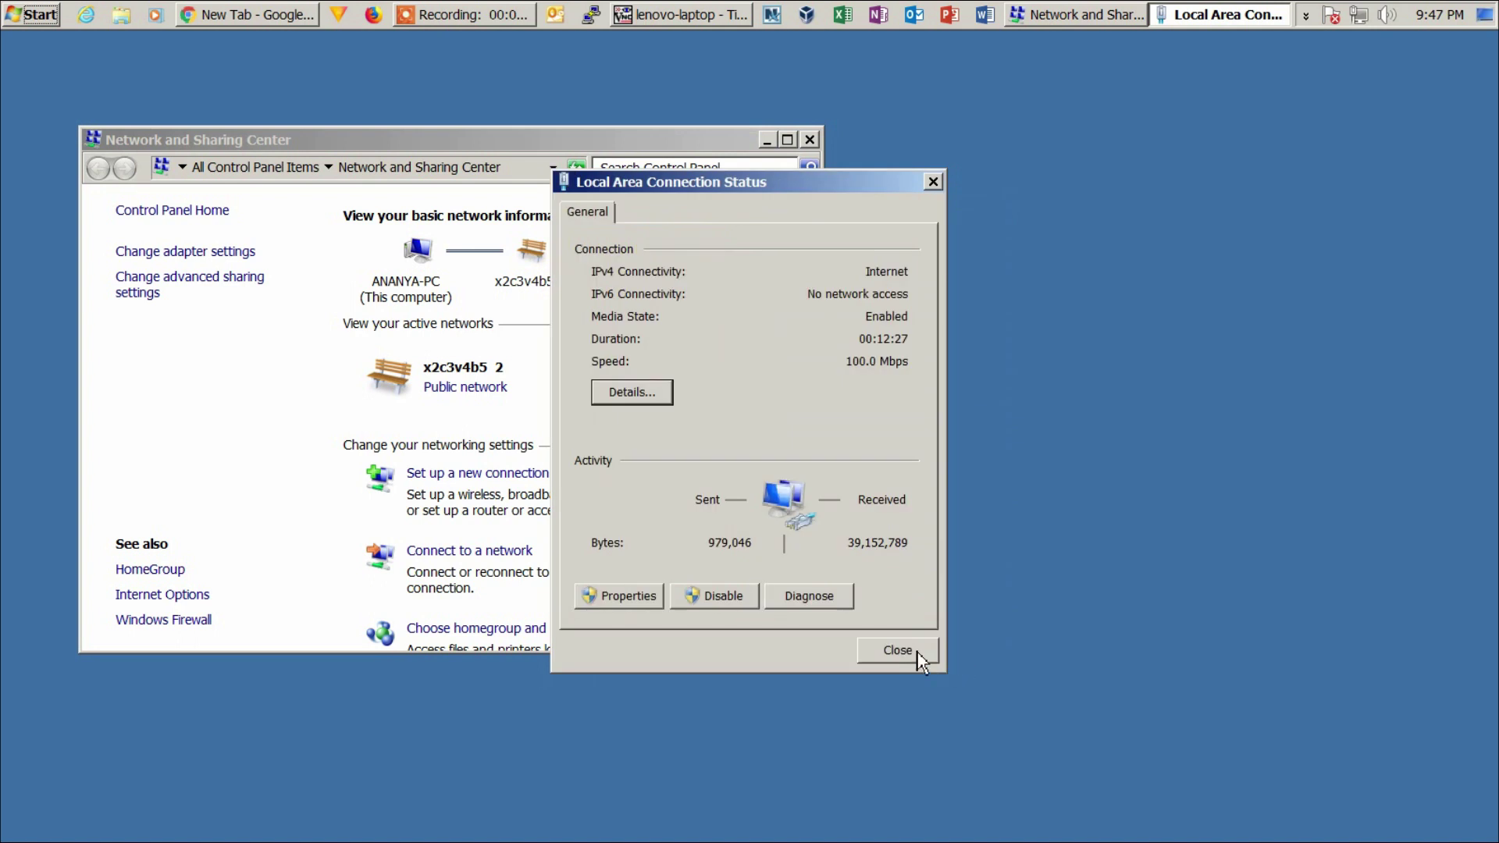
pyautogui.click(931, 655)
pyautogui.click(810, 139)
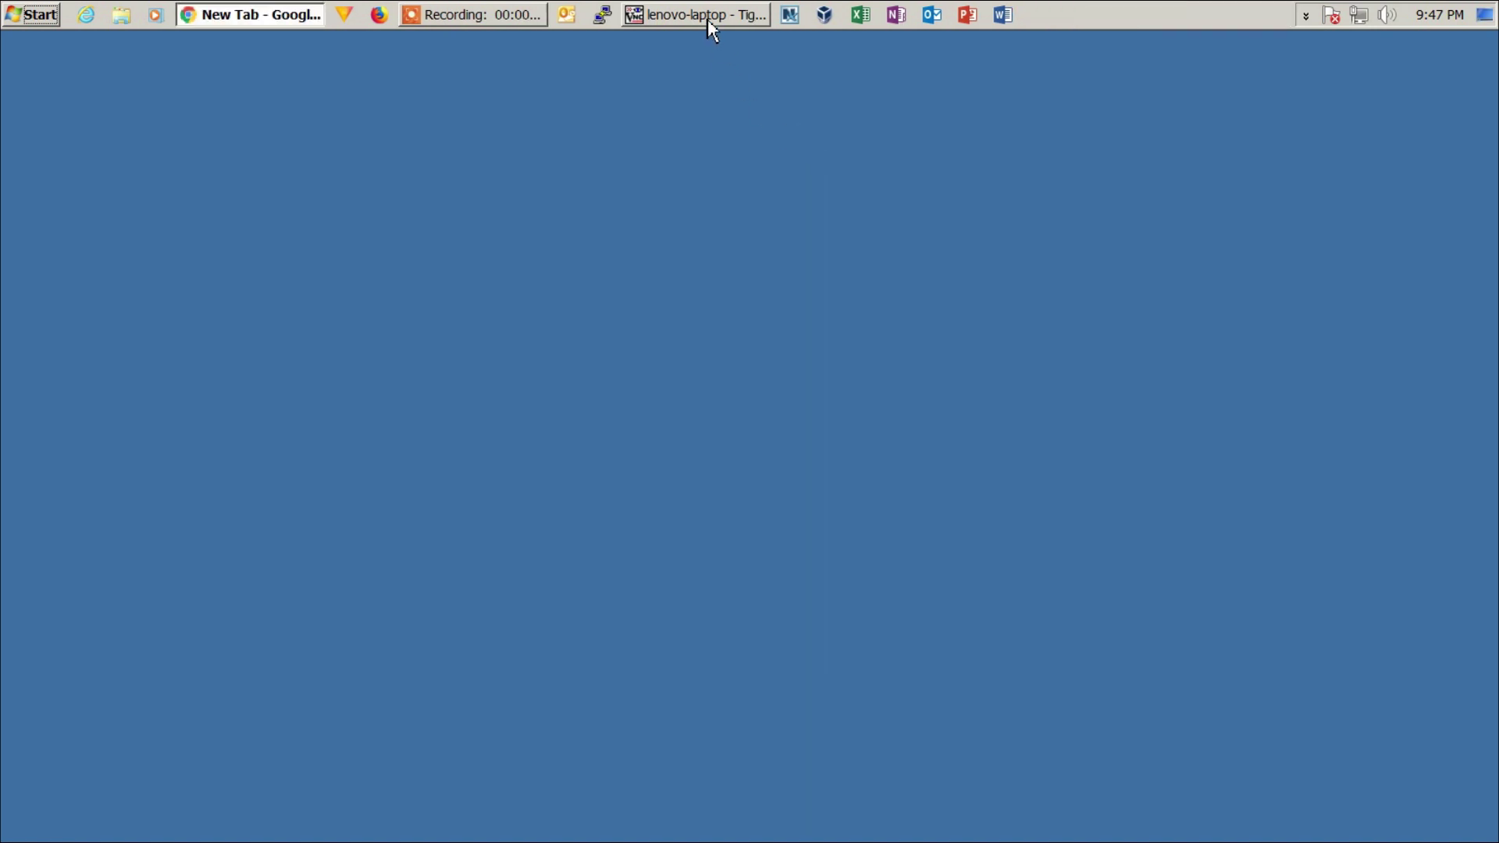
pyautogui.click(707, 15)
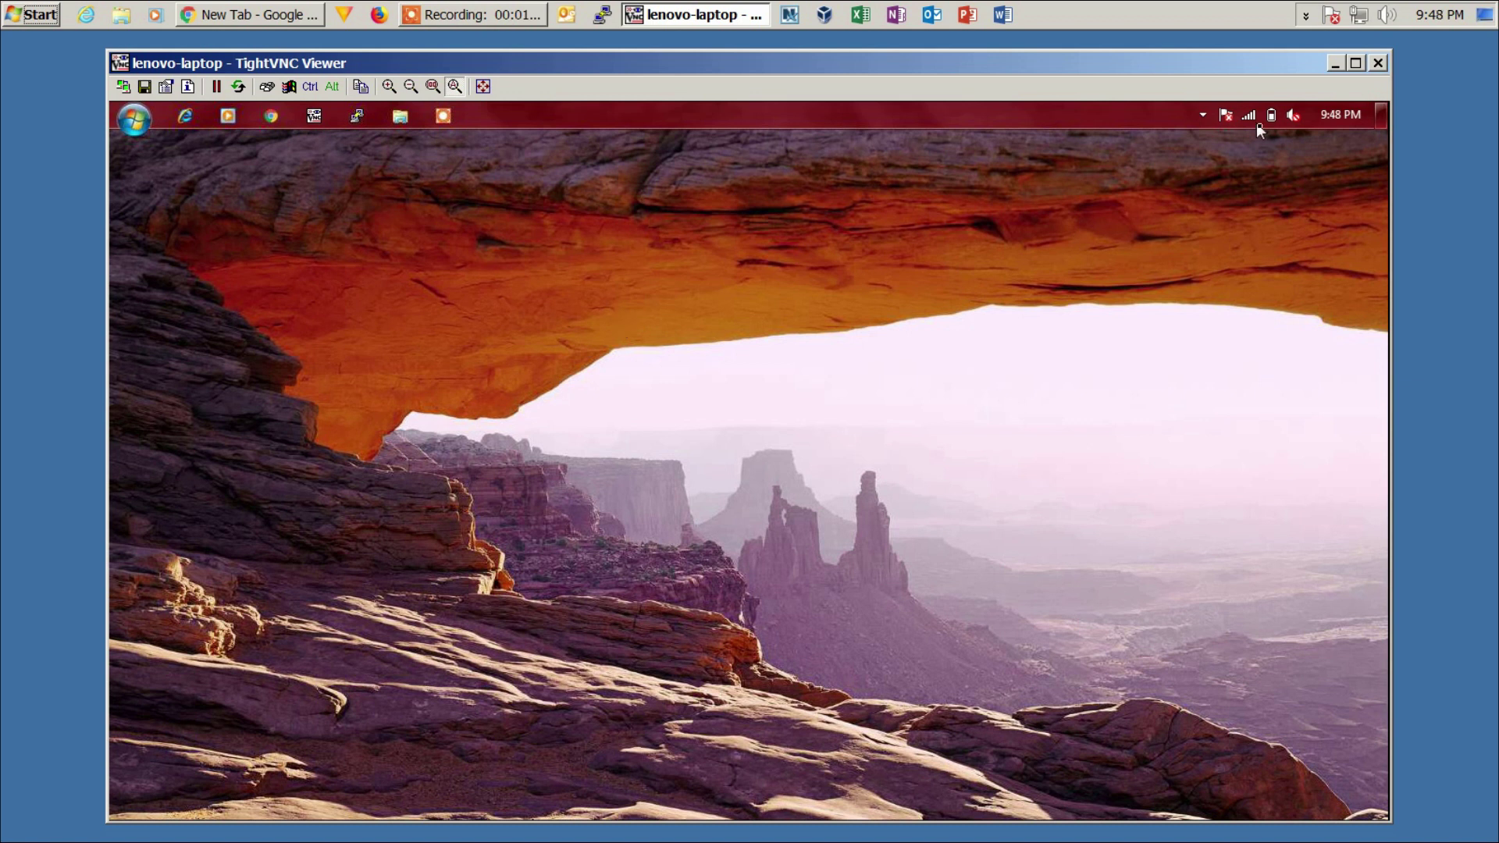
# - Sign in to the router's web interface at 192.168.1.1 with the admin password
pyautogui.click(1335, 63)
pyautogui.click(279, 23)
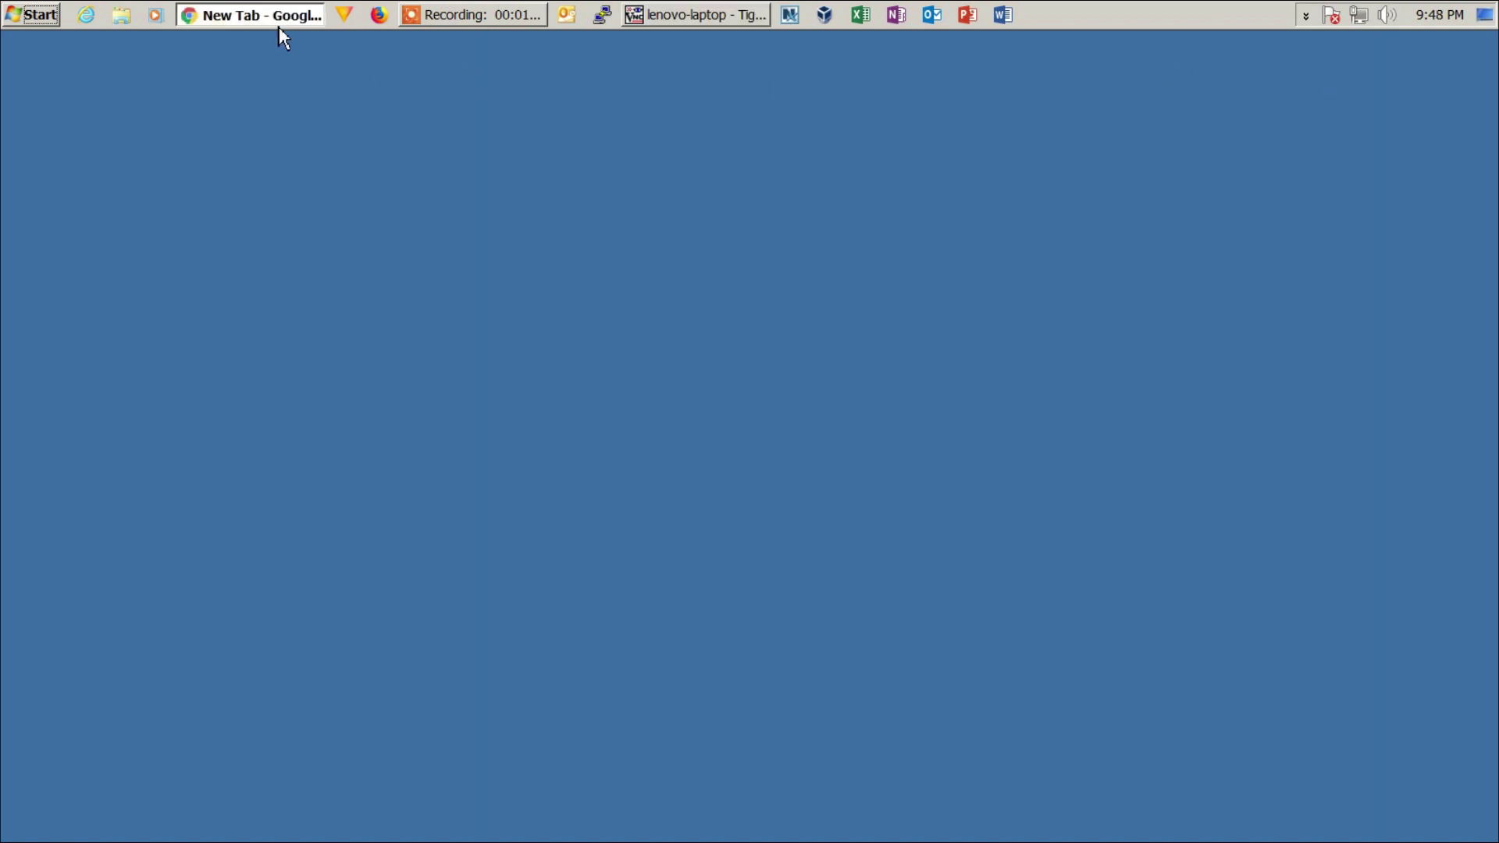
pyautogui.click(400, 95)
pyautogui.write('192.168.1.')
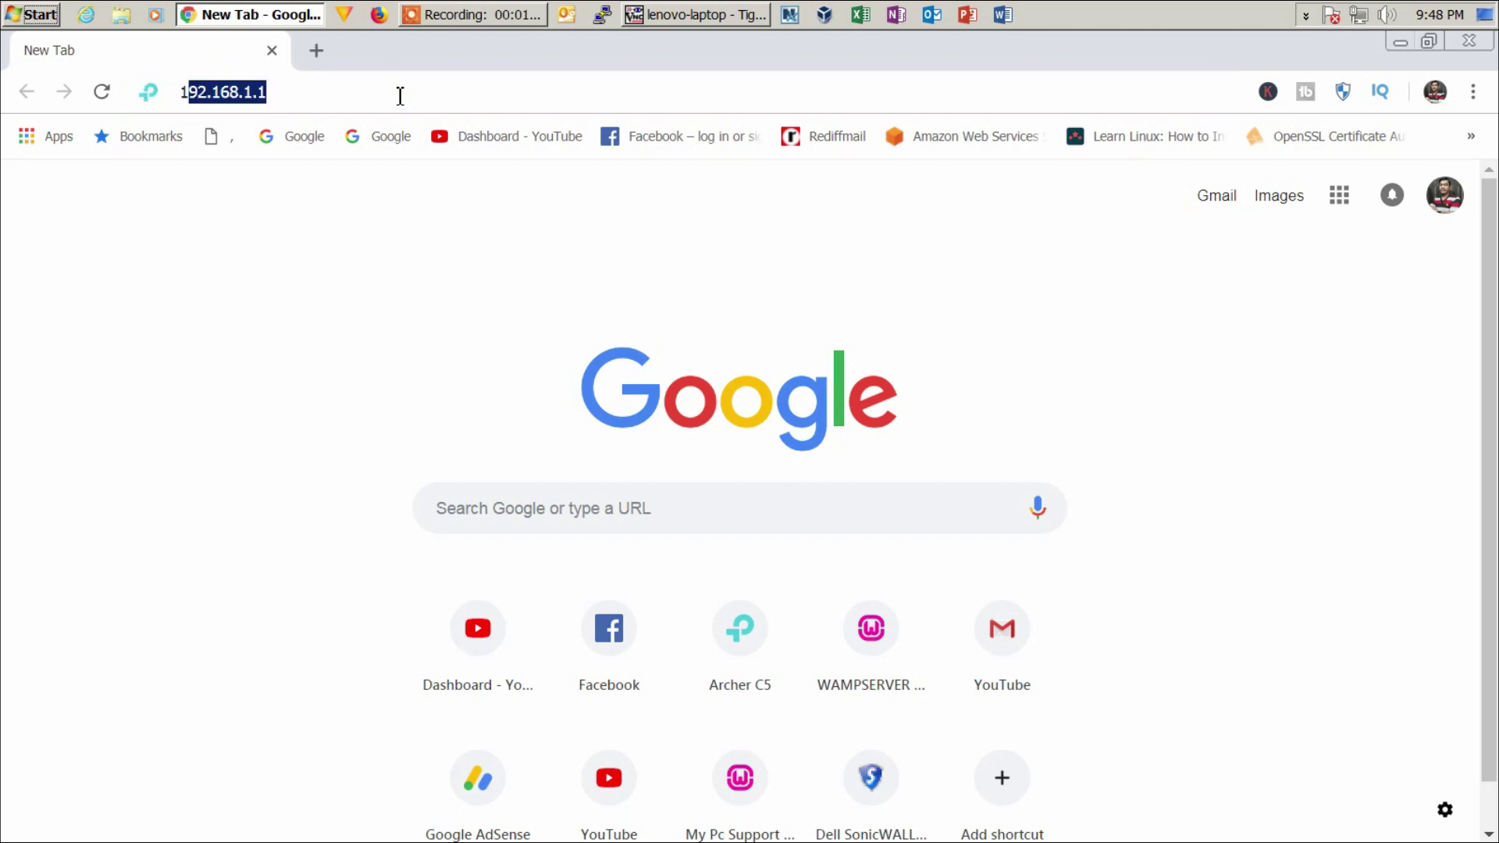
pyautogui.write('1')
pyautogui.press('Return')
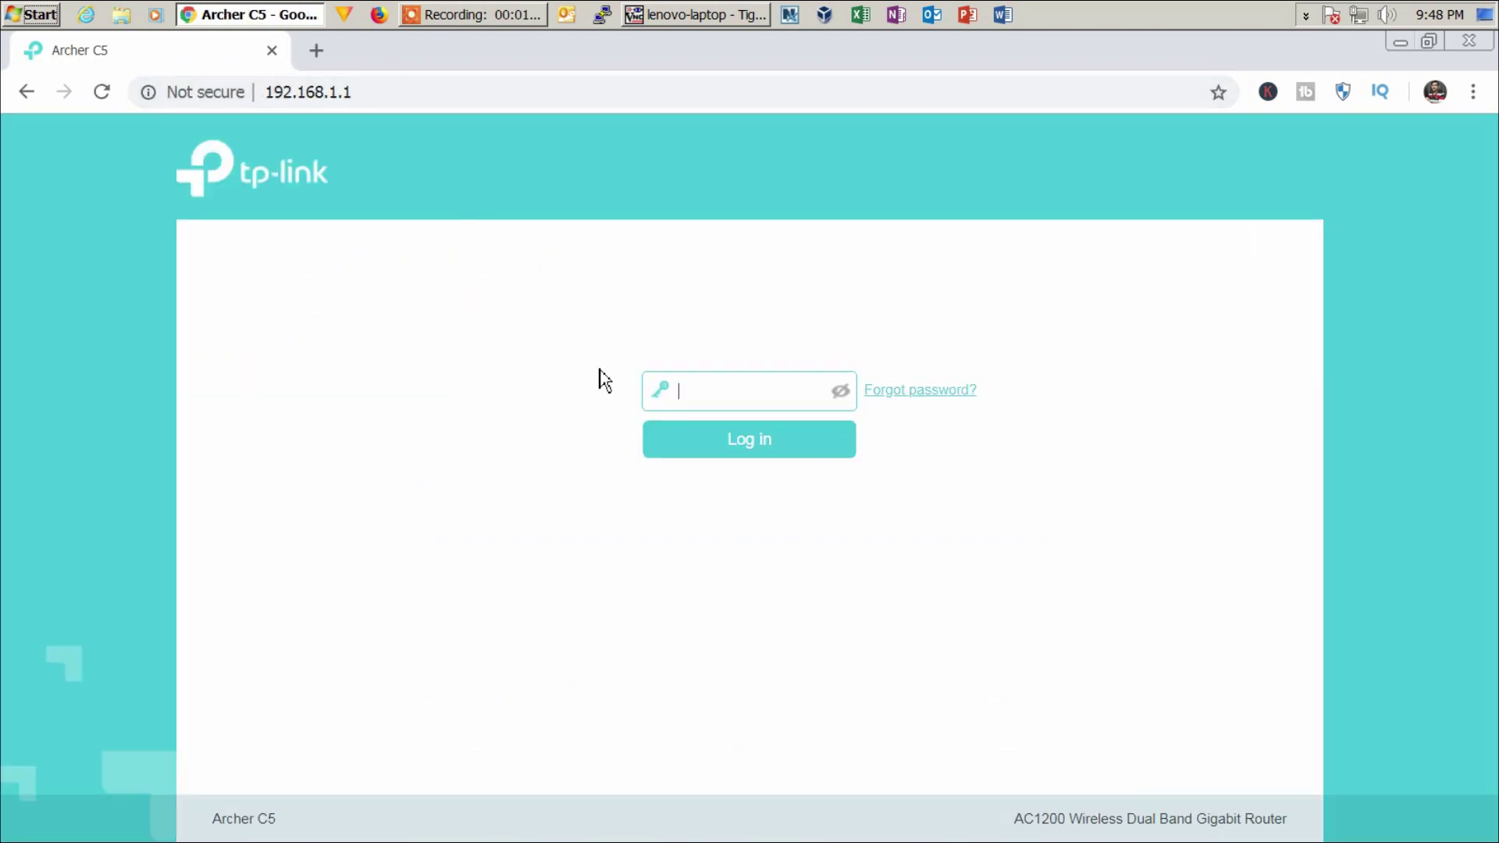
pyautogui.write('••')
pyautogui.press('Return')
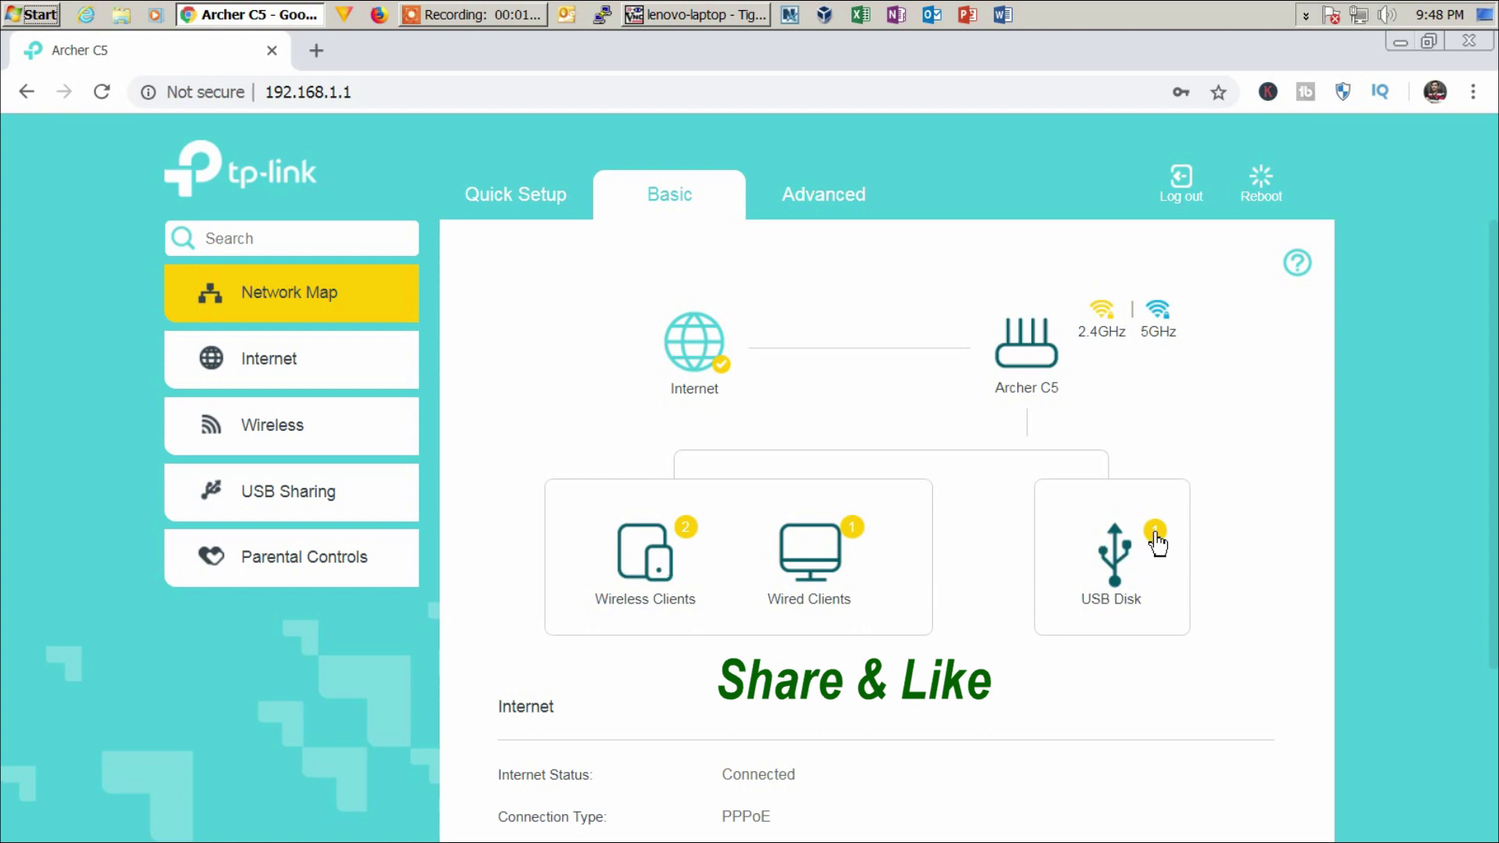
# - Show the USB disk details on the Network Map: 3.8 GB total, 1.4 GB available
pyautogui.click(1111, 567)
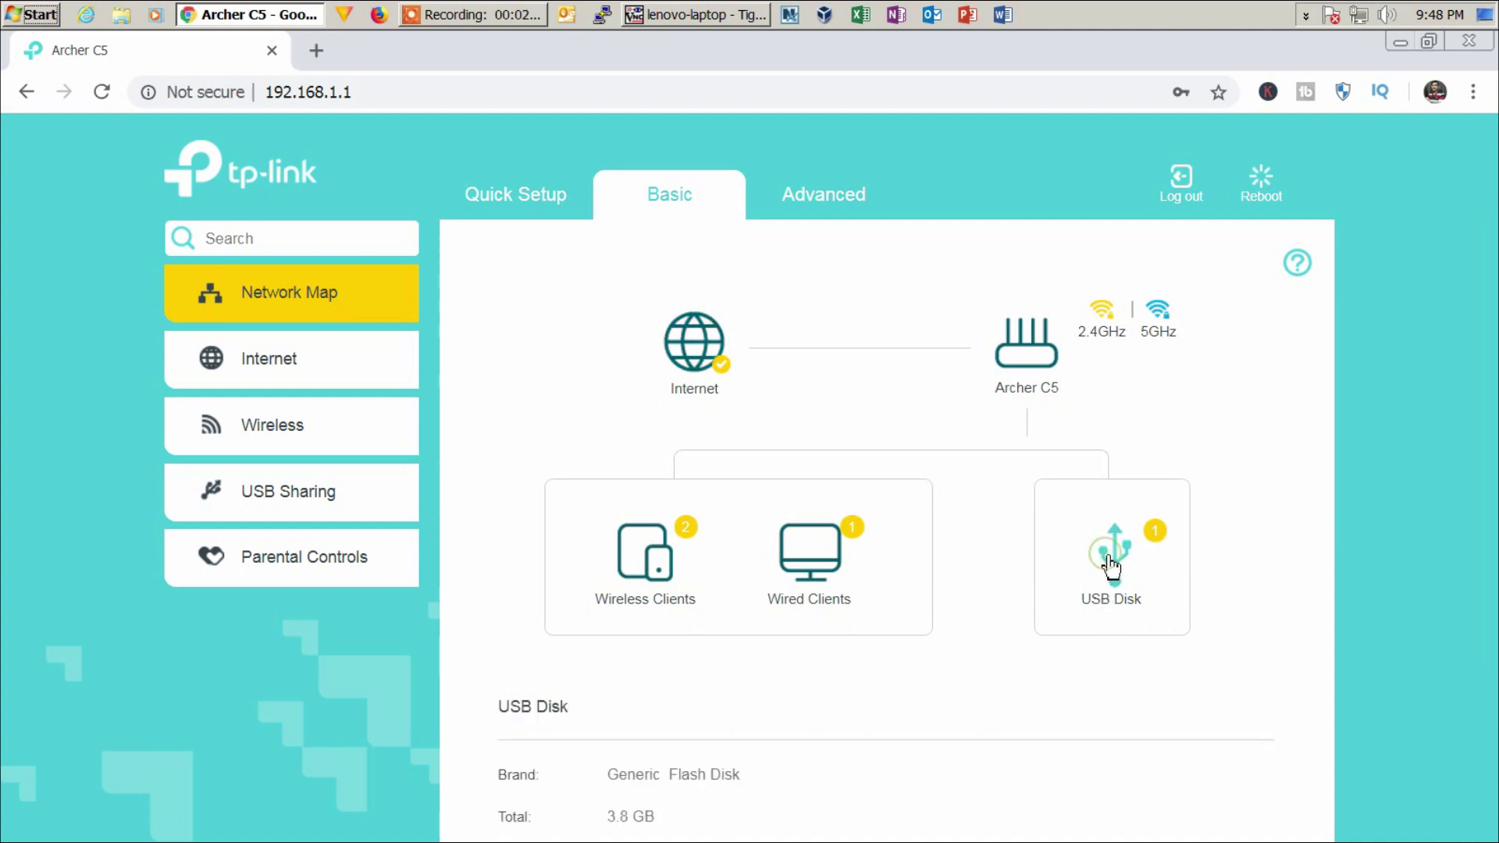
pyautogui.scroll(-2, 904, 761)
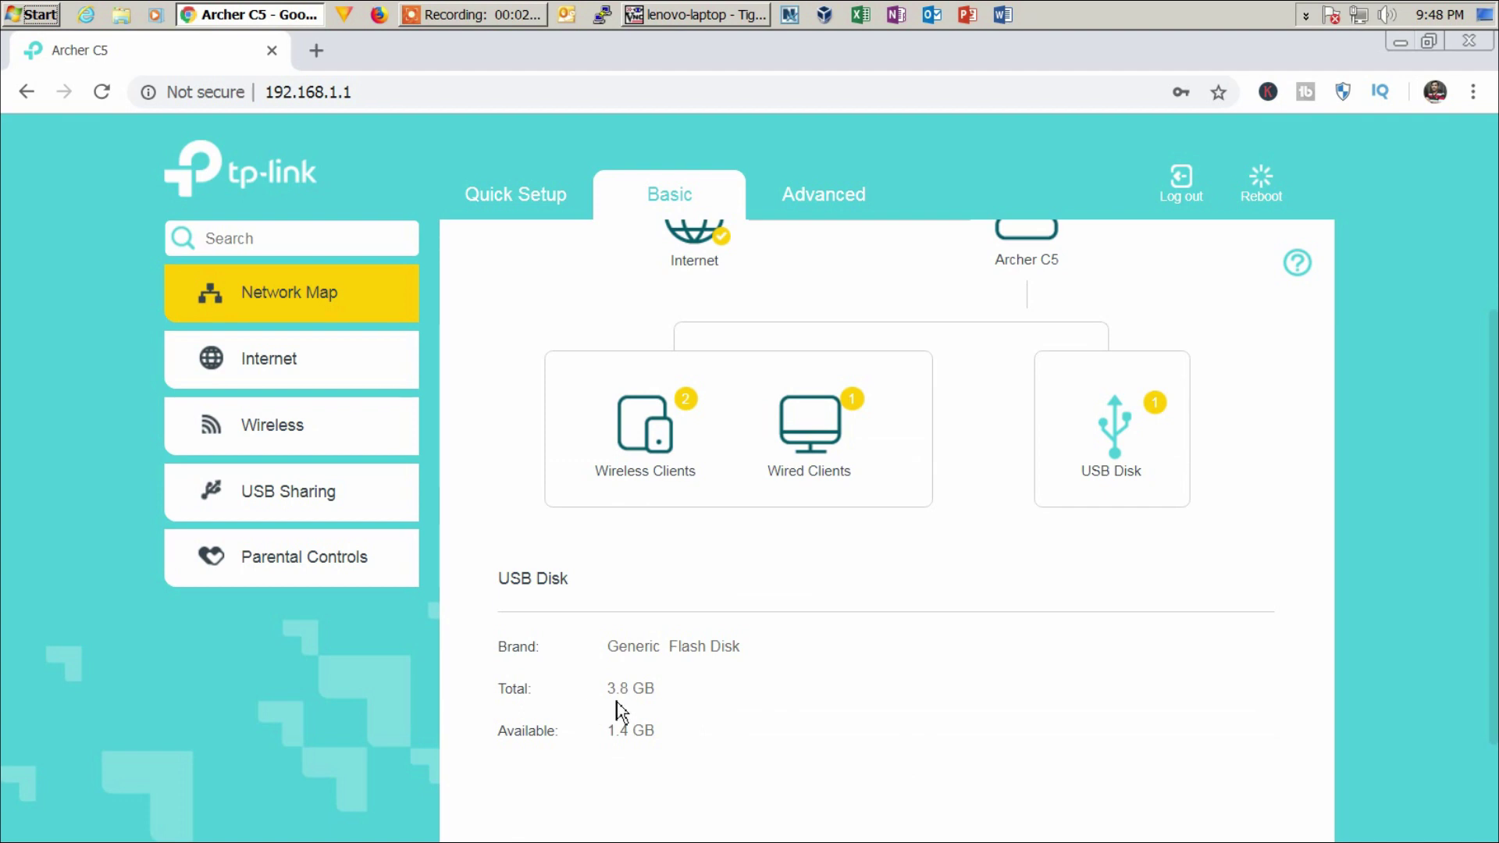
pyautogui.moveTo(674, 693); pyautogui.dragTo(607, 691)
pyautogui.click(695, 691)
pyautogui.moveTo(666, 737); pyautogui.dragTo(609, 734)
pyautogui.click(734, 731)
# - Open USB Sharing > USB Storage Device and check the server name Archer_C5
pyautogui.click(297, 506)
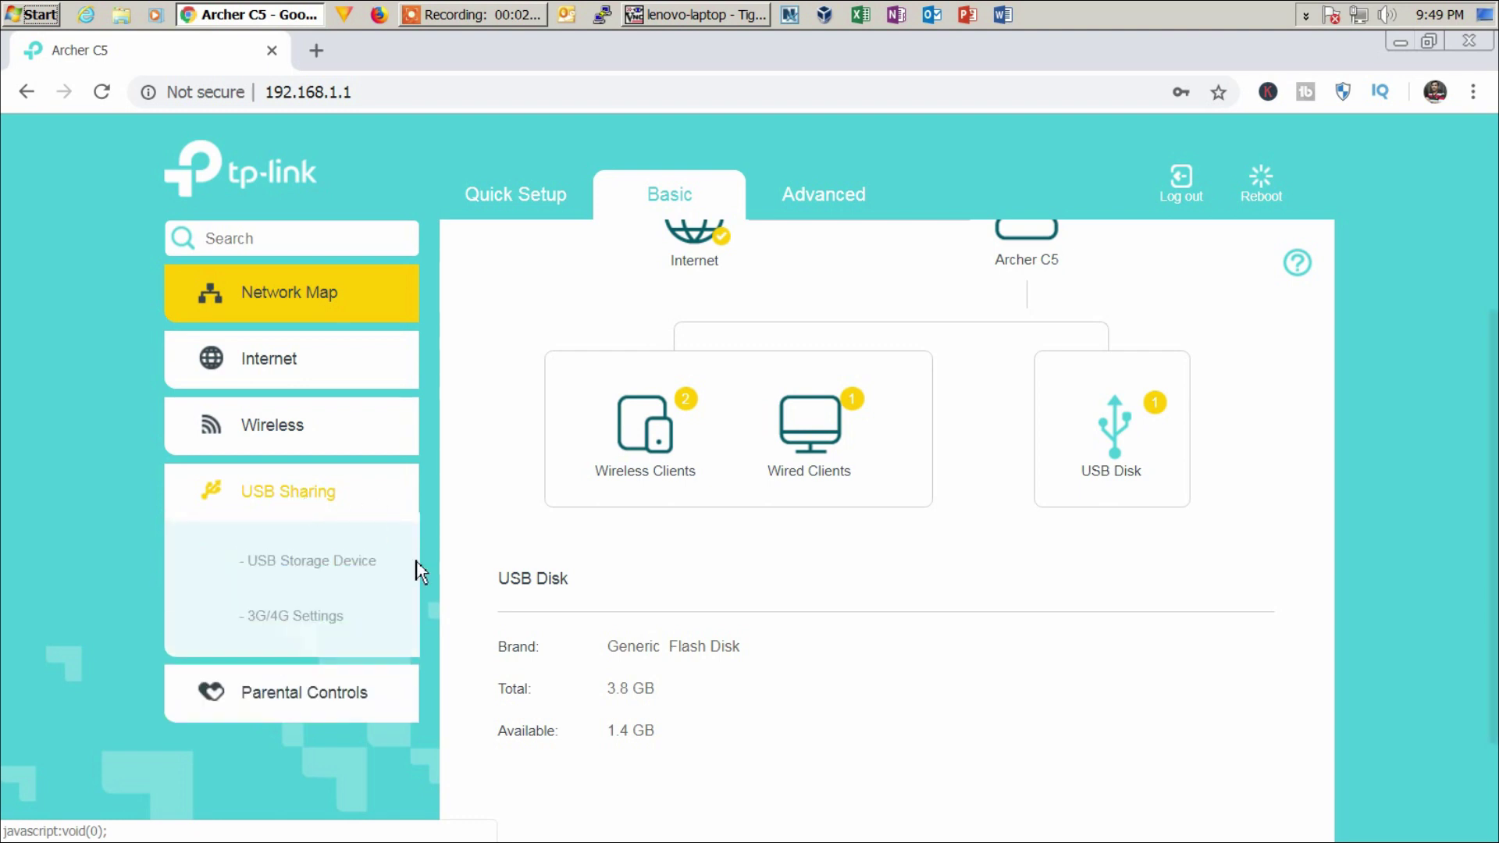
pyautogui.click(328, 569)
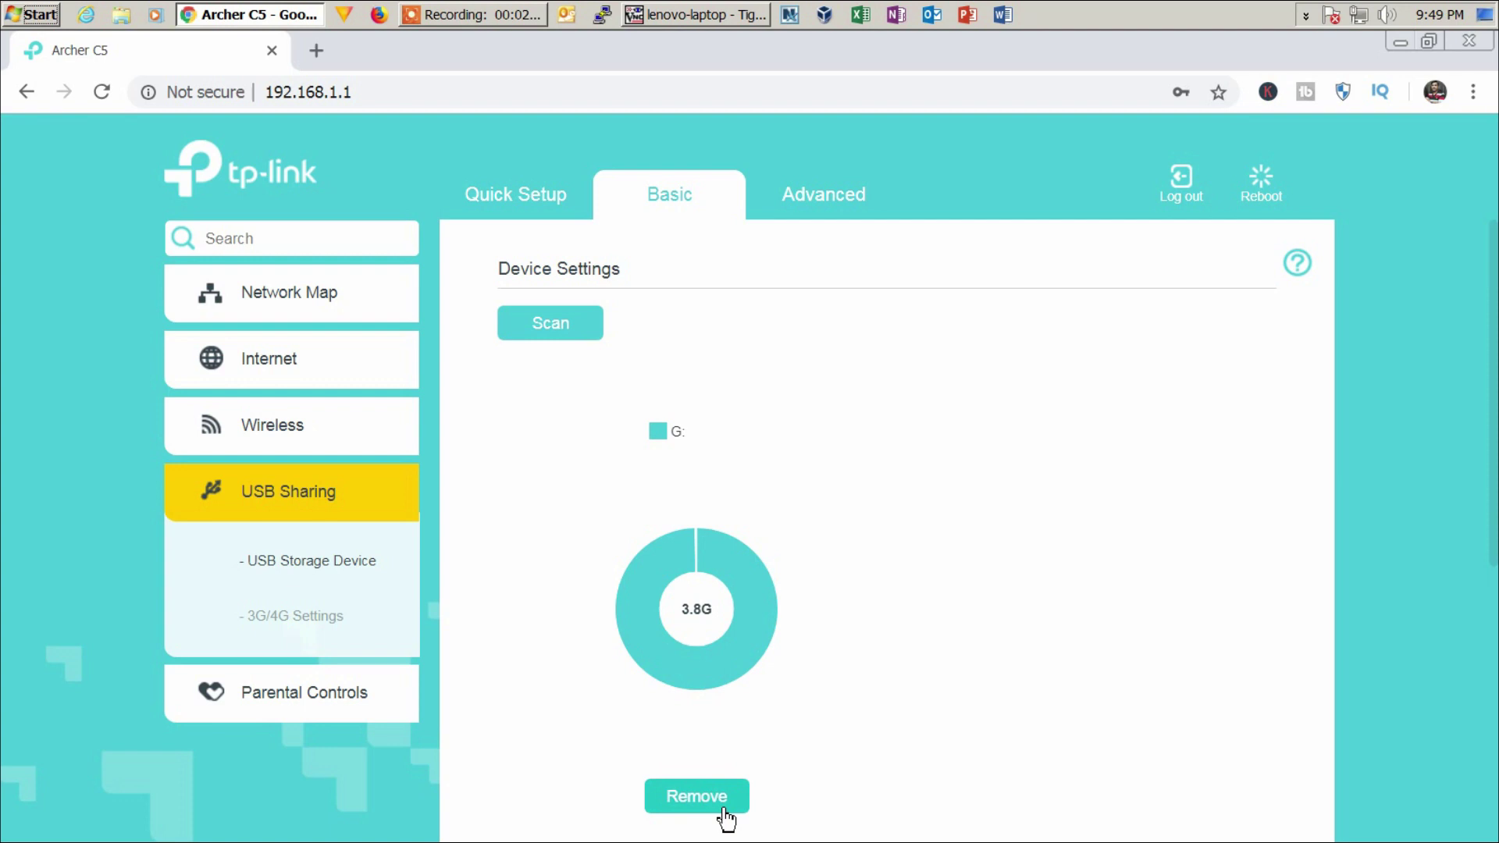
pyautogui.scroll(-5, 874, 776)
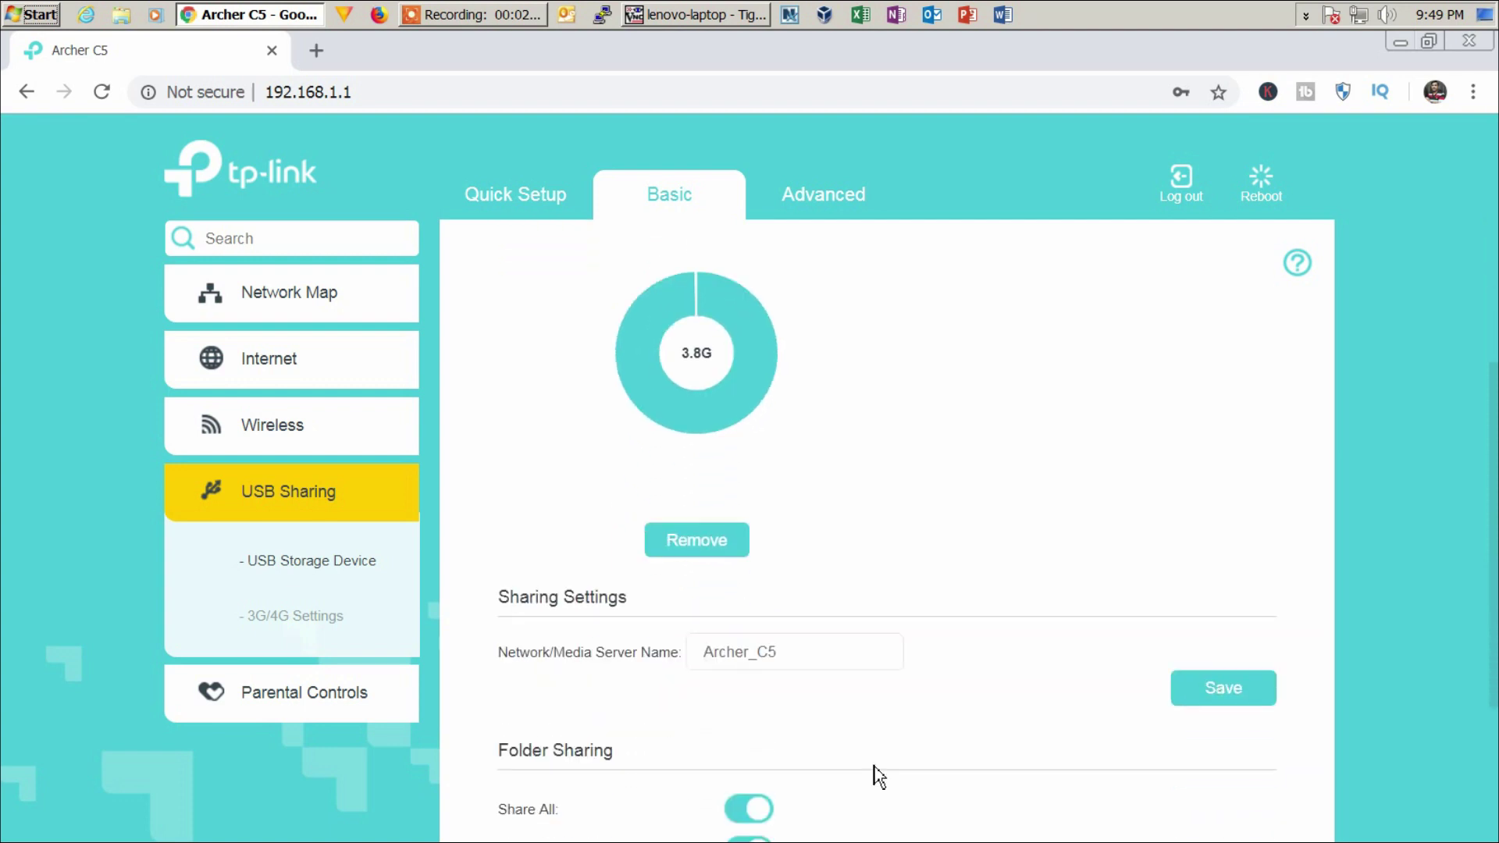
pyautogui.moveTo(793, 528); pyautogui.dragTo(665, 535)
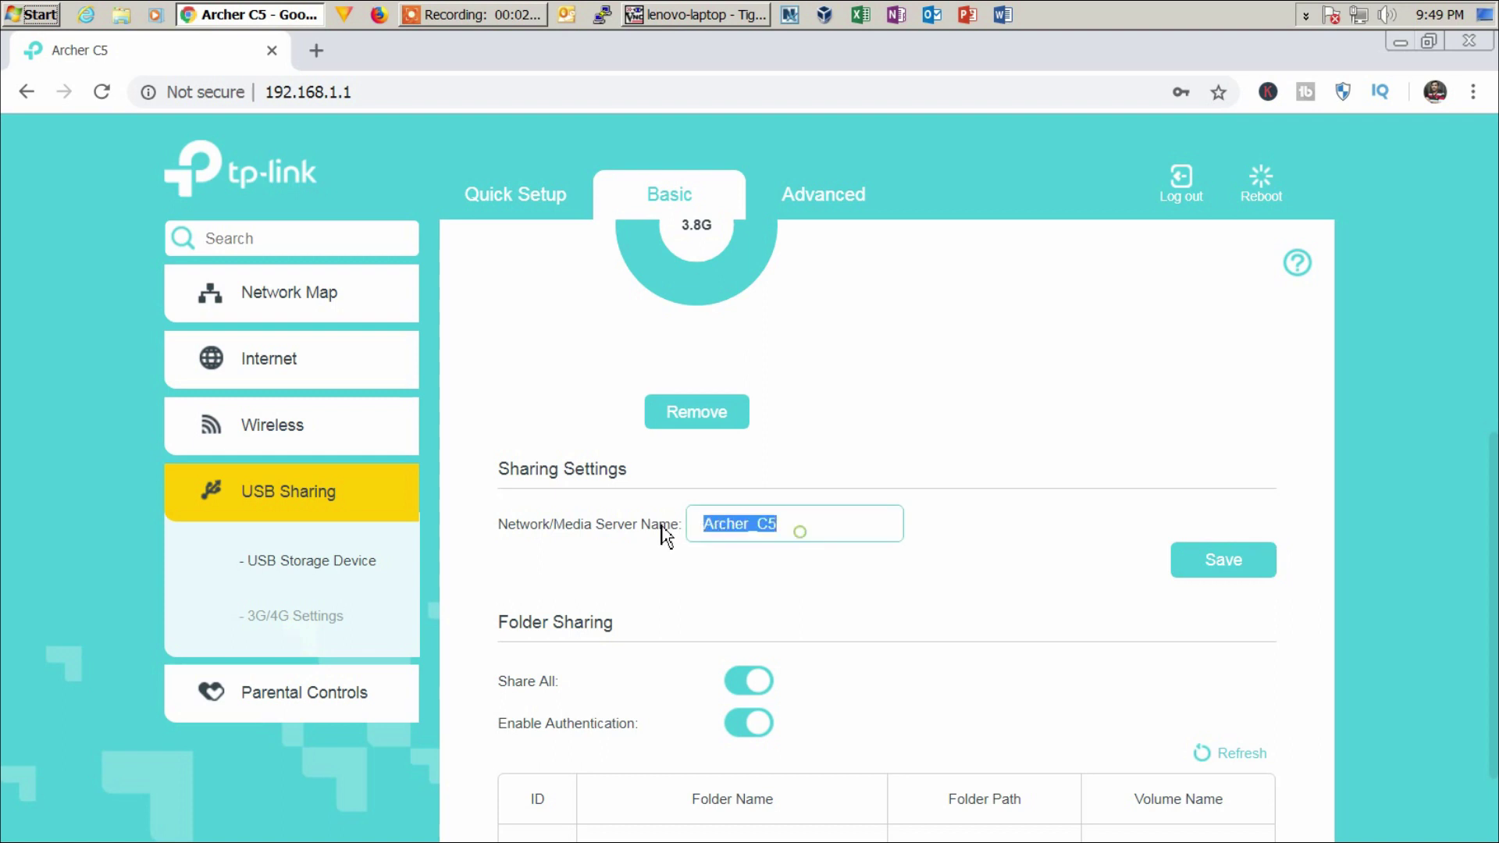
pyautogui.moveTo(788, 533); pyautogui.dragTo(622, 536)
pyautogui.click(790, 534)
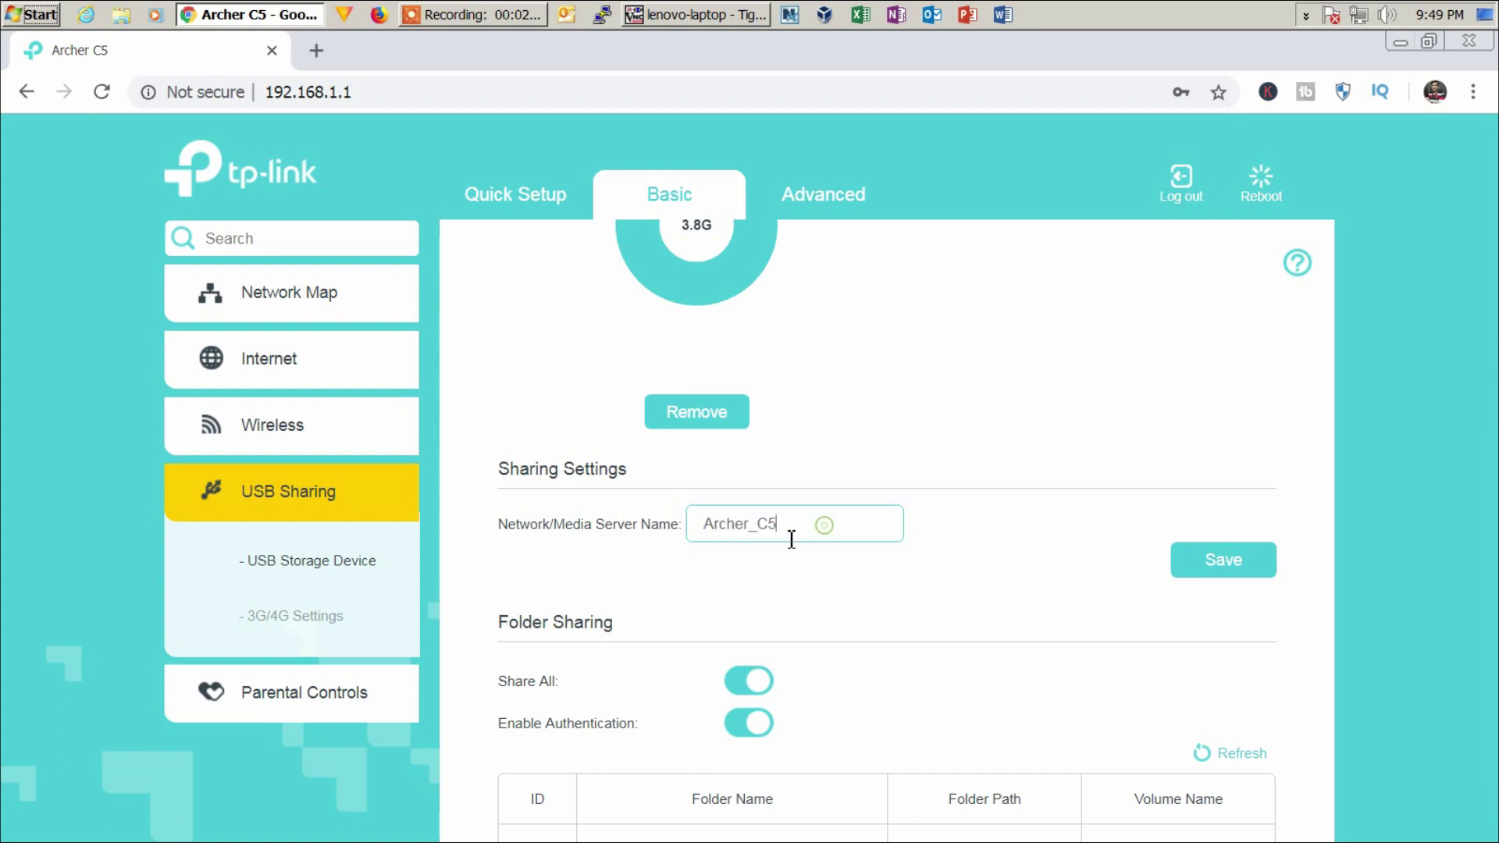
# - Check the shared folder volume(sda1) in Folder Sharing alongside the Archer_C5 server name
pyautogui.scroll(-2, 993, 726)
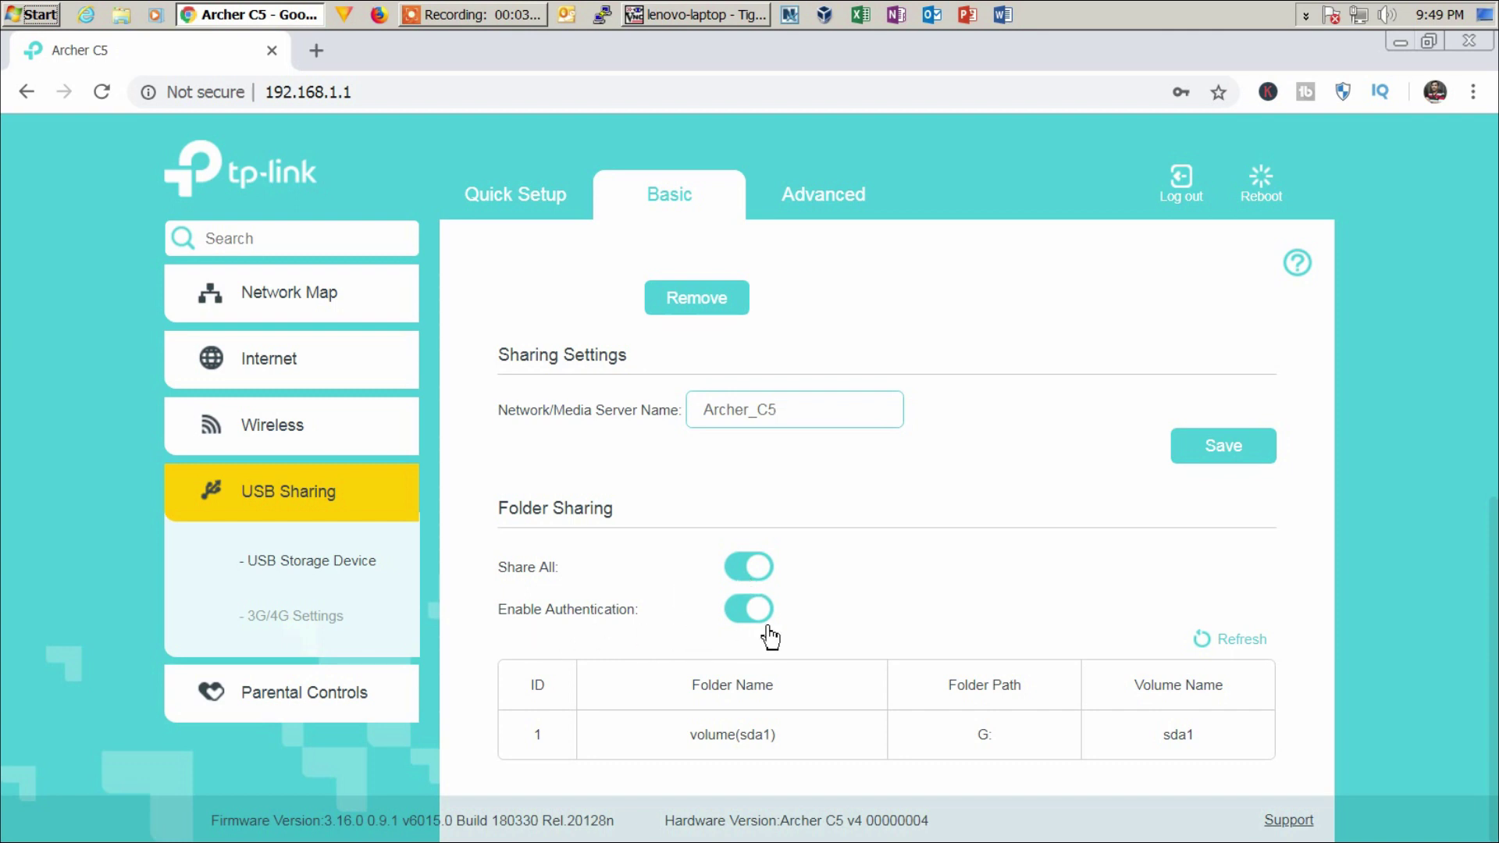
pyautogui.moveTo(775, 734); pyautogui.dragTo(705, 737)
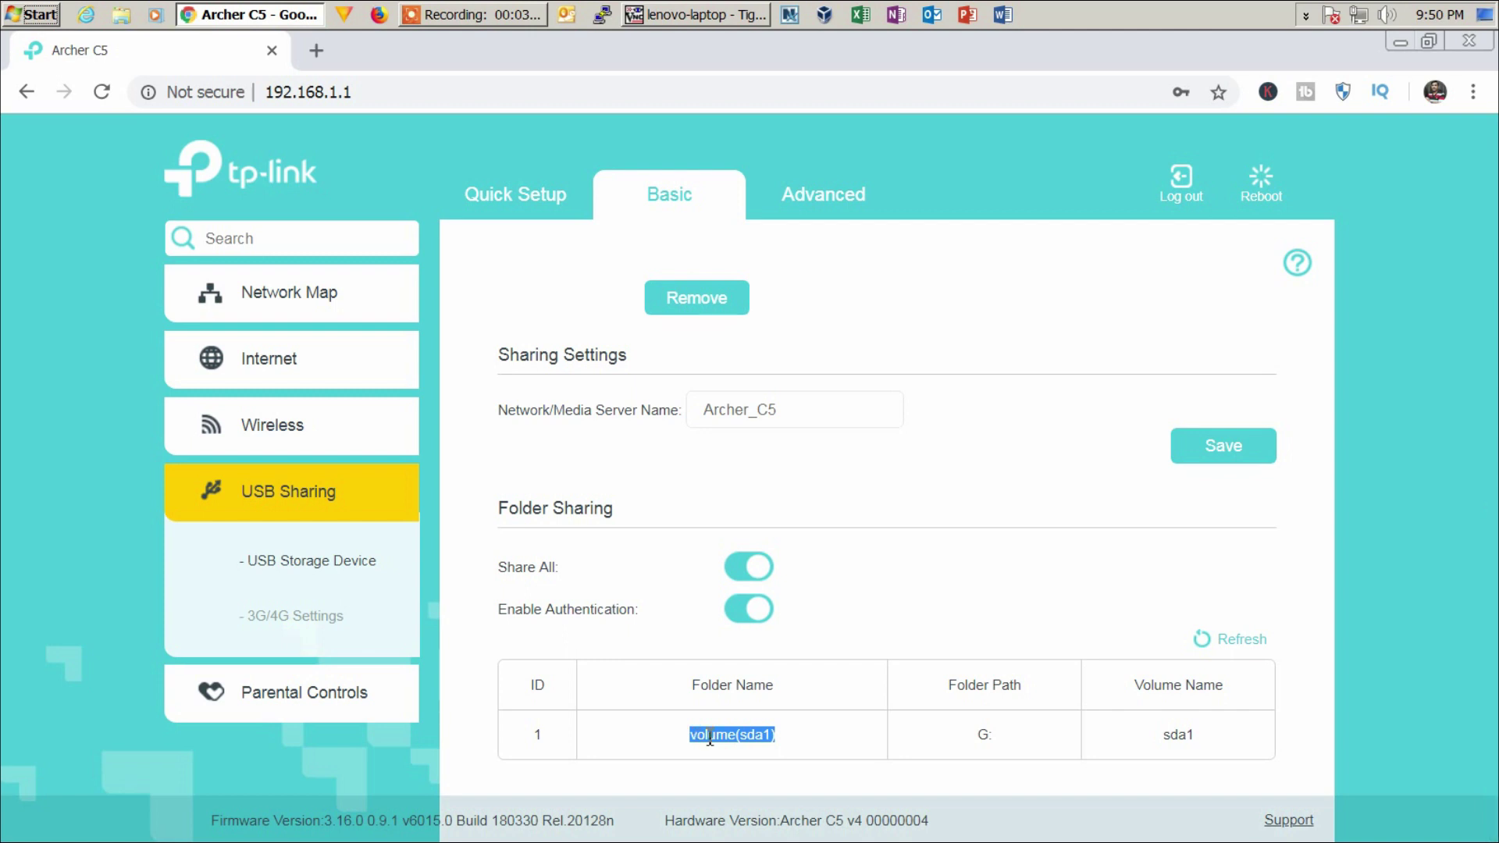
pyautogui.click(784, 743)
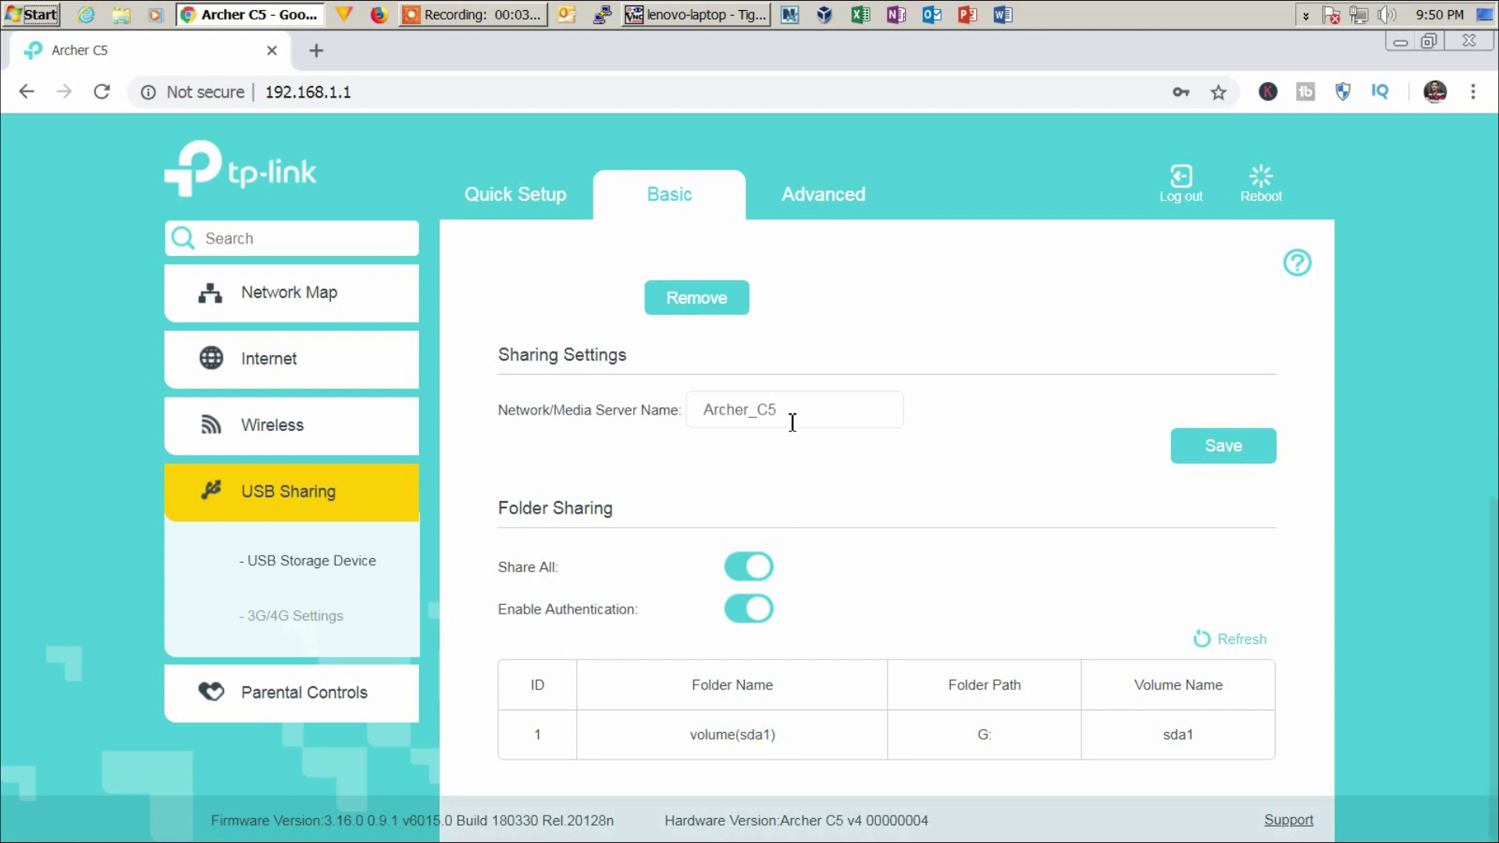
pyautogui.moveTo(789, 412); pyautogui.dragTo(707, 414)
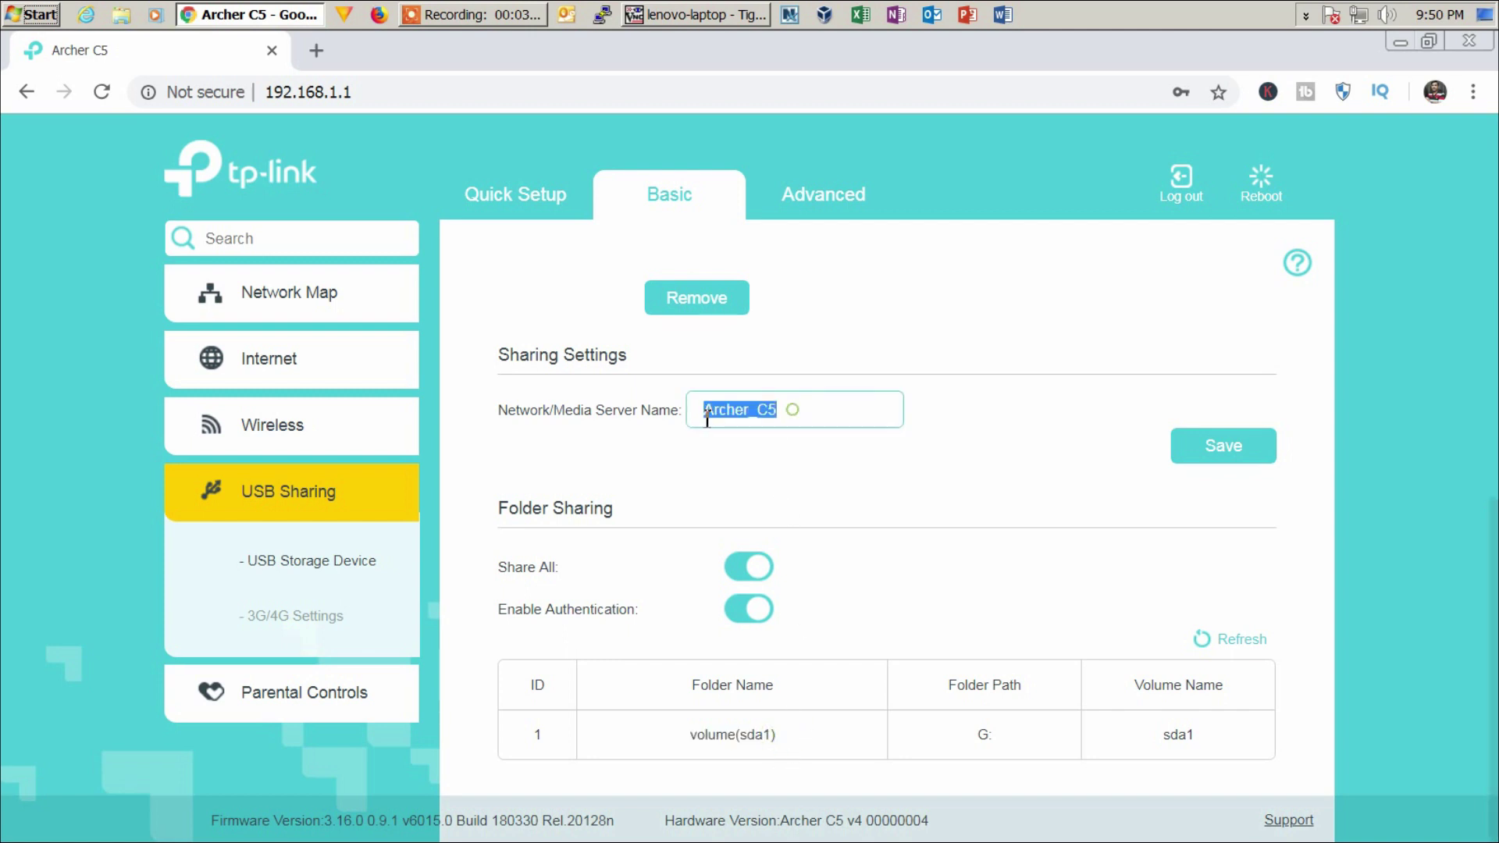
pyautogui.click(780, 736)
pyautogui.moveTo(781, 740); pyautogui.dragTo(690, 740)
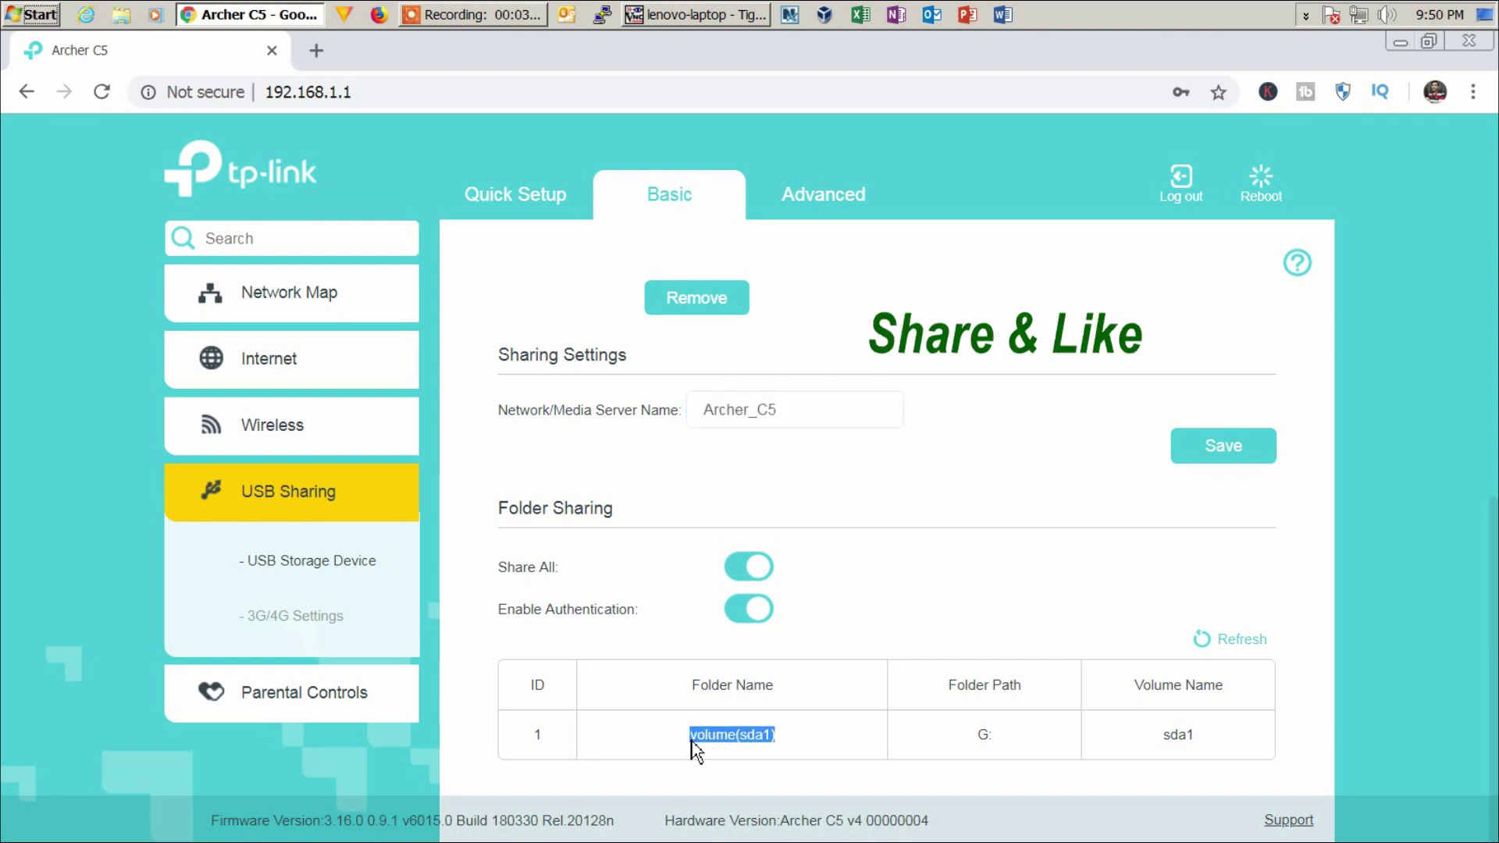
pyautogui.click(796, 748)
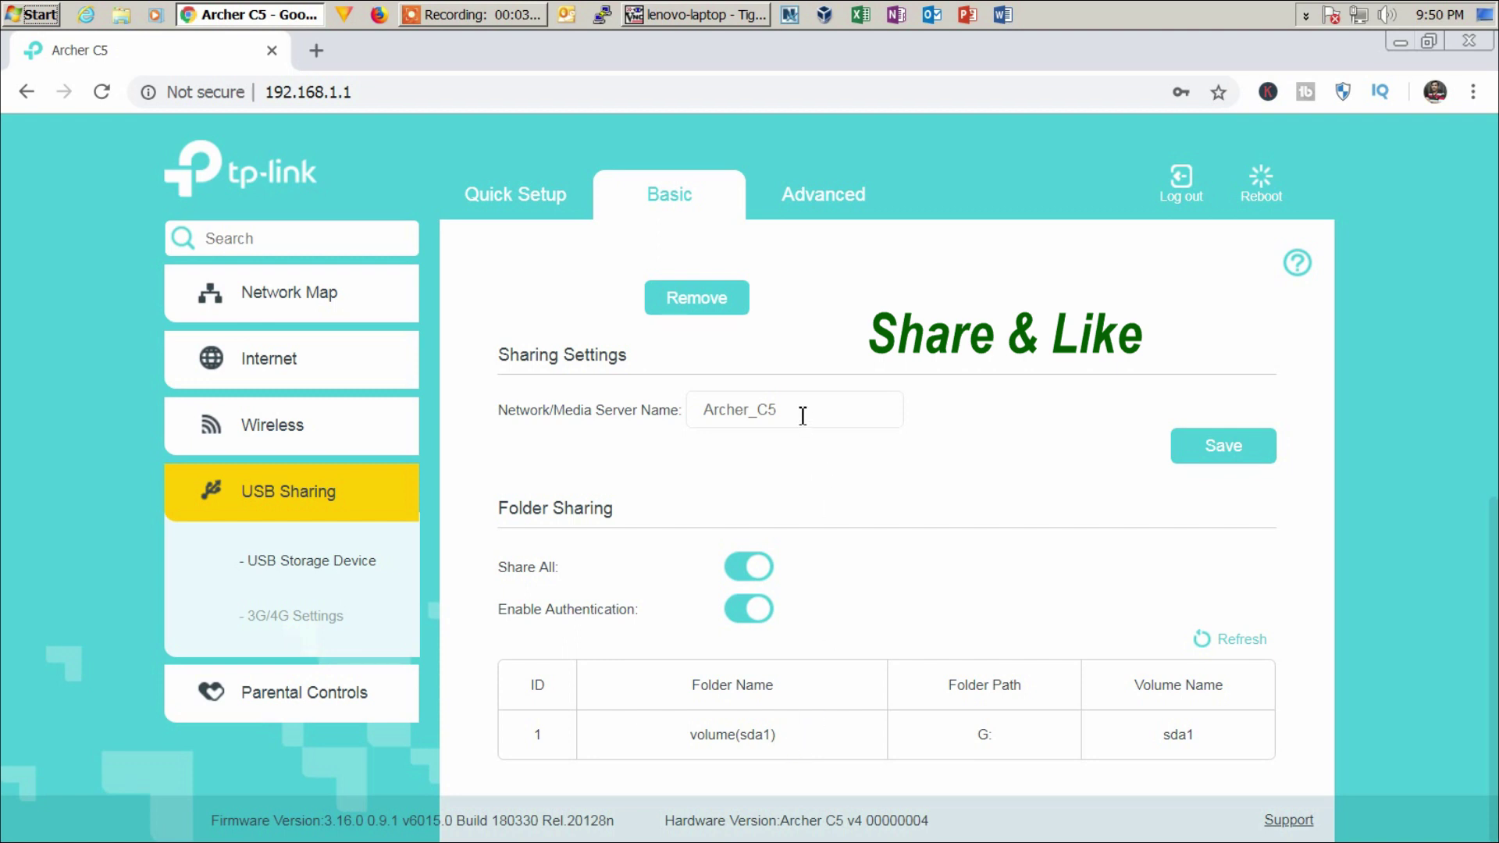
# - Open the \\ARCHER_C5 network share from the Run prompt and open the volume(sda1) share
pyautogui.press('super+r')
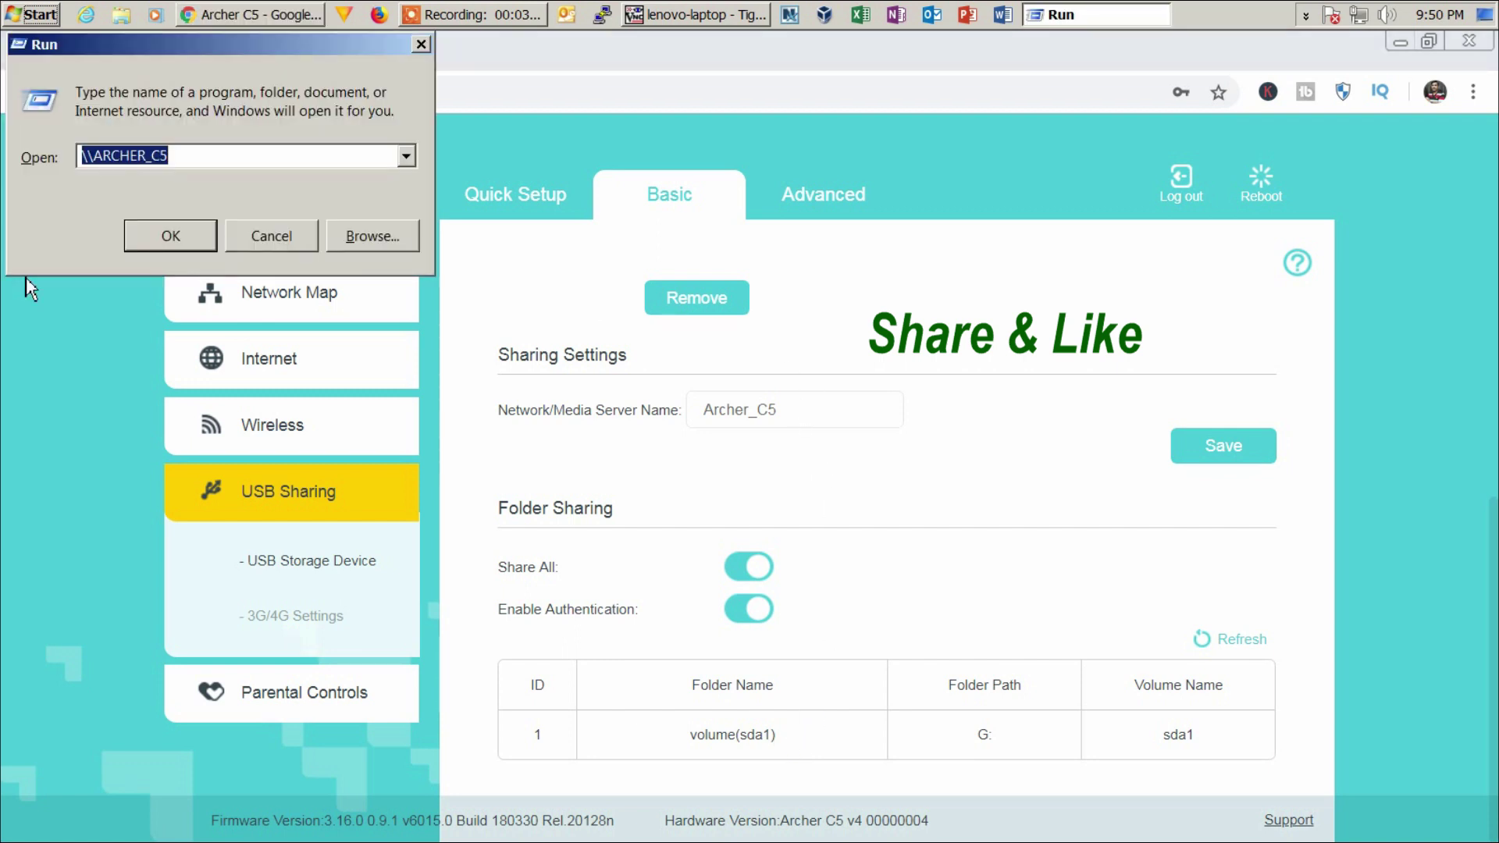
pyautogui.click(146, 155)
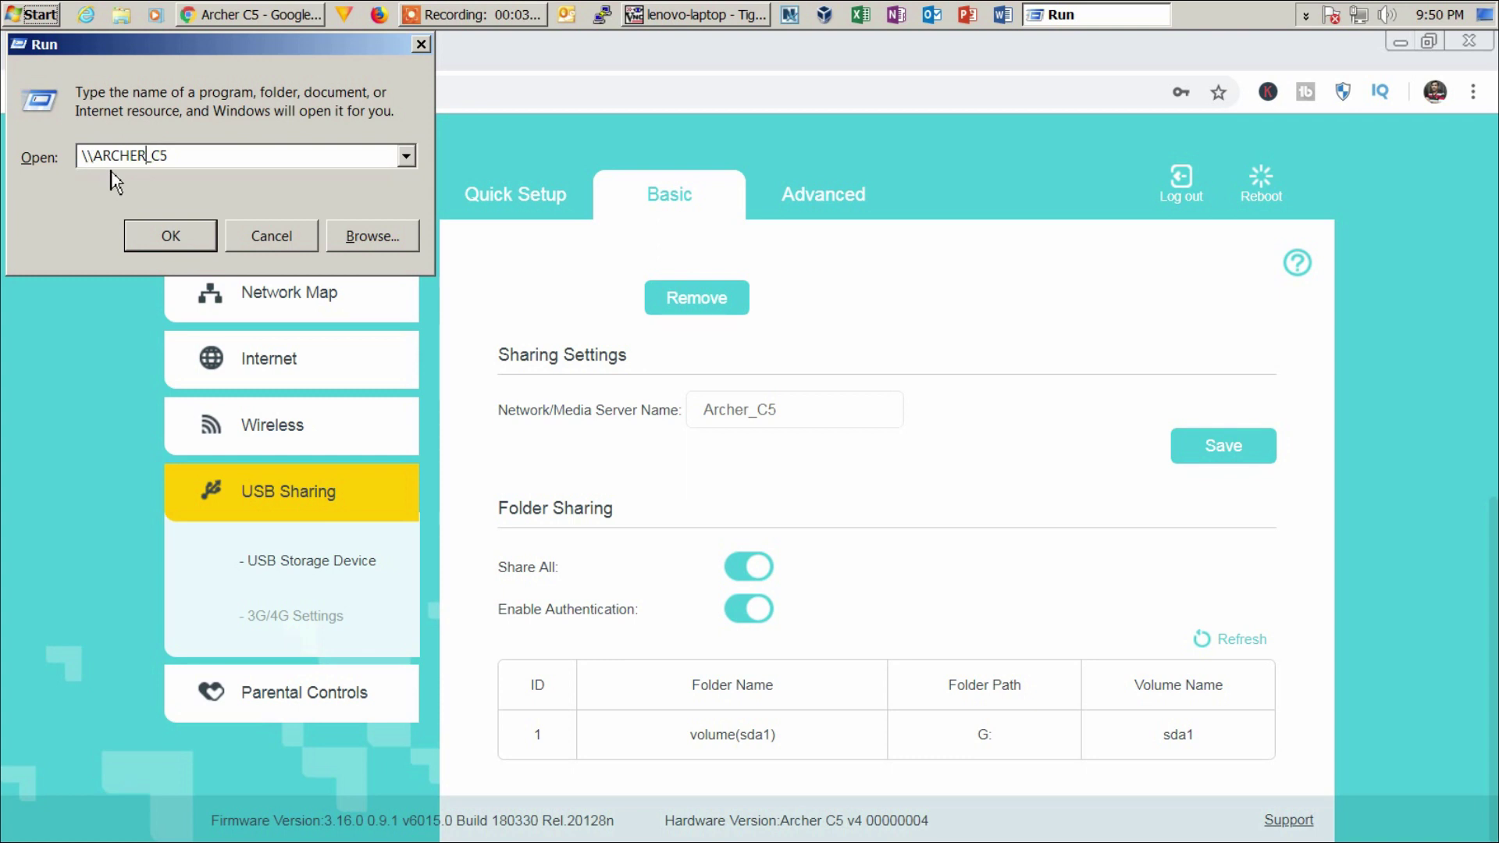
pyautogui.click(196, 241)
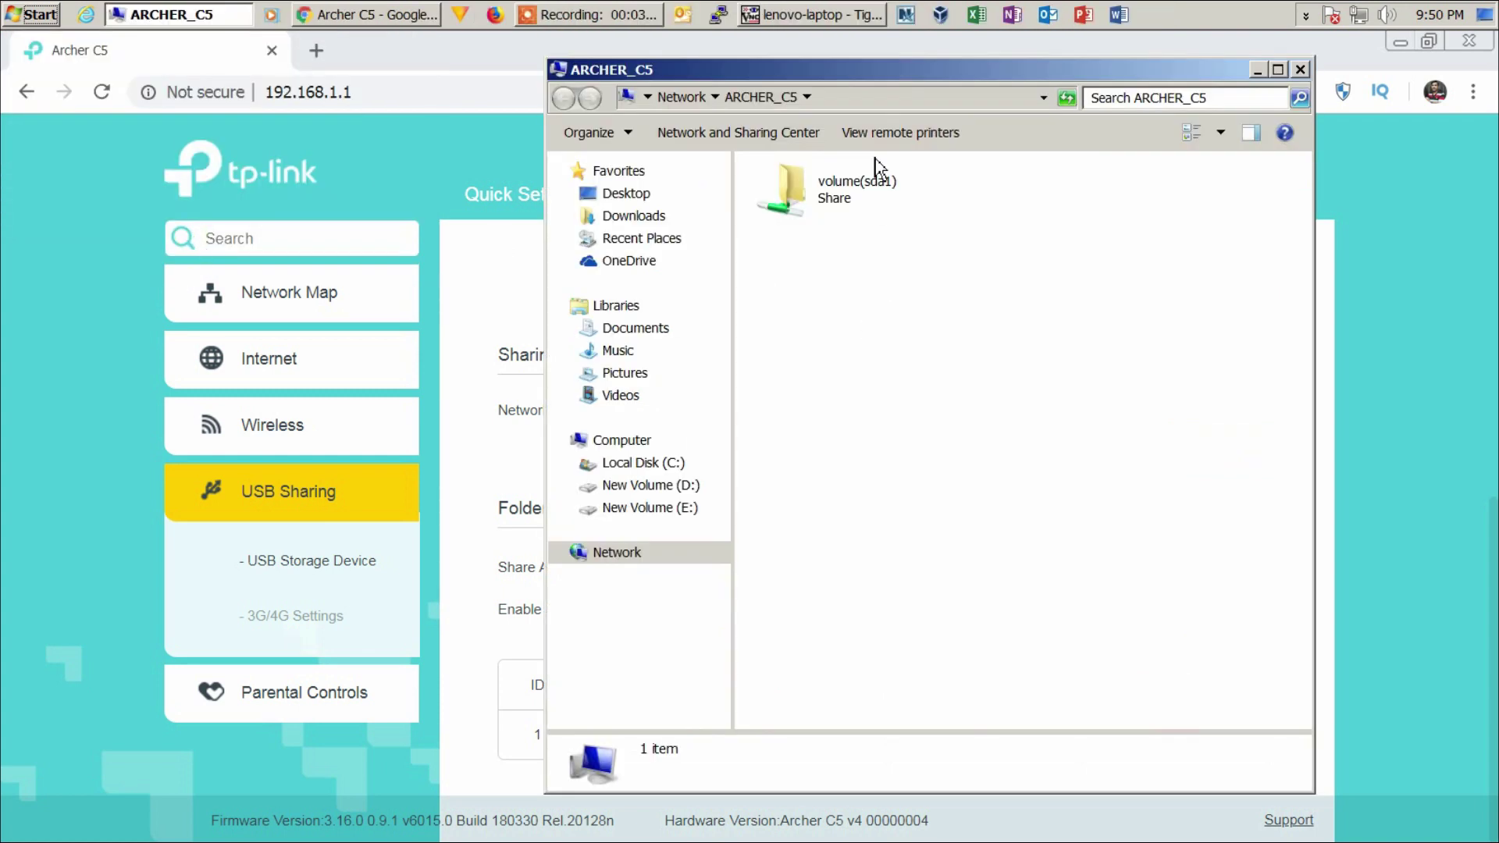
pyautogui.moveTo(1046, 70); pyautogui.dragTo(1329, 87)
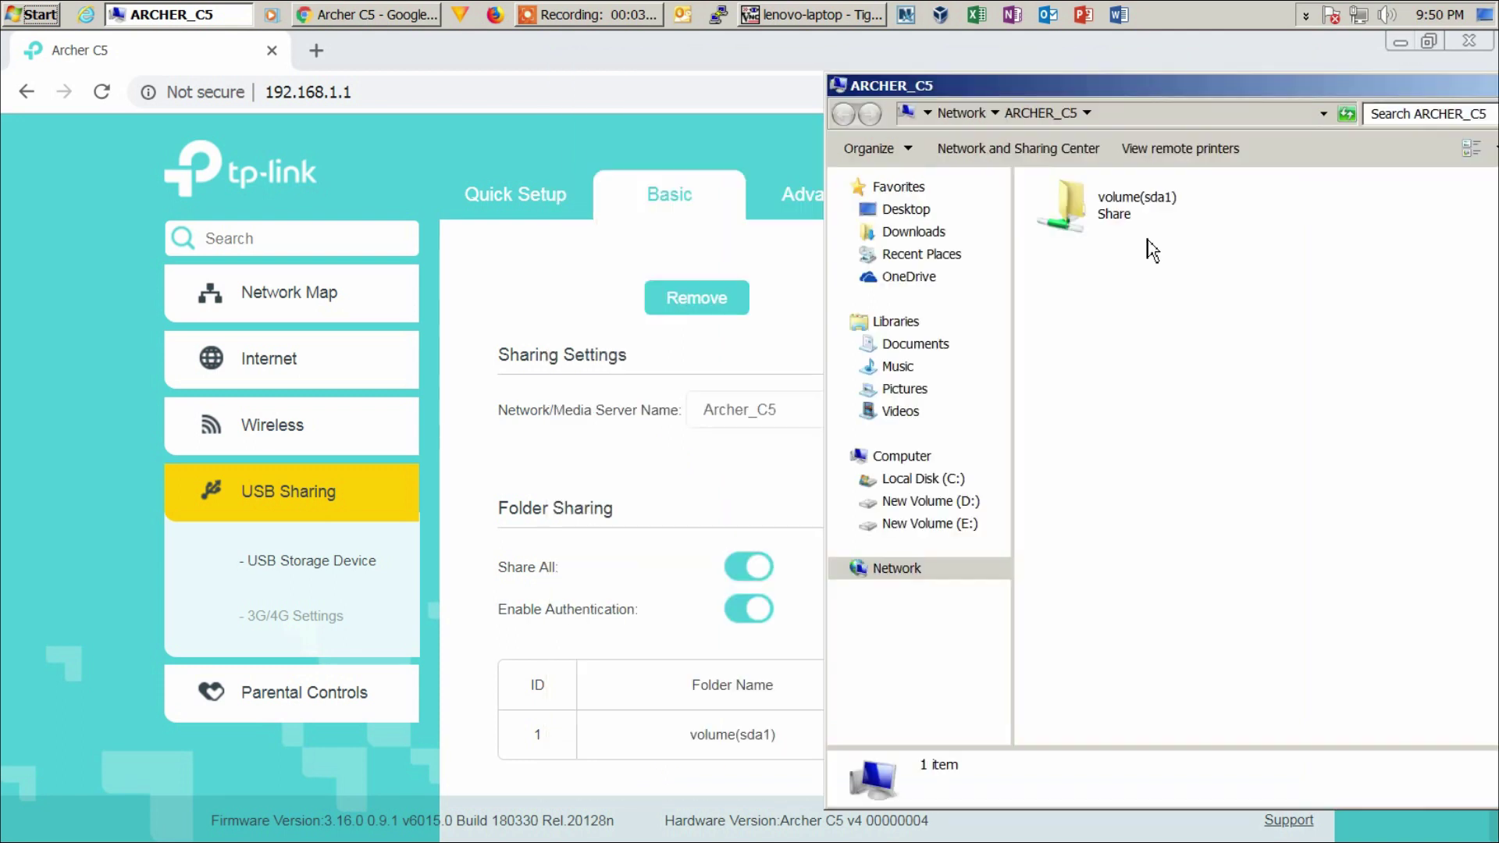
pyautogui.click(1124, 201)
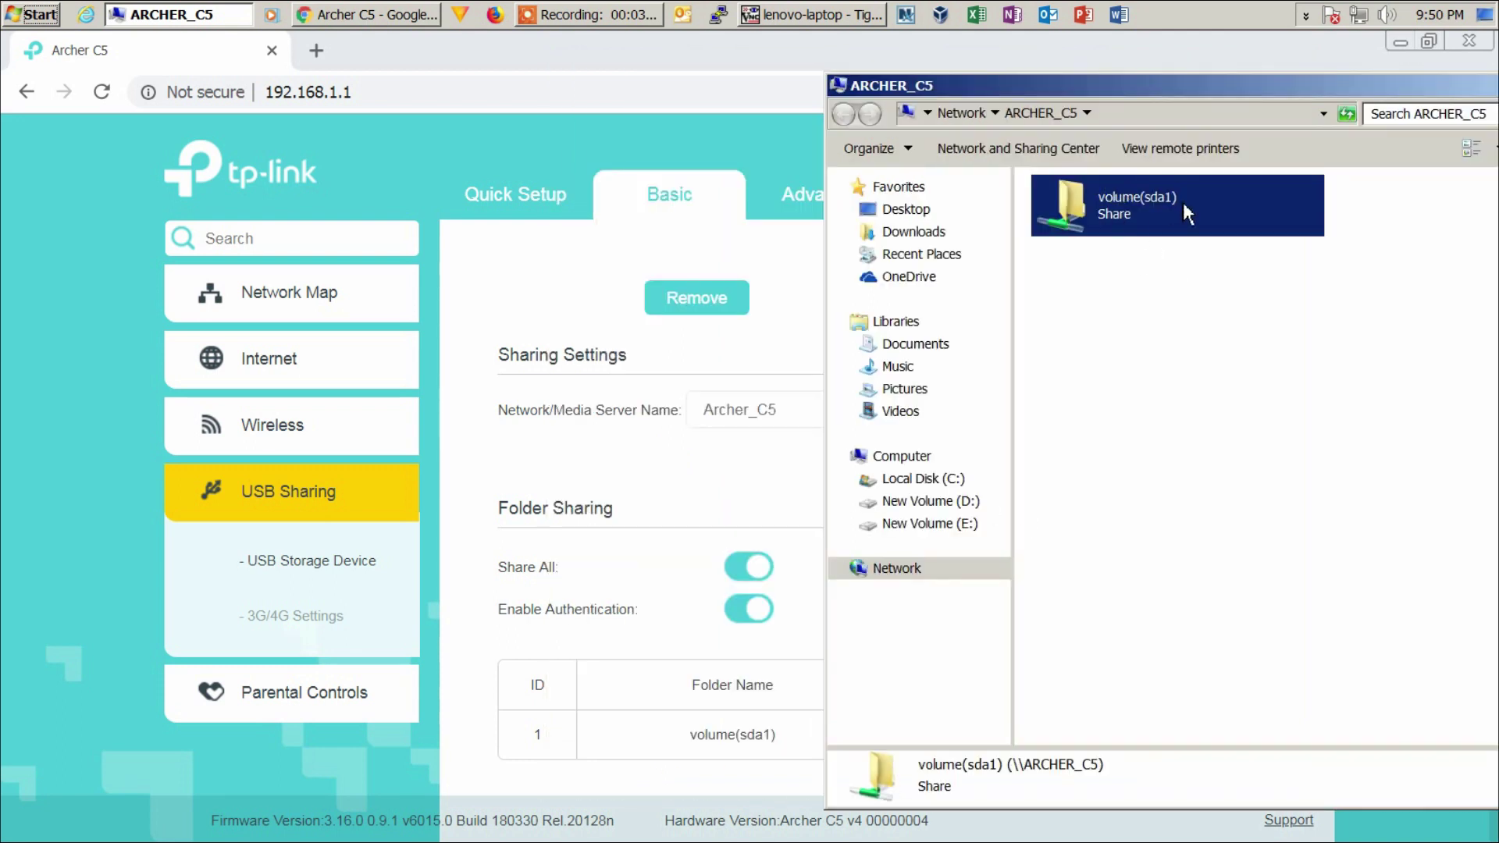
pyautogui.click(1154, 356)
pyautogui.doubleClick(1124, 209)
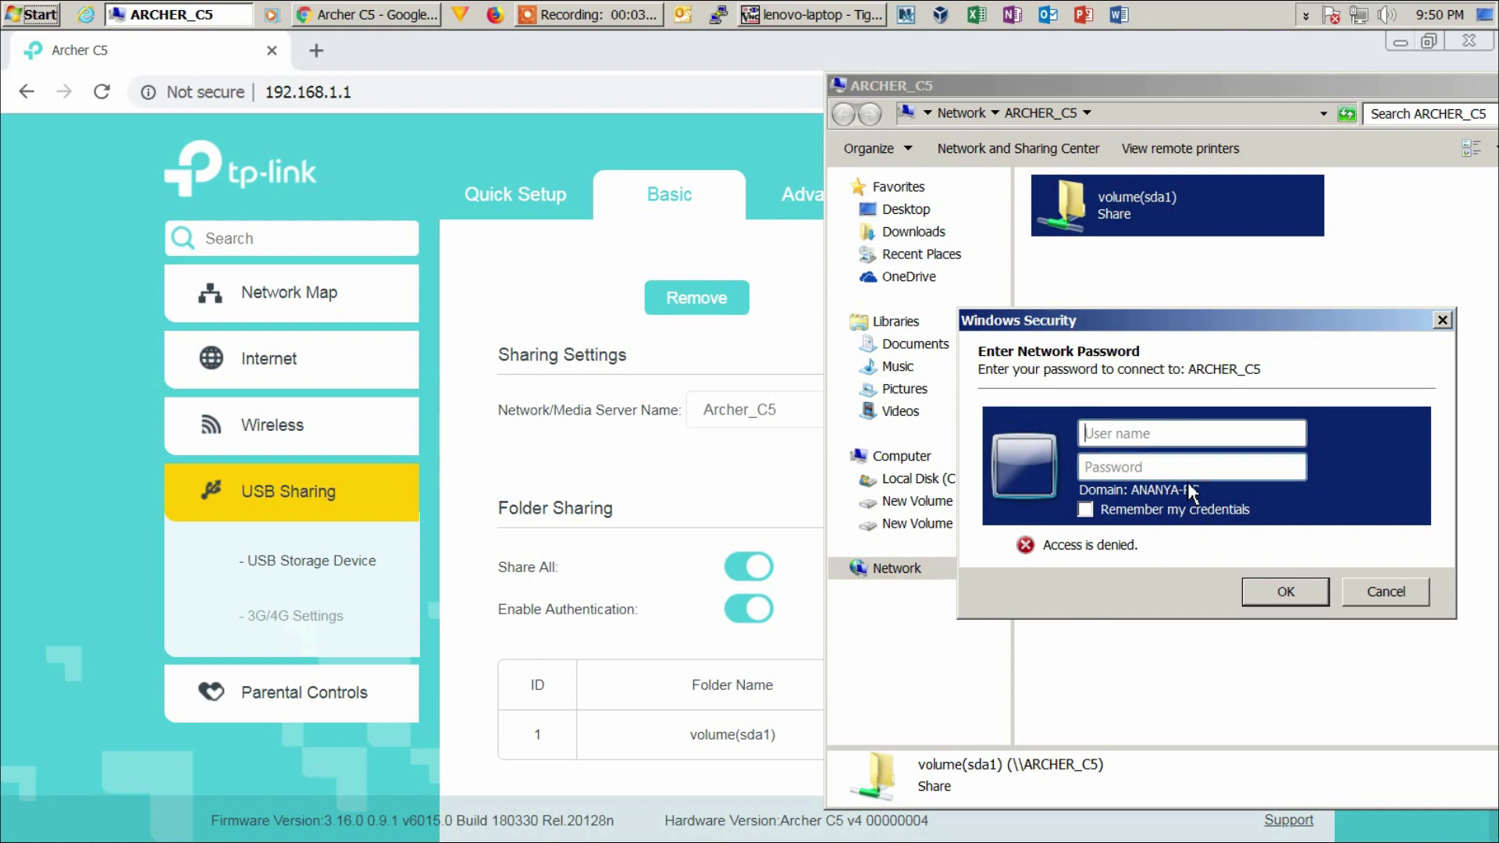
# - Enter the router's user name and password to open volume(sda1), then start closing the window
pyautogui.click(1149, 436)
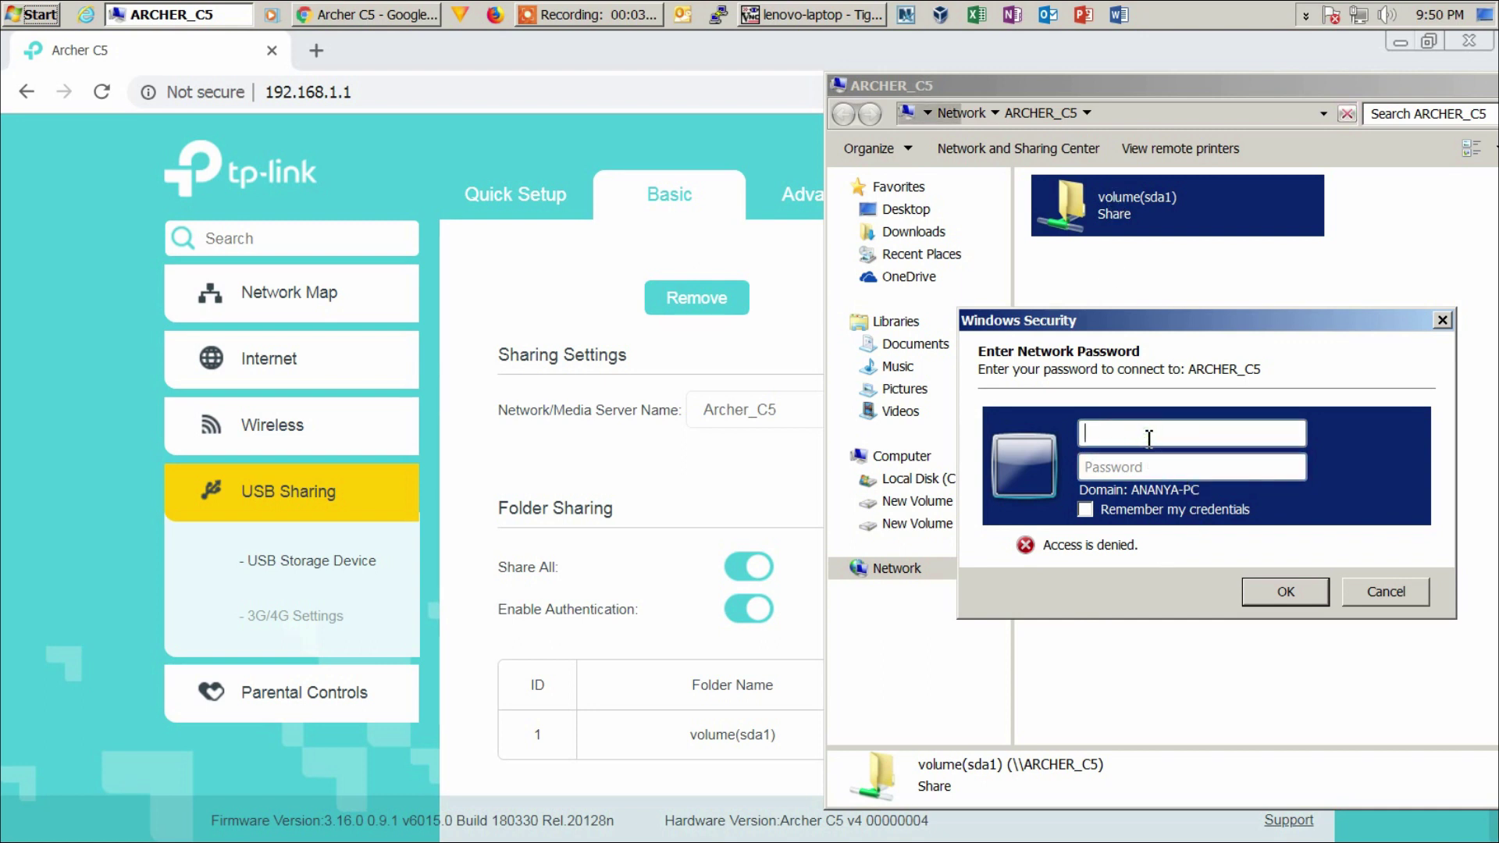
pyautogui.click(1149, 469)
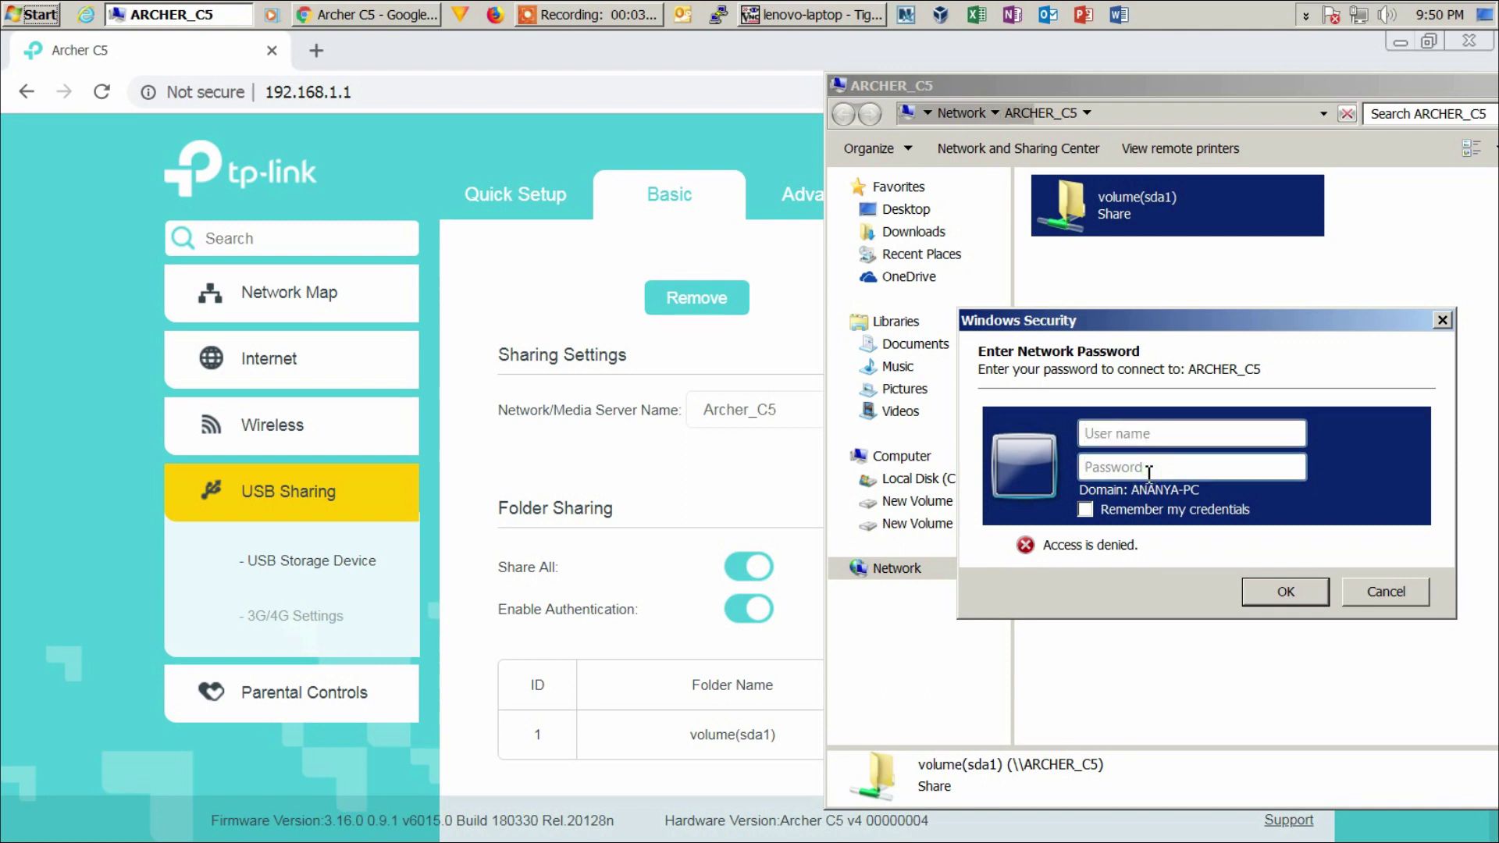
pyautogui.write('admin')
pyautogui.press('Tab')
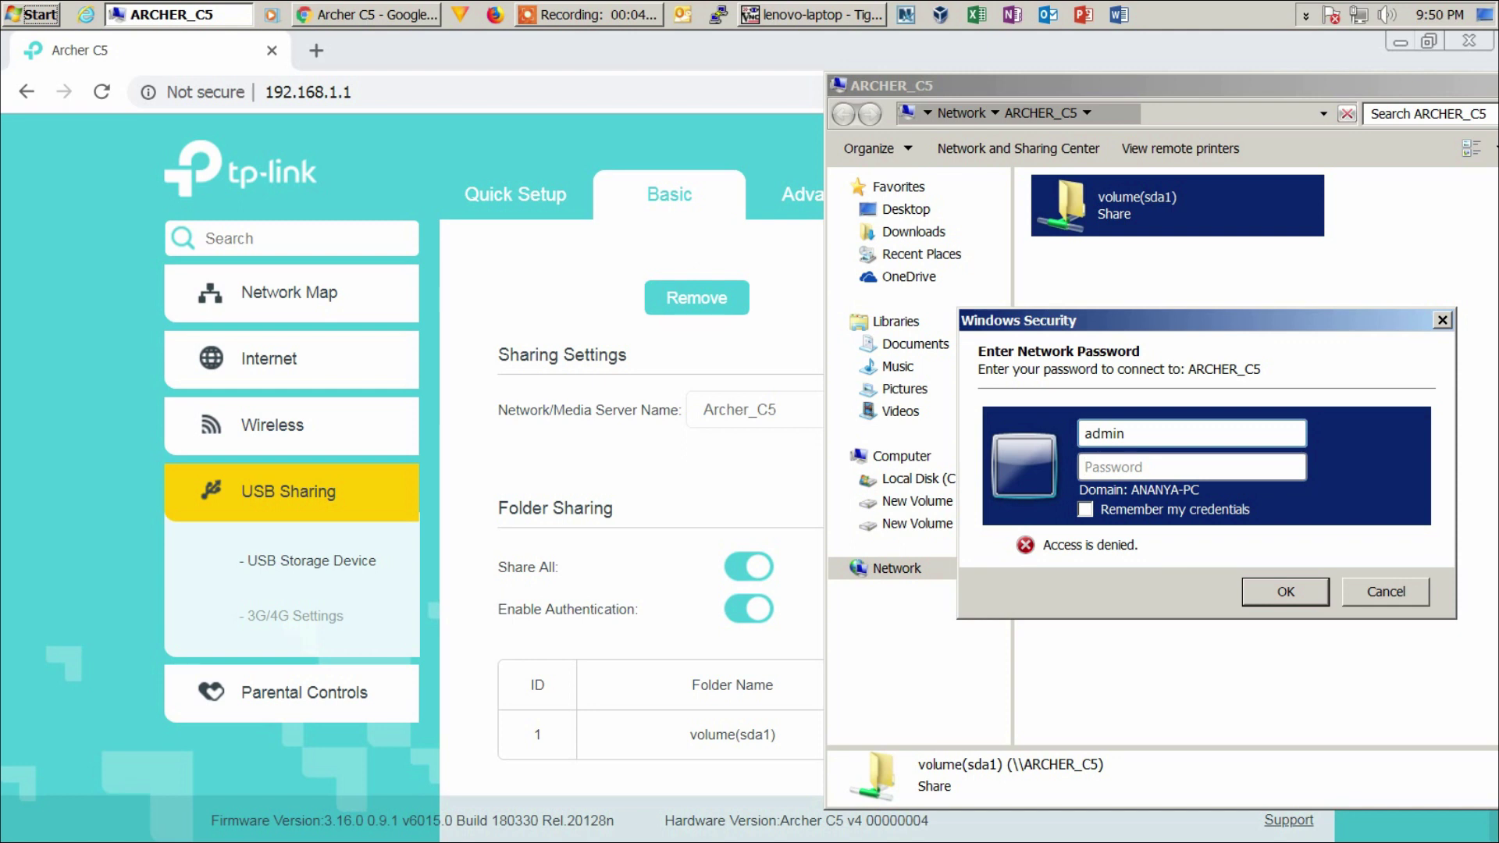
pyautogui.write('admin1234')
pyautogui.press('Return')
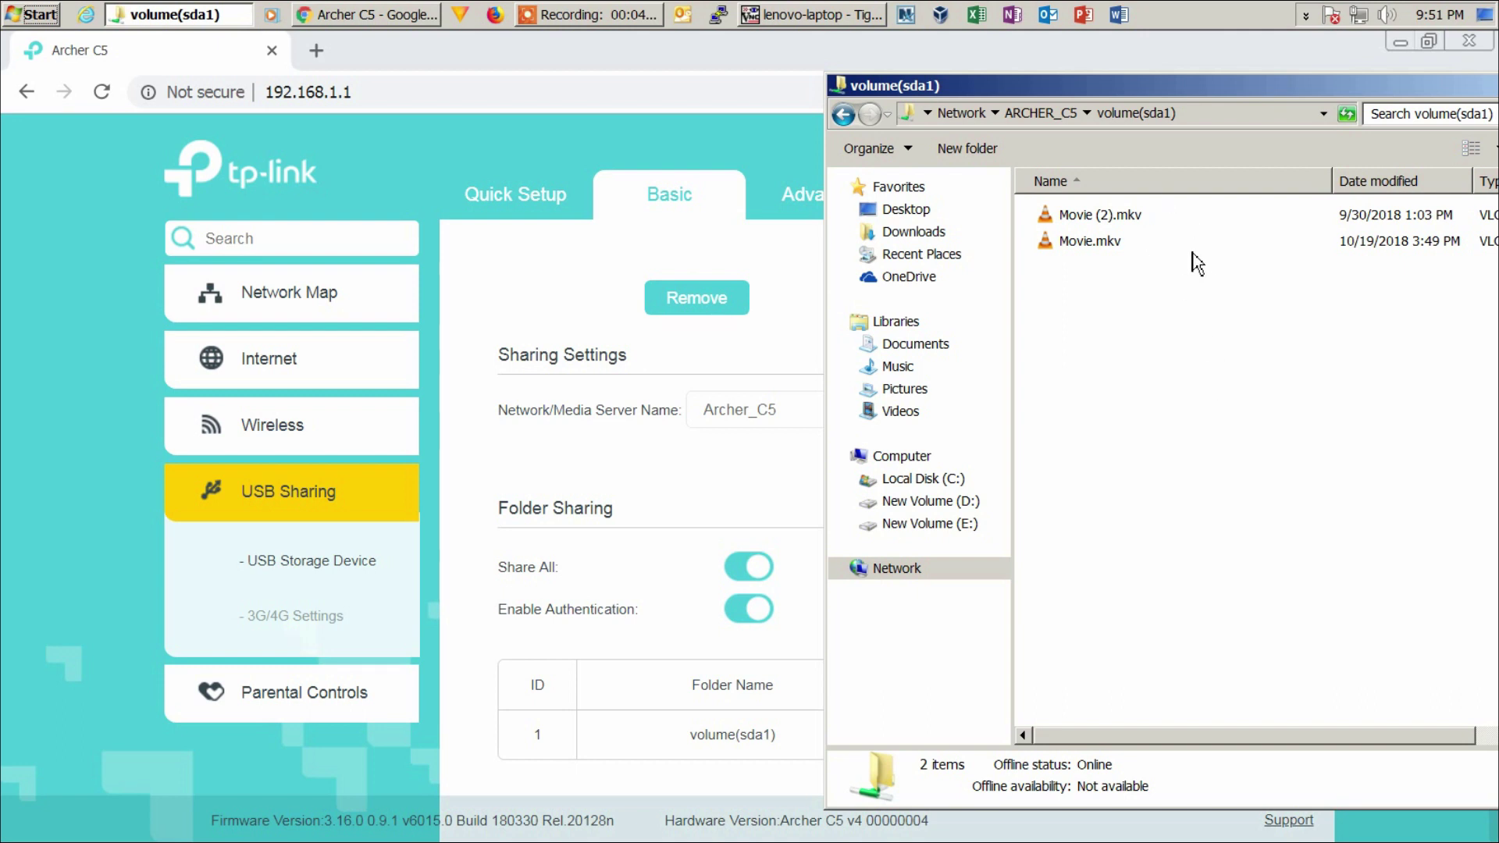
pyautogui.moveTo(1192, 263)
pyautogui.click(809, 86)
# - Close the share listing, switch USB sharing authentication off, and bring up the remote laptop's desktop
pyautogui.click(851, 241)
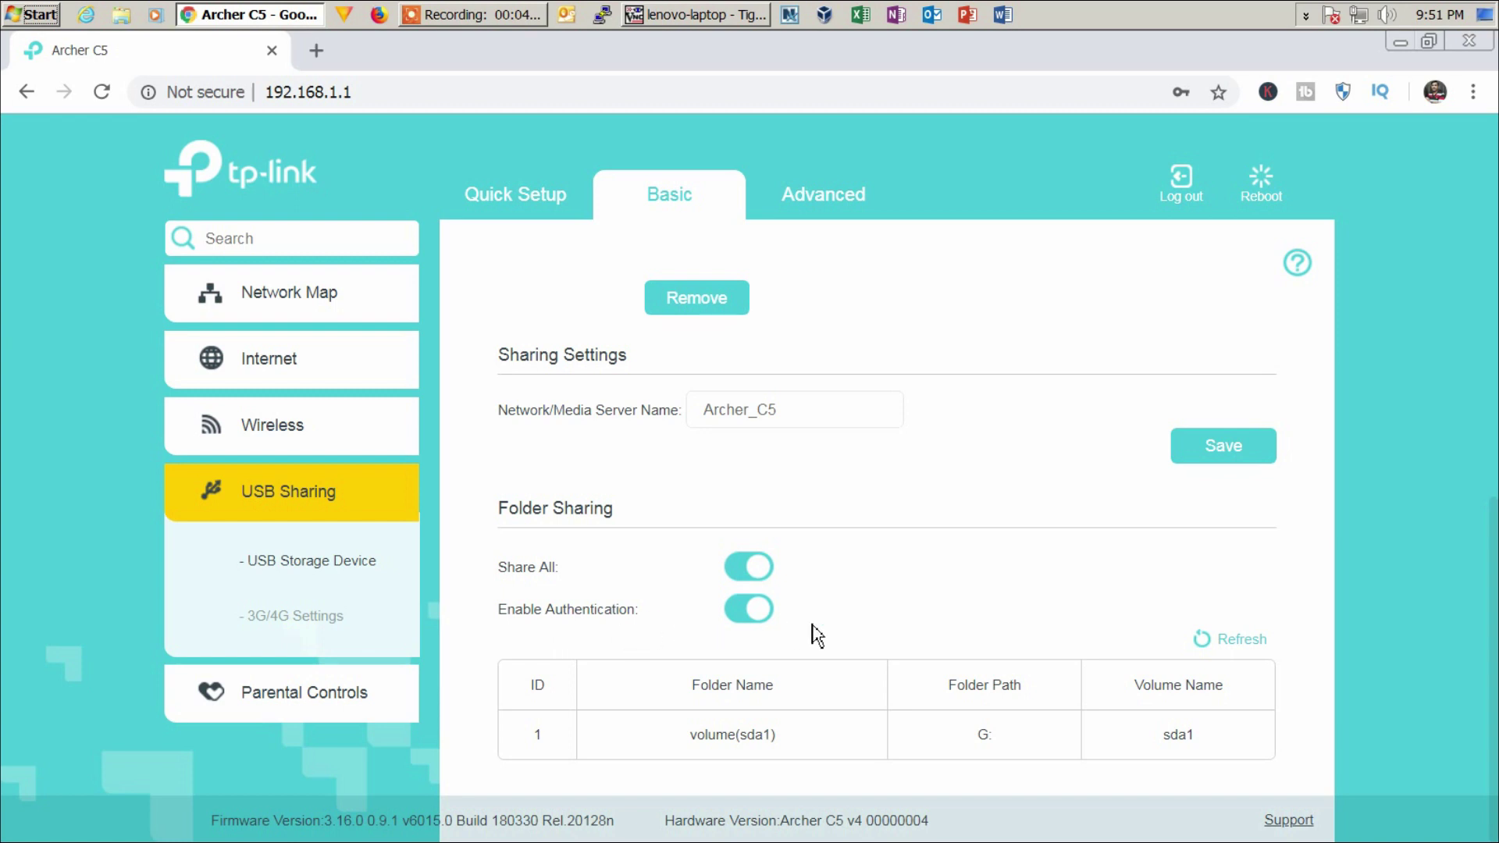
pyautogui.click(746, 622)
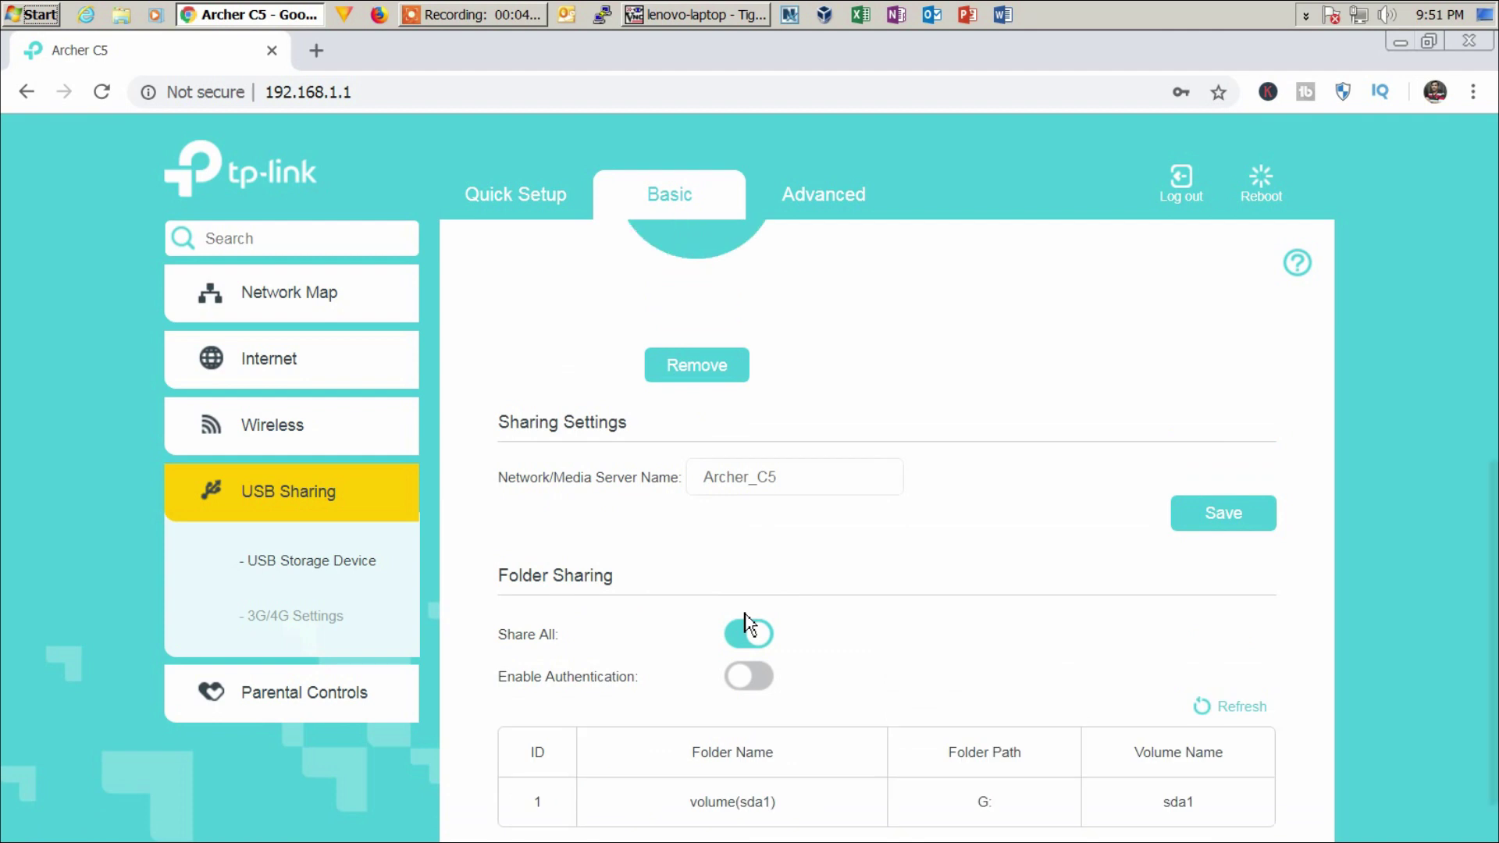
pyautogui.click(705, 15)
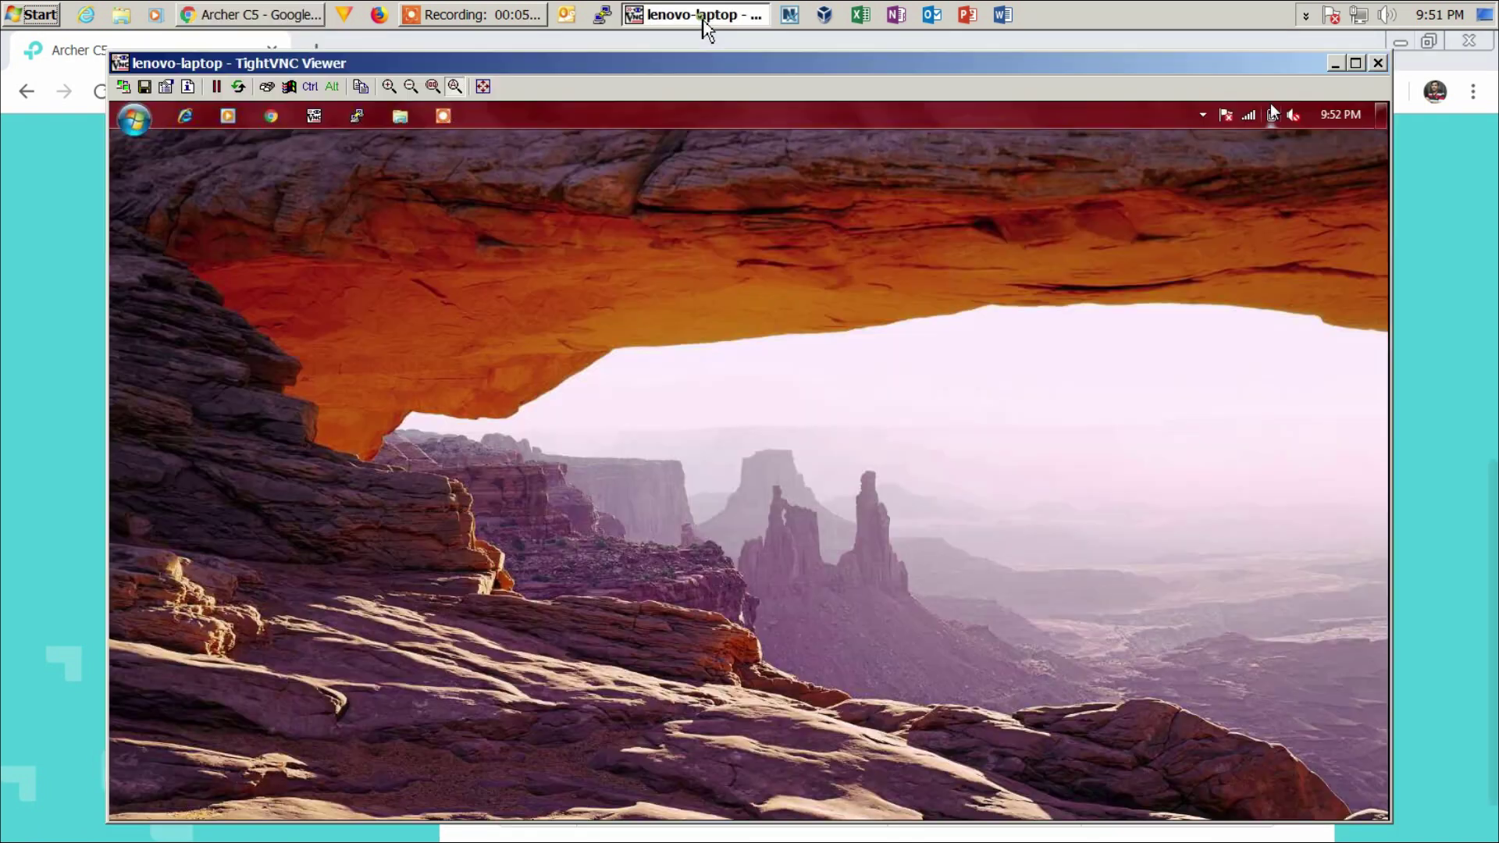
# - From the remote laptop, open ARCHER_C5's volume(sda1) share via Network without a password, then return to the router page
pyautogui.click(139, 127)
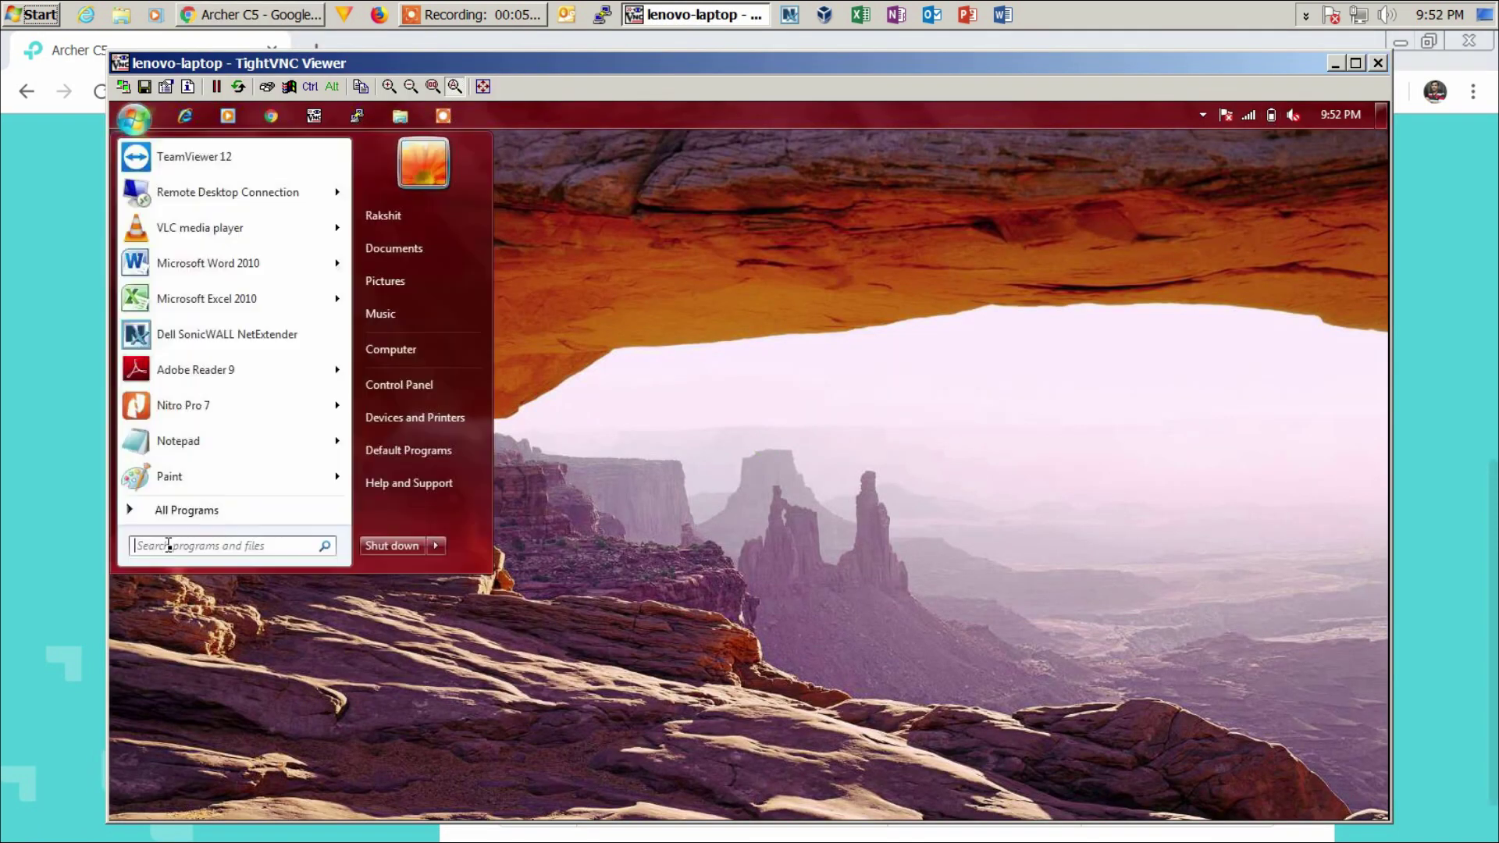
pyautogui.click(405, 354)
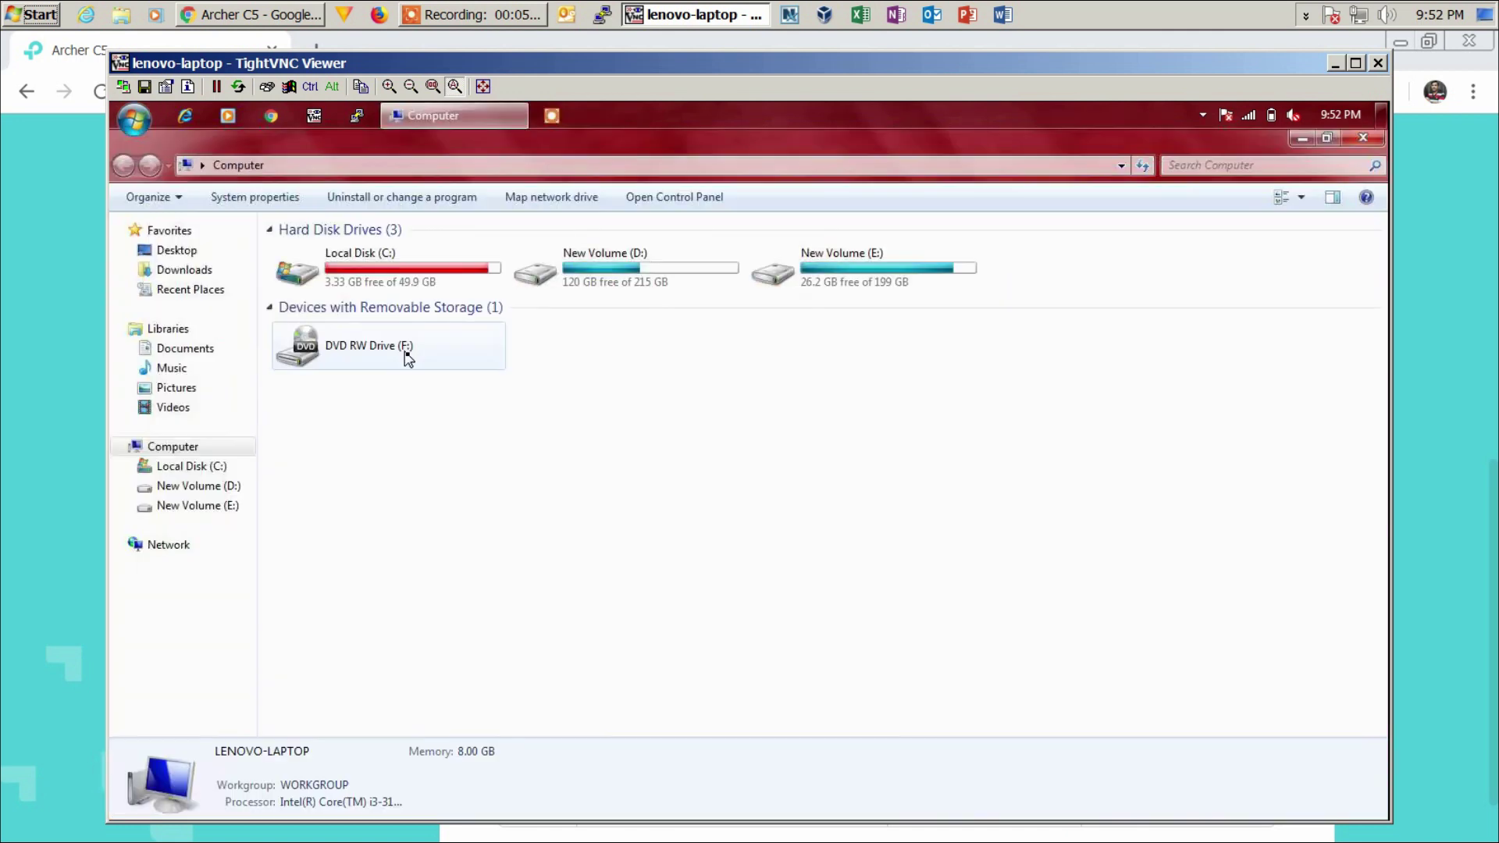
pyautogui.click(170, 552)
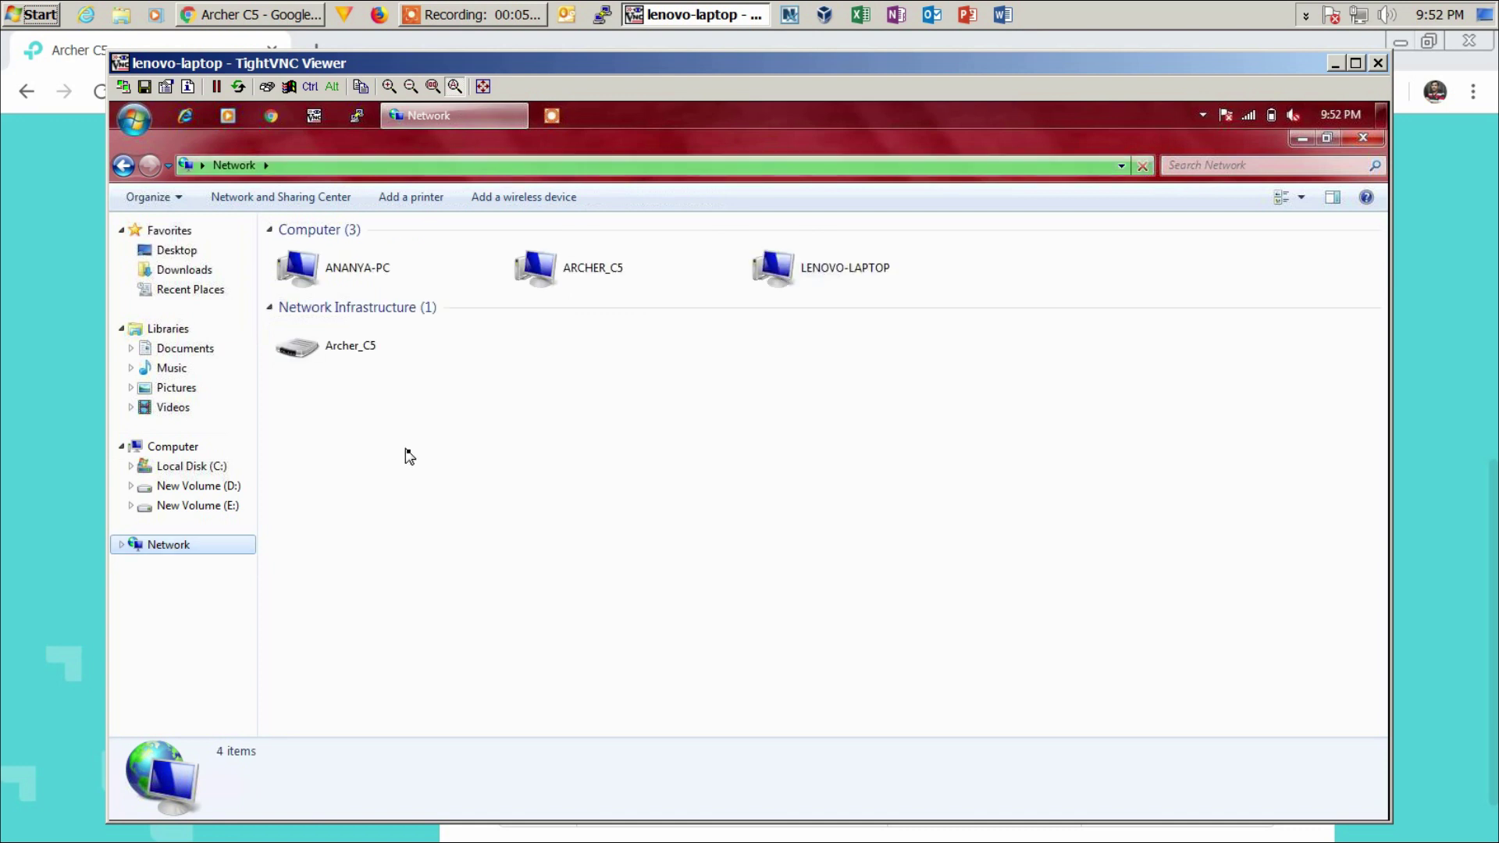
pyautogui.click(589, 289)
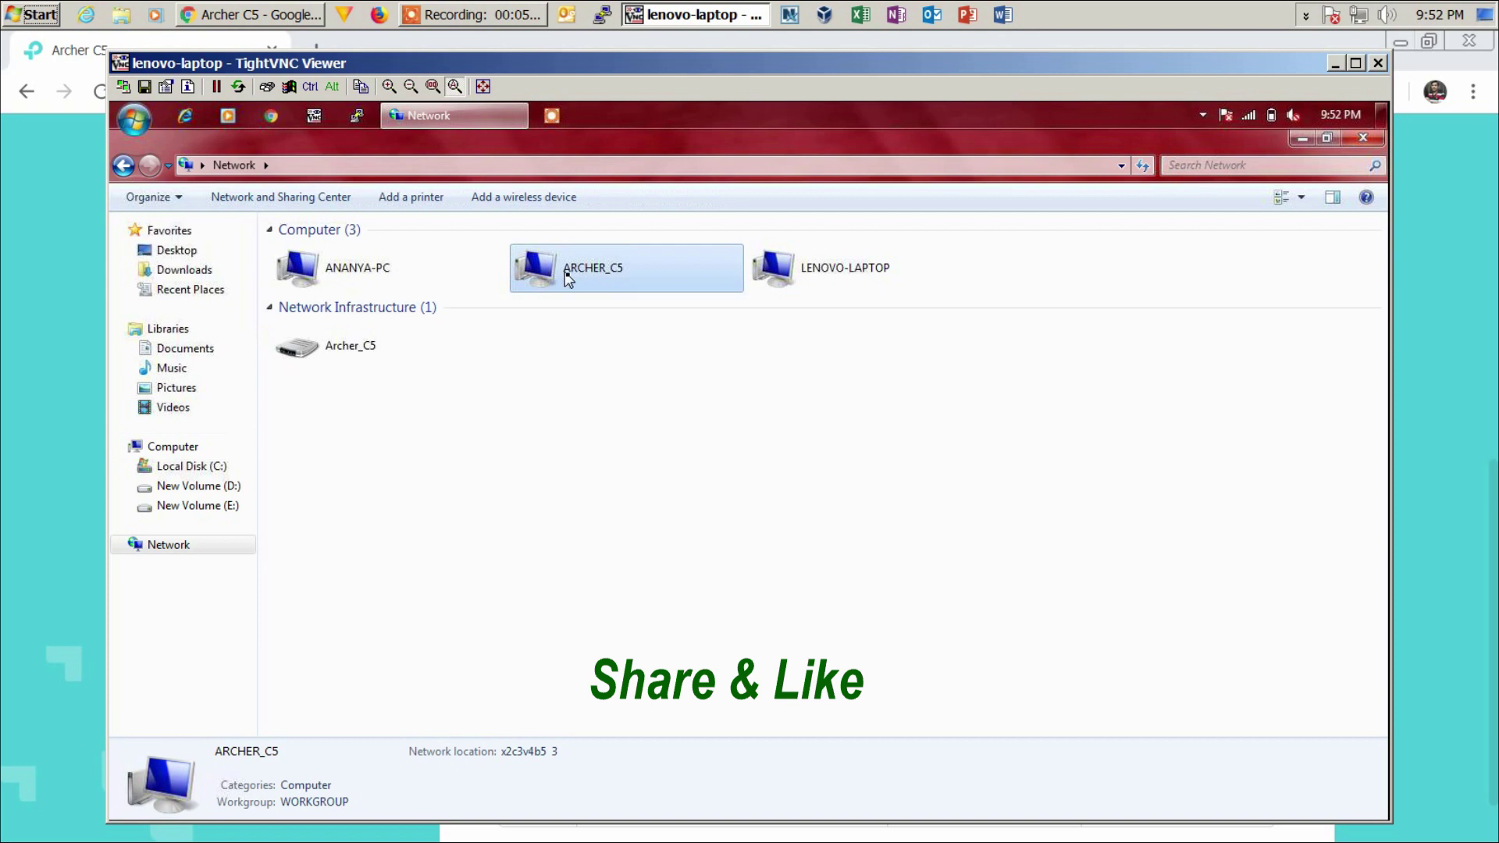
pyautogui.doubleClick(566, 277)
pyautogui.doubleClick(337, 236)
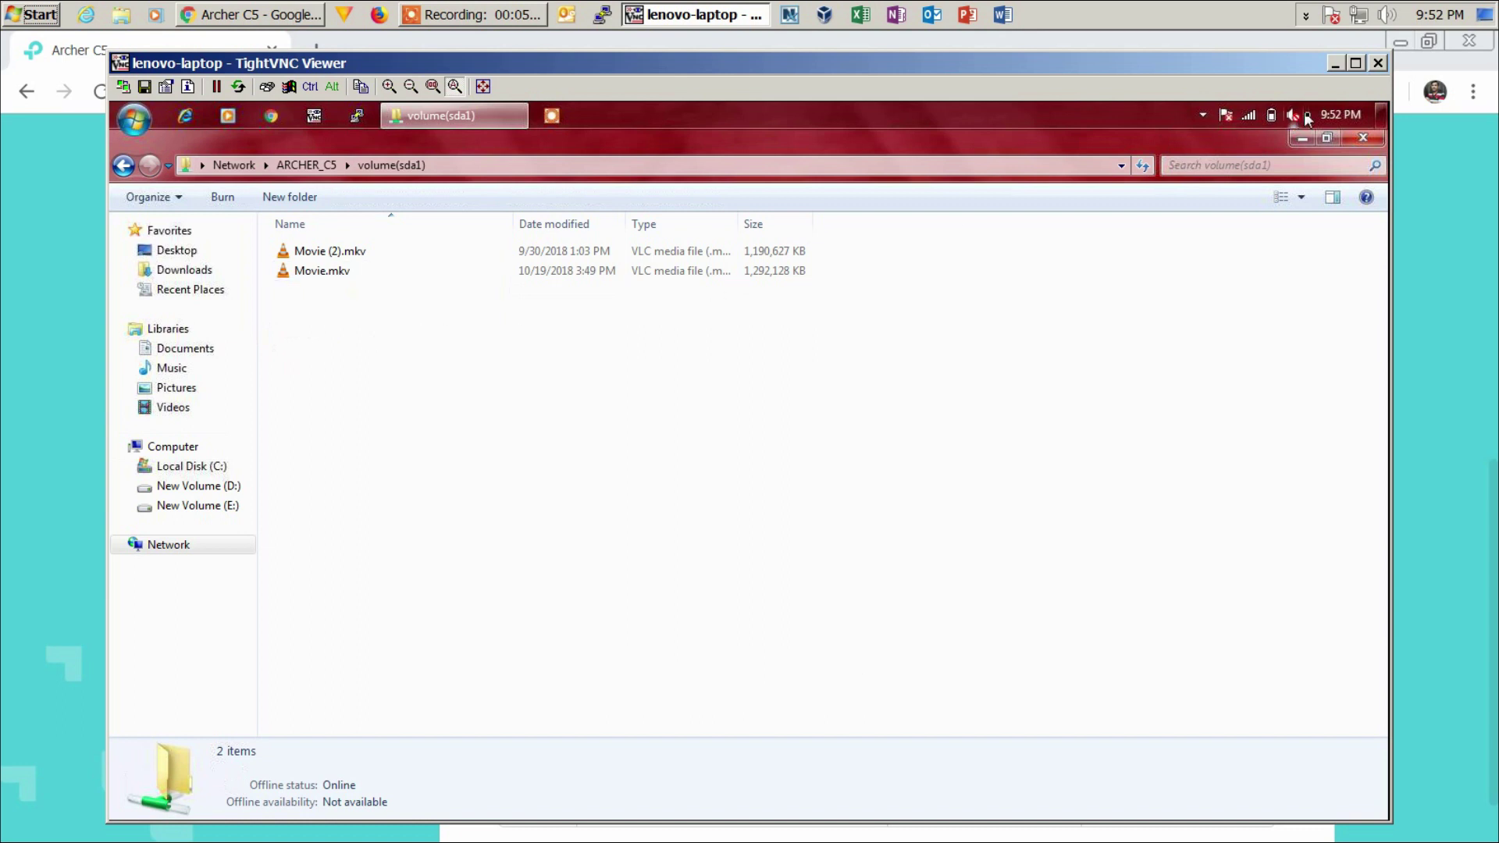
pyautogui.click(1363, 138)
pyautogui.click(1335, 64)
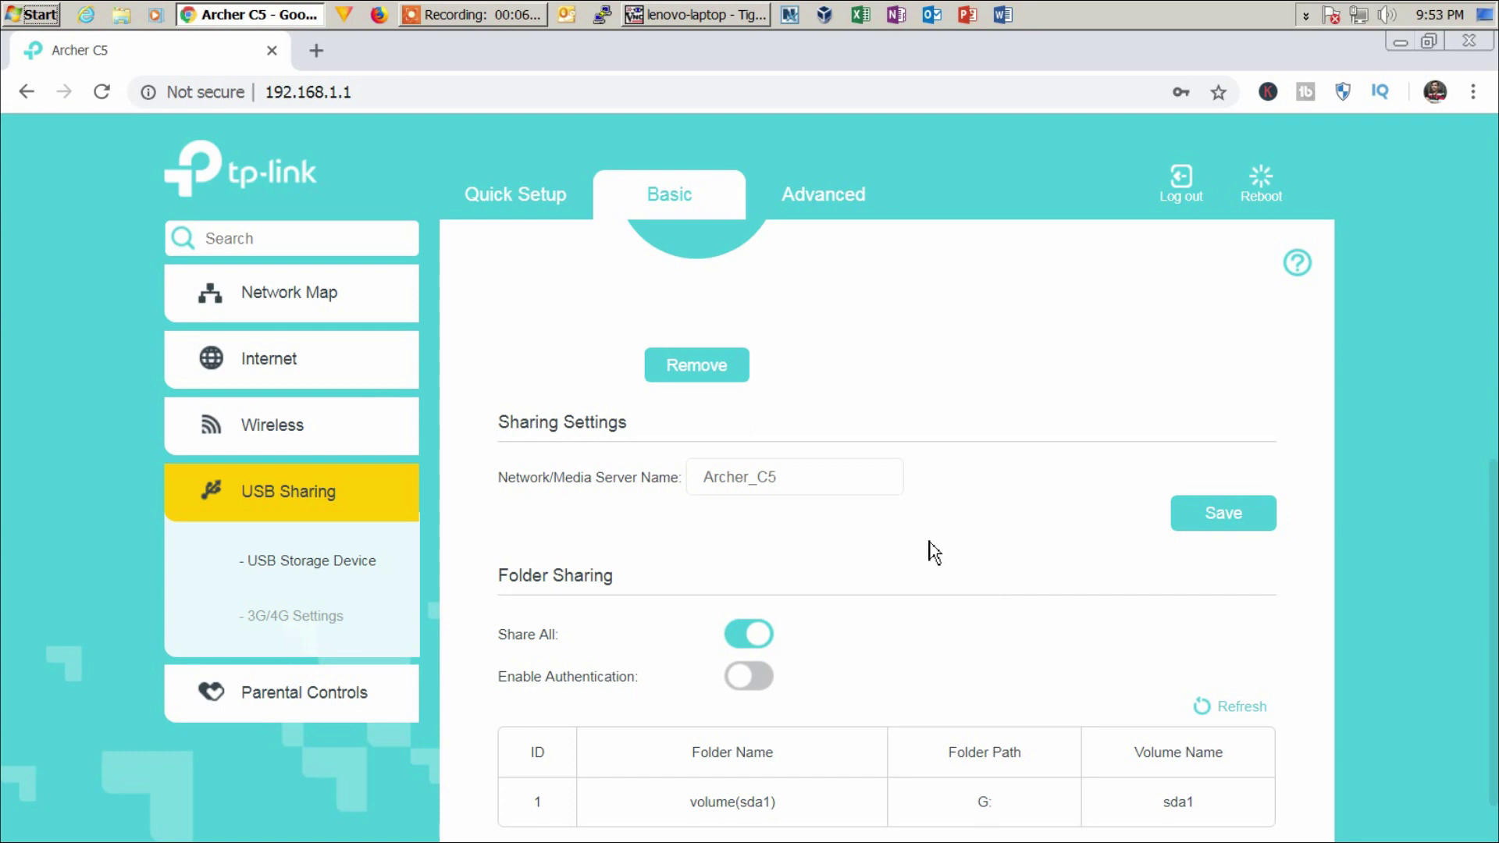
pyautogui.click(746, 635)
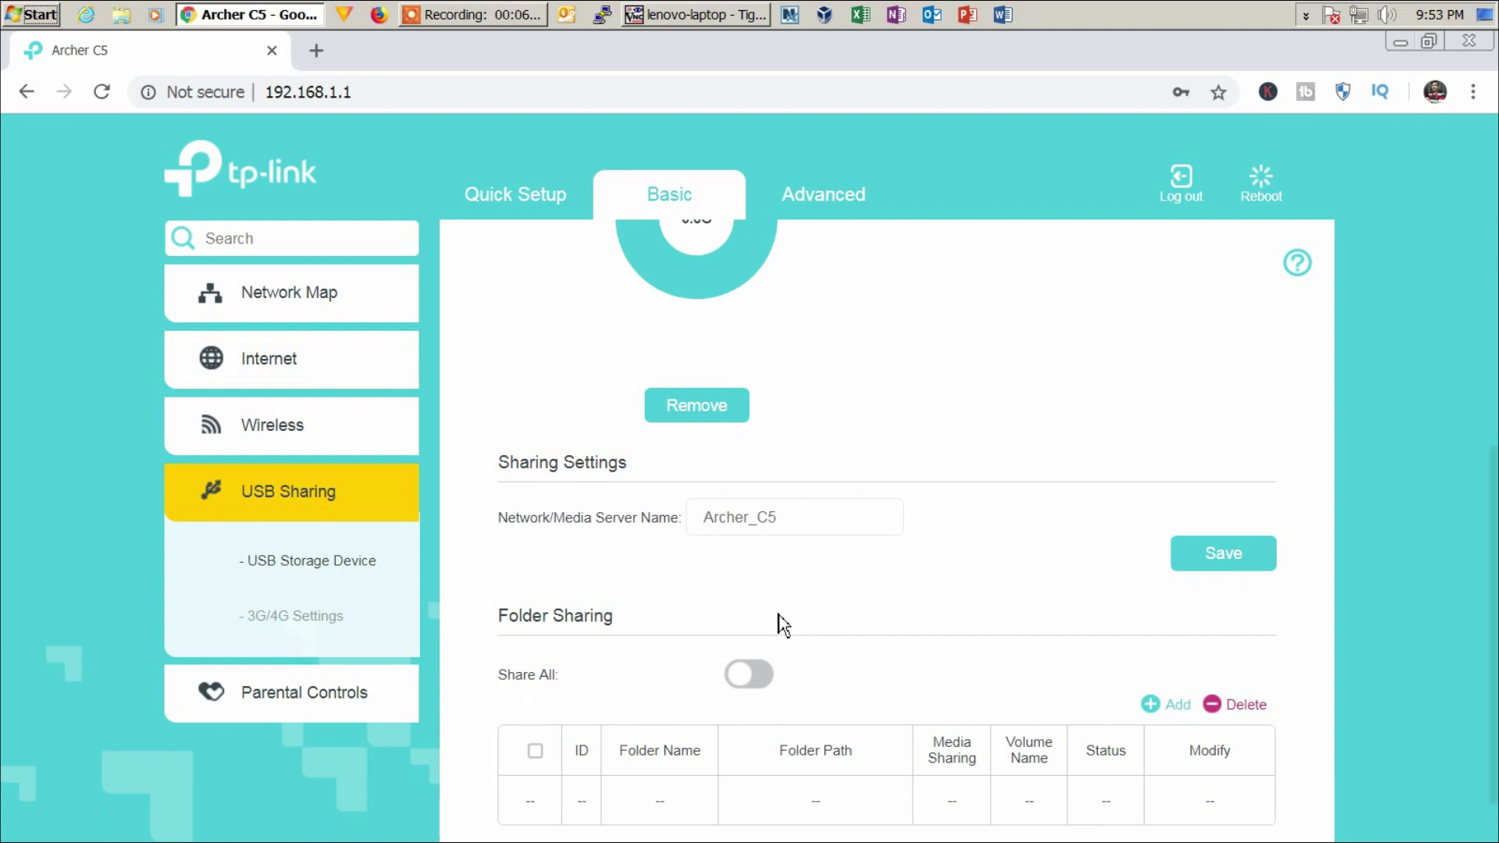
pyautogui.press('super+r')
pyautogui.press('End')
pyautogui.press('Return')
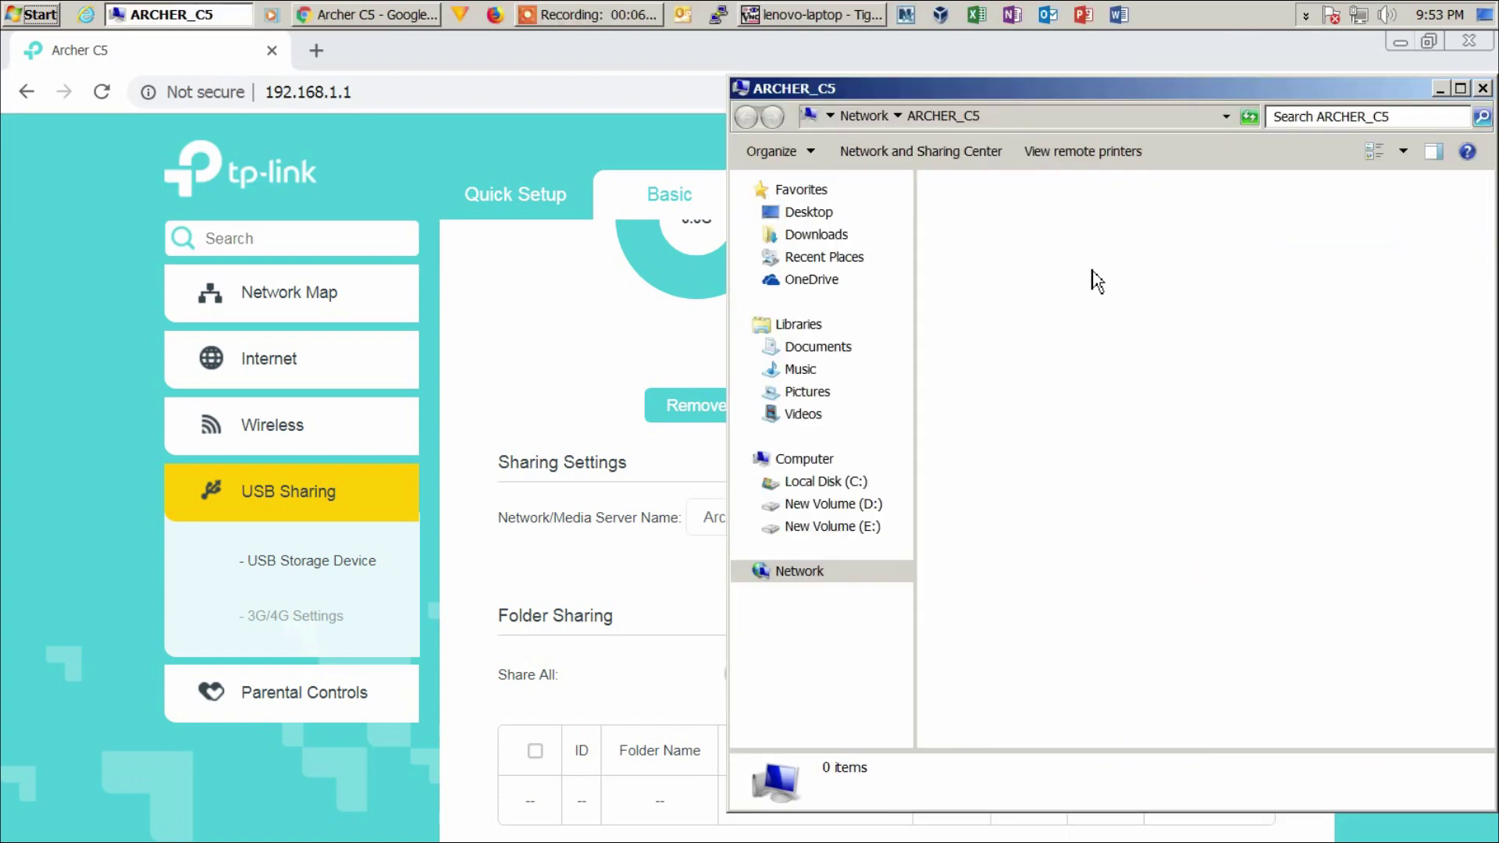
pyautogui.rightClick(1058, 227)
pyautogui.rightClick(1071, 261)
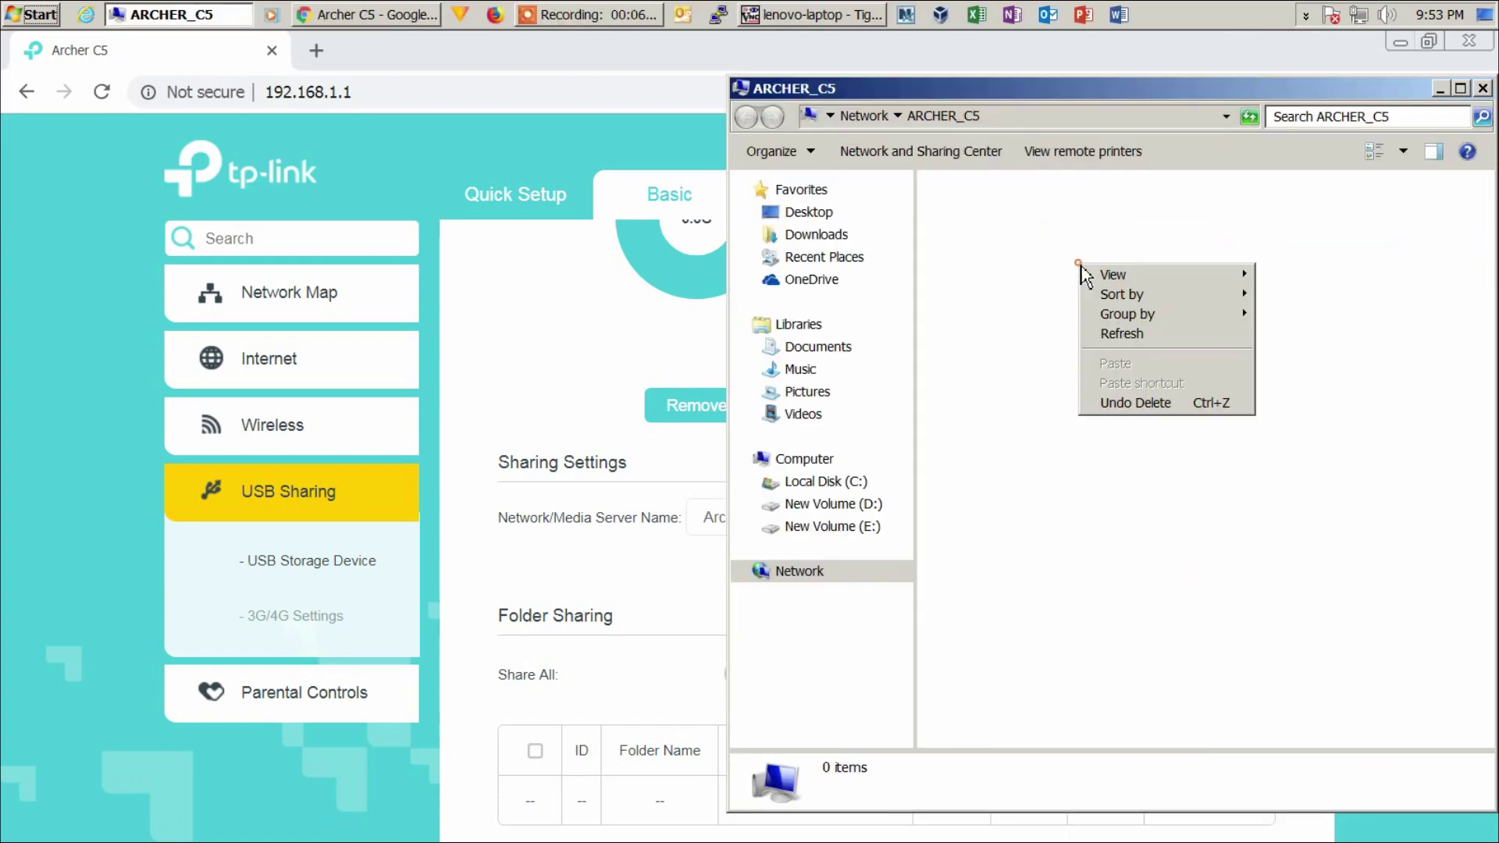
pyautogui.rightClick(1089, 291)
pyautogui.click(1136, 363)
pyautogui.click(648, 620)
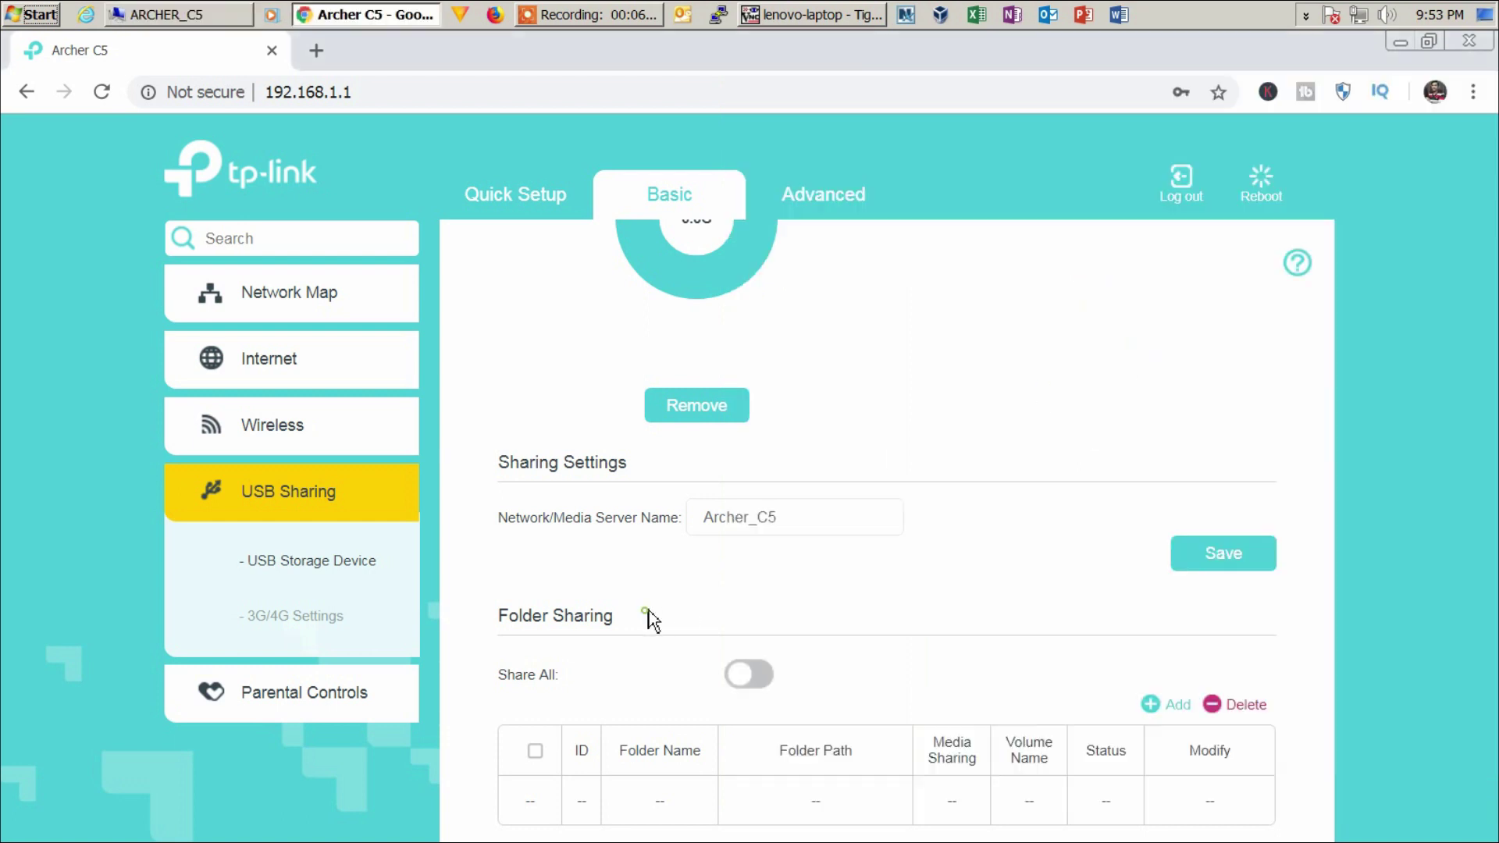
pyautogui.click(764, 679)
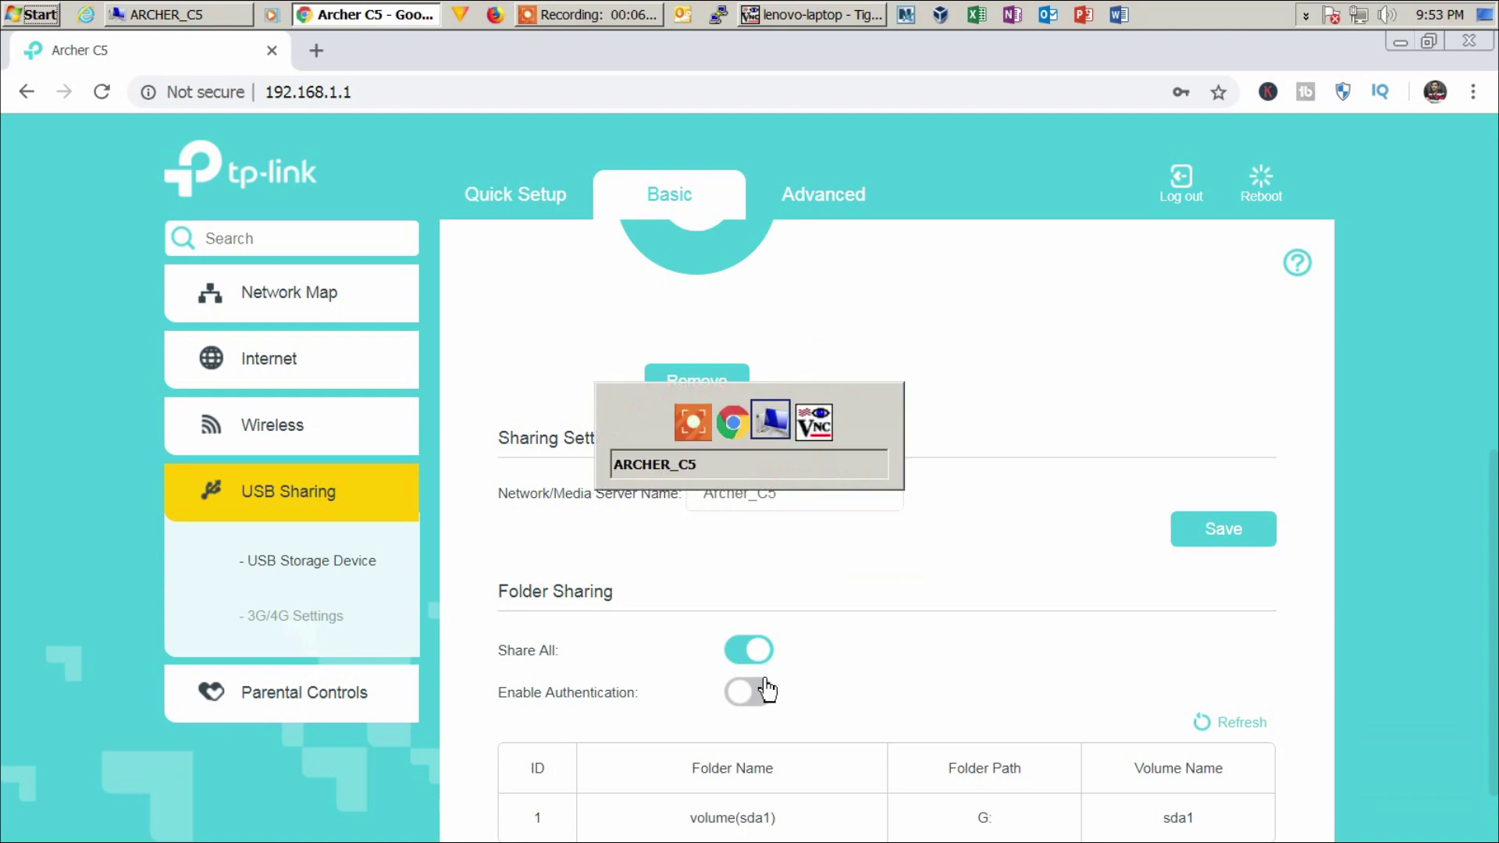
pyautogui.hotkey('alt', 'Tab')
pyautogui.rightClick(1129, 315)
pyautogui.click(1160, 388)
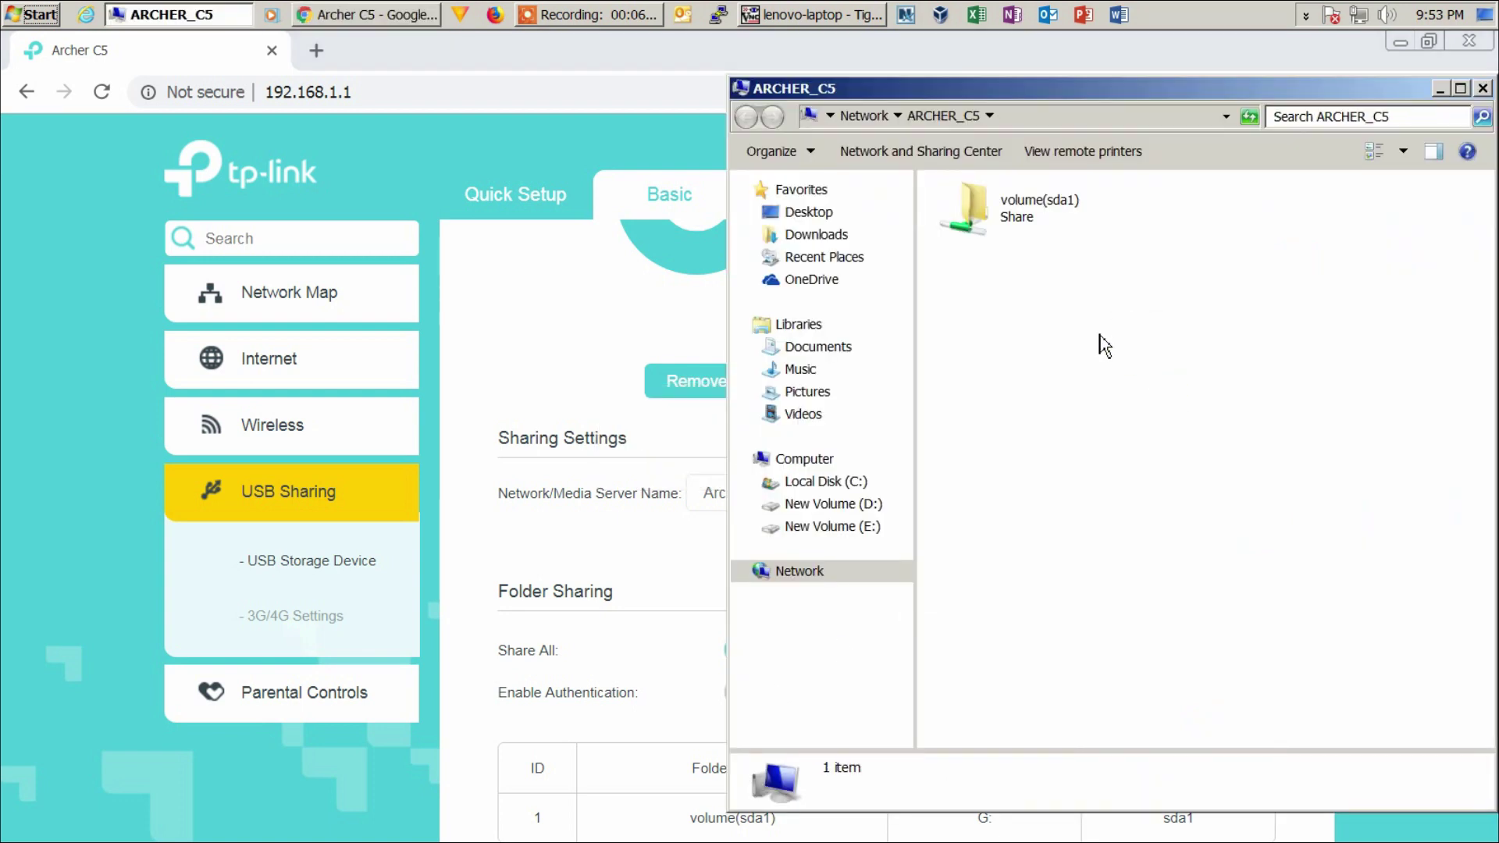
pyautogui.doubleClick(992, 243)
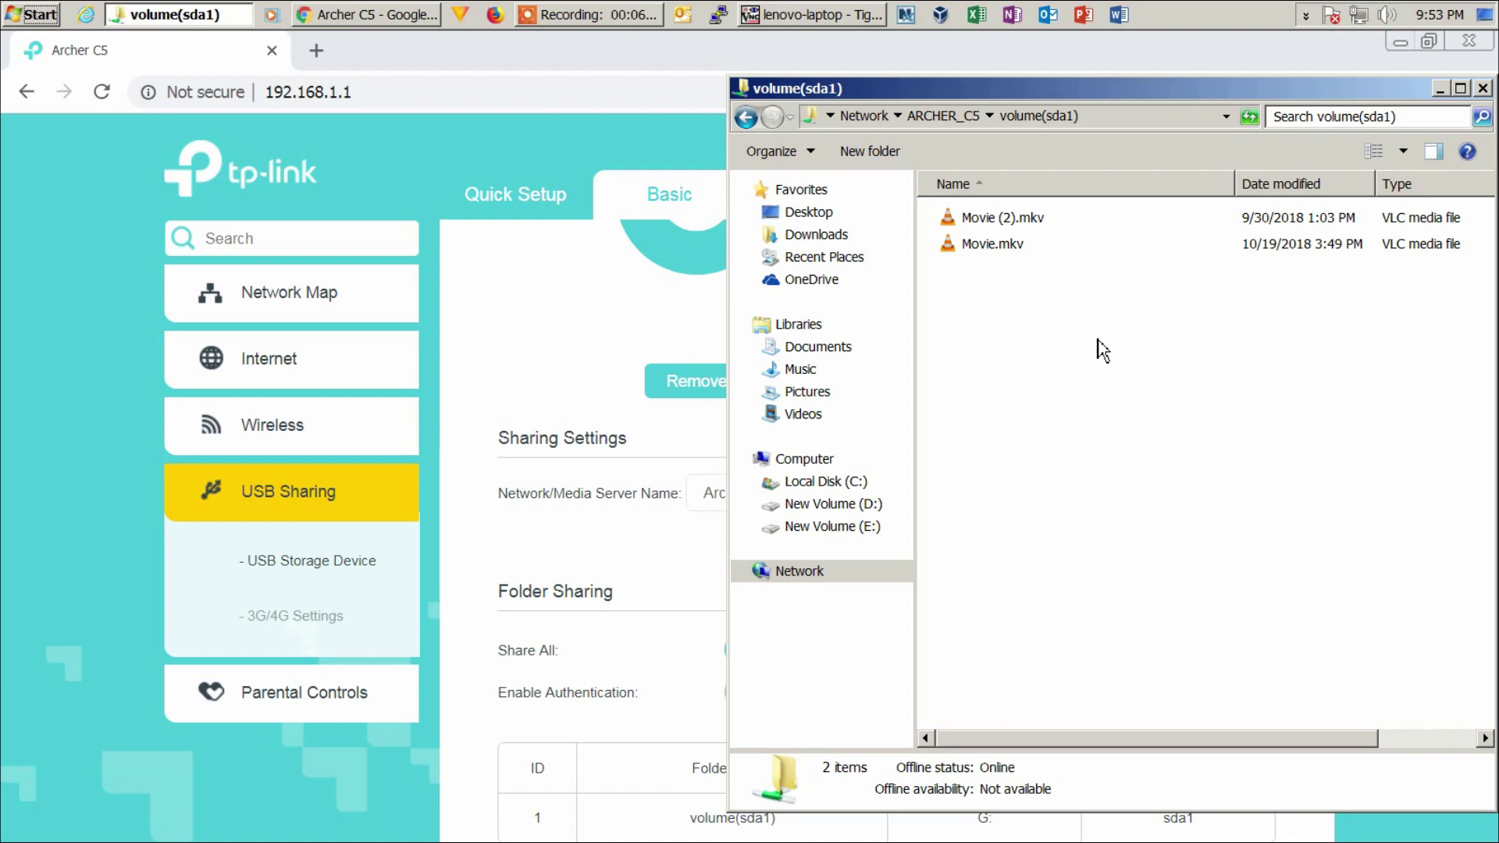
pyautogui.press('BackSpace')
pyautogui.click(1020, 292)
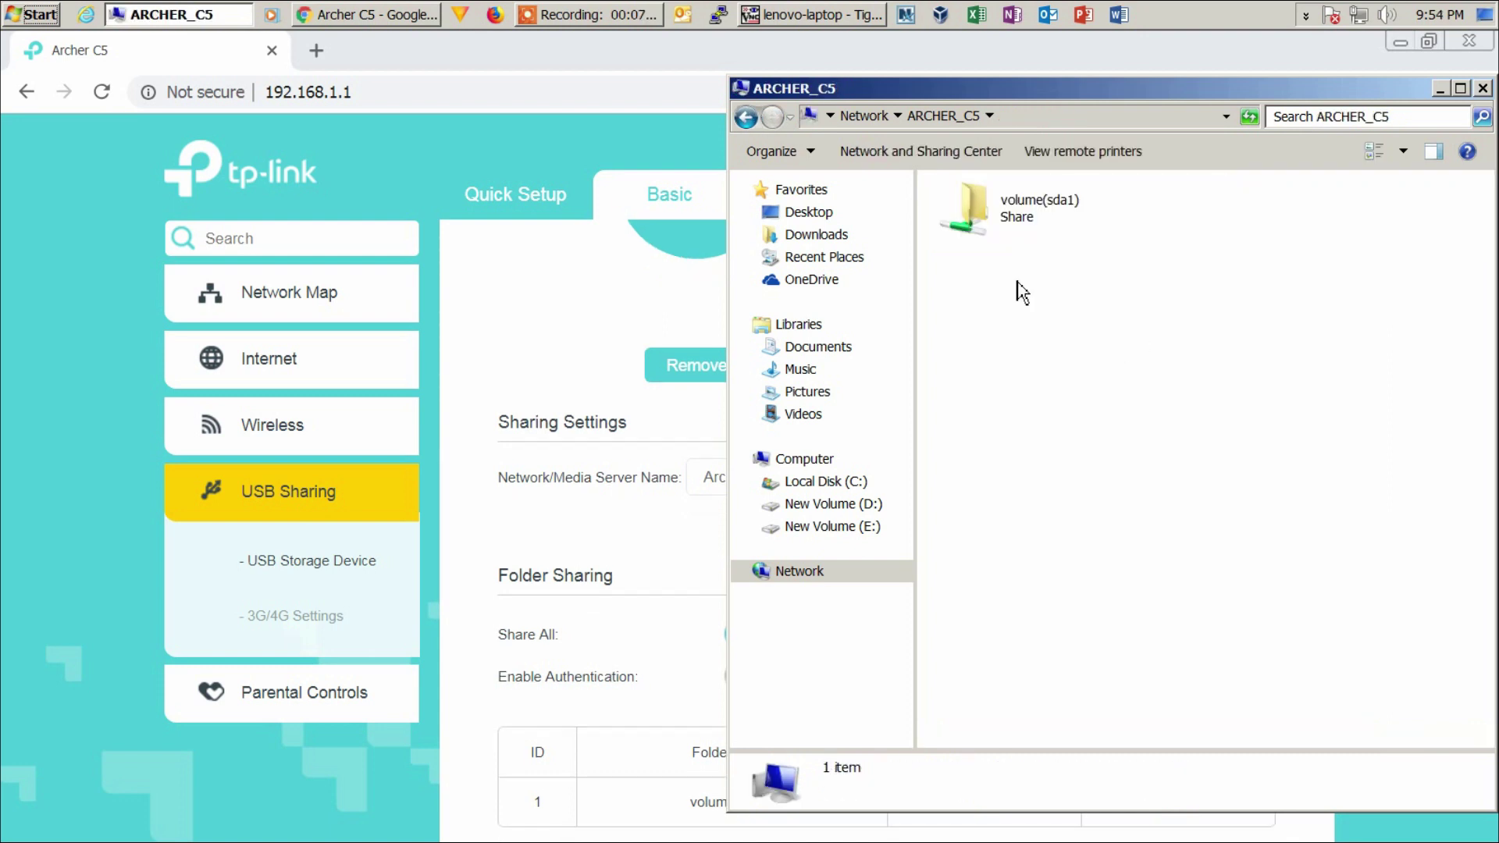
pyautogui.click(739, 89)
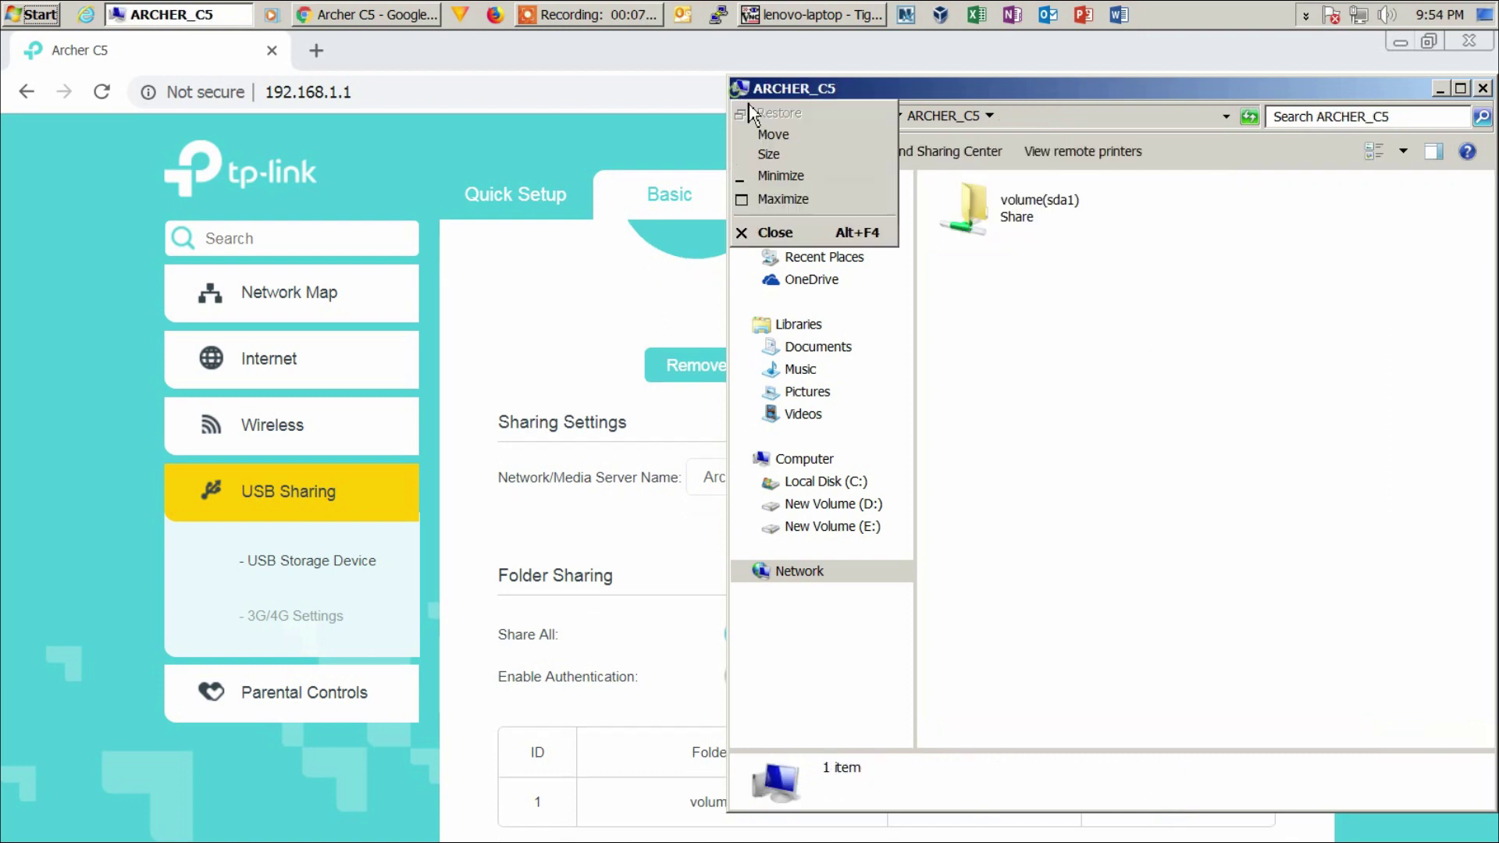
pyautogui.click(797, 240)
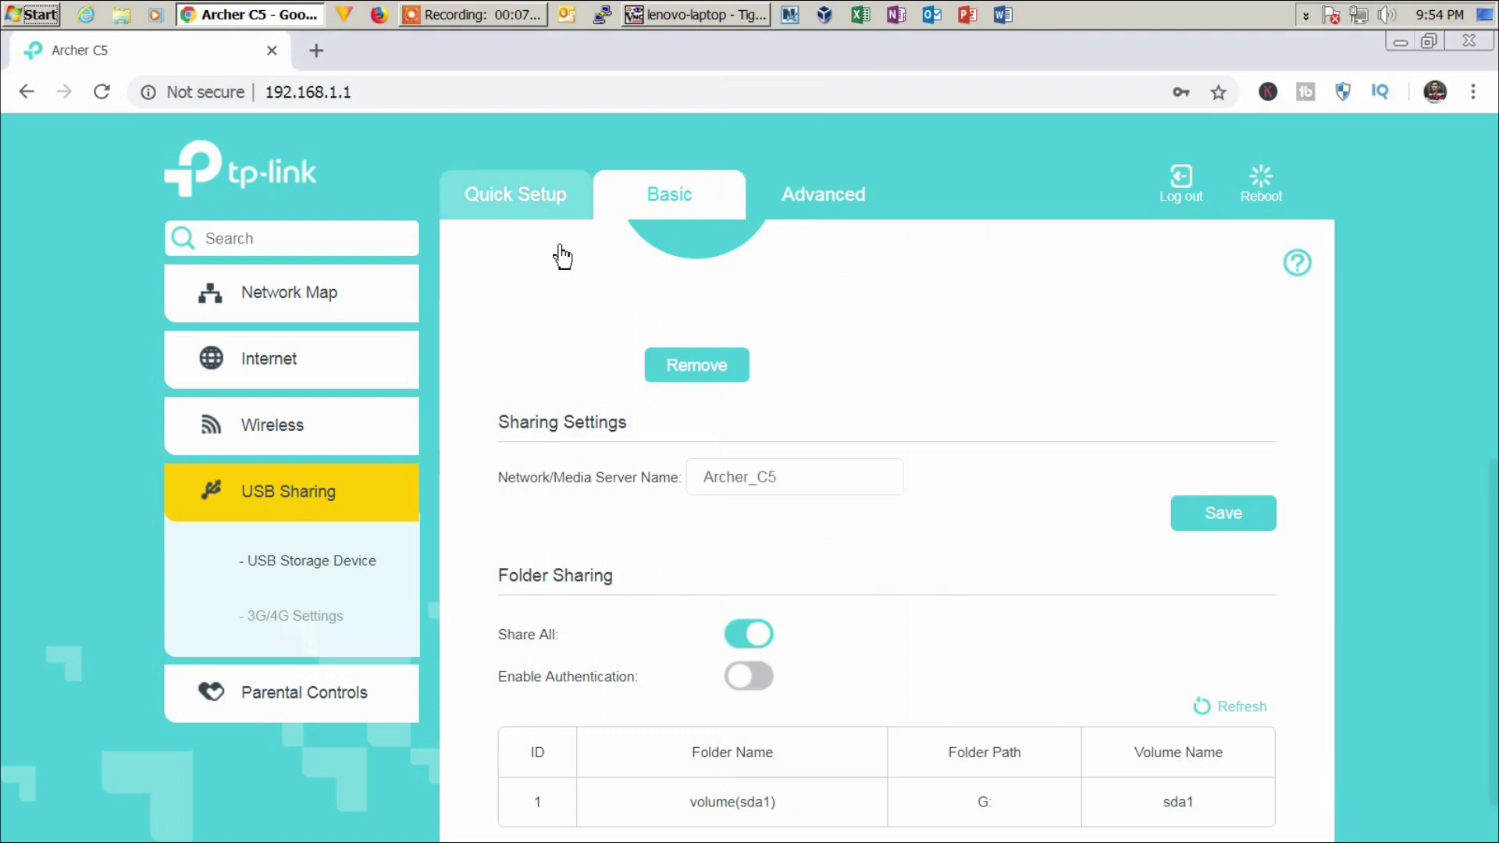
# - Run 'ping archer_c5' in a Command Prompt to confirm replies from 192.168.1.1
pyautogui.press('super+r')
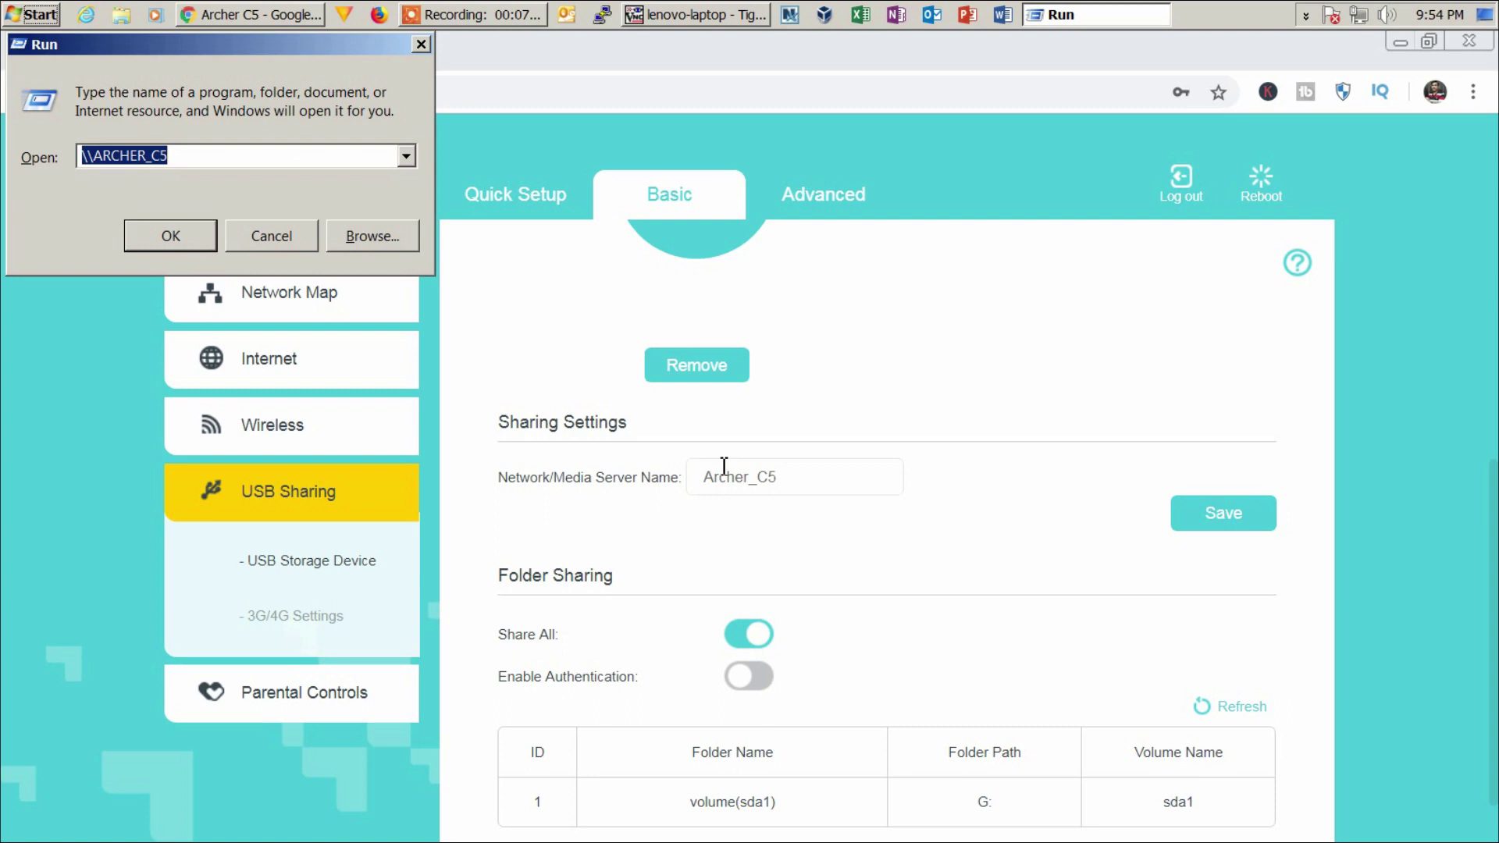
pyautogui.write('cmd')
pyautogui.press('Return')
pyautogui.write('ping archer_c5')
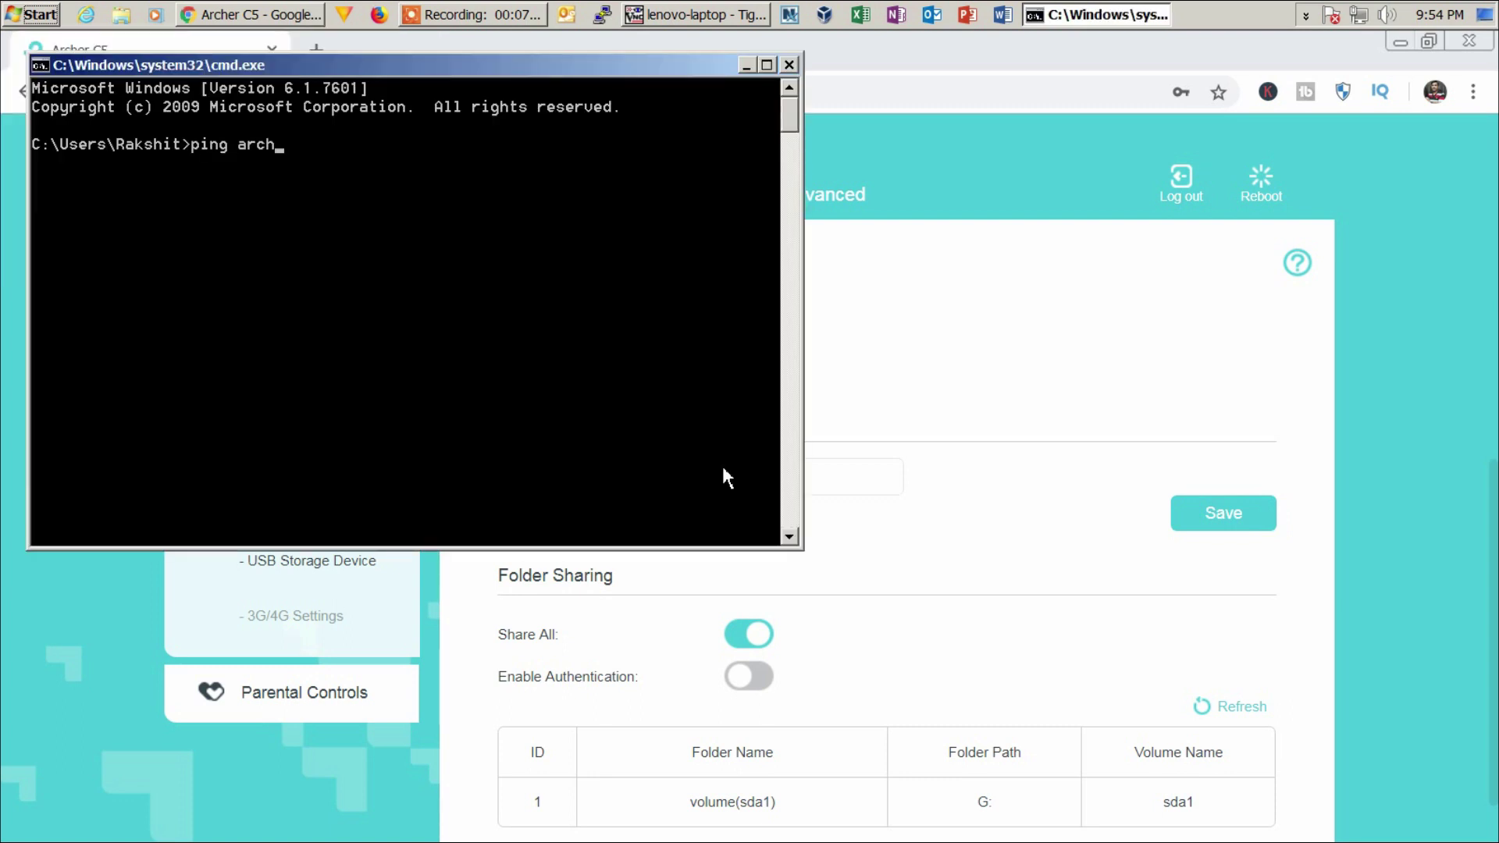
pyautogui.press('Return')
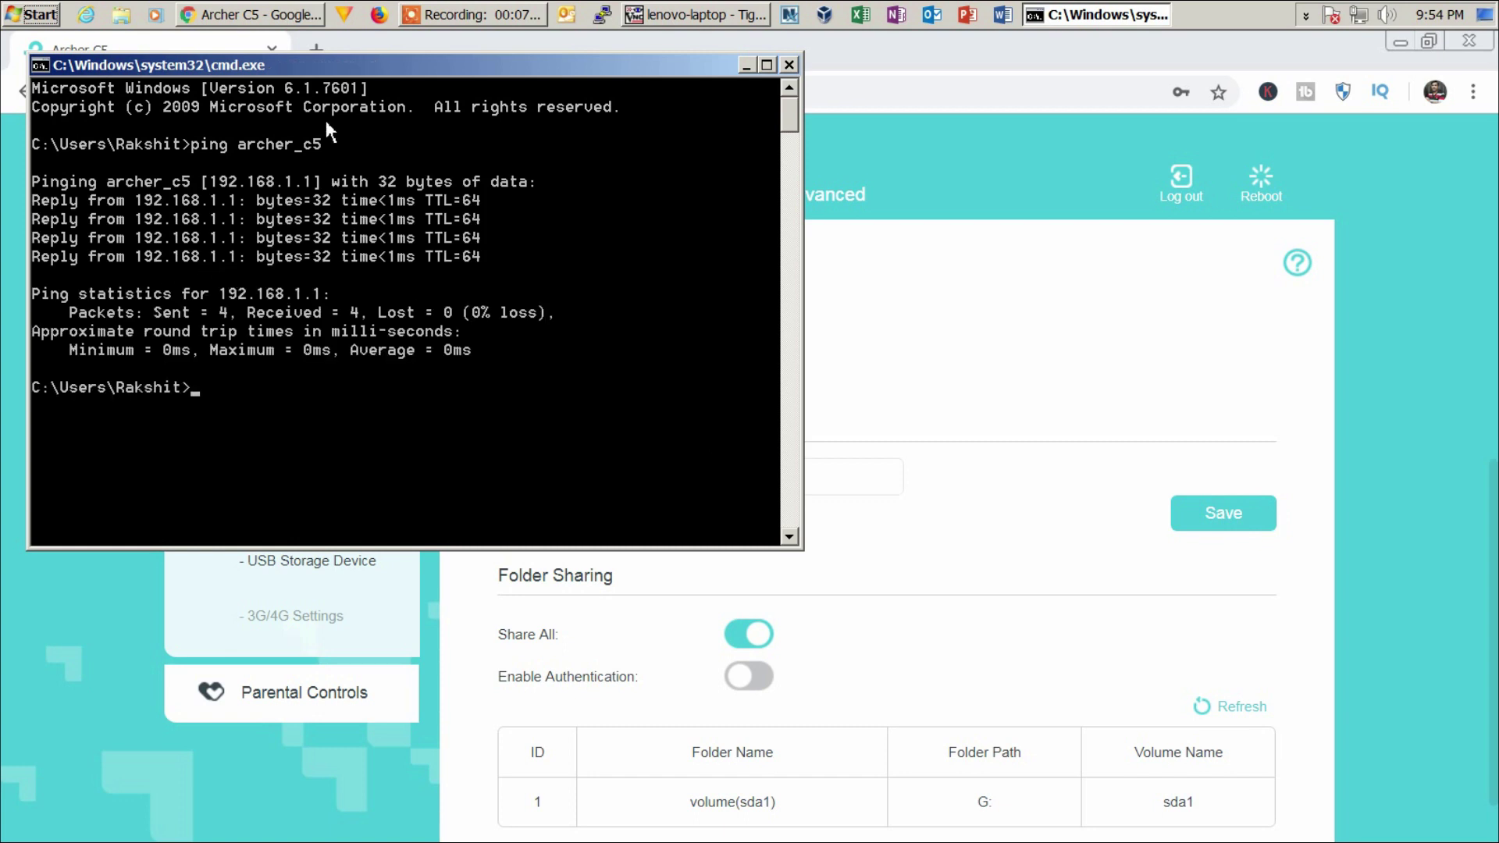
pyautogui.moveTo(364, 65); pyautogui.dragTo(487, 231)
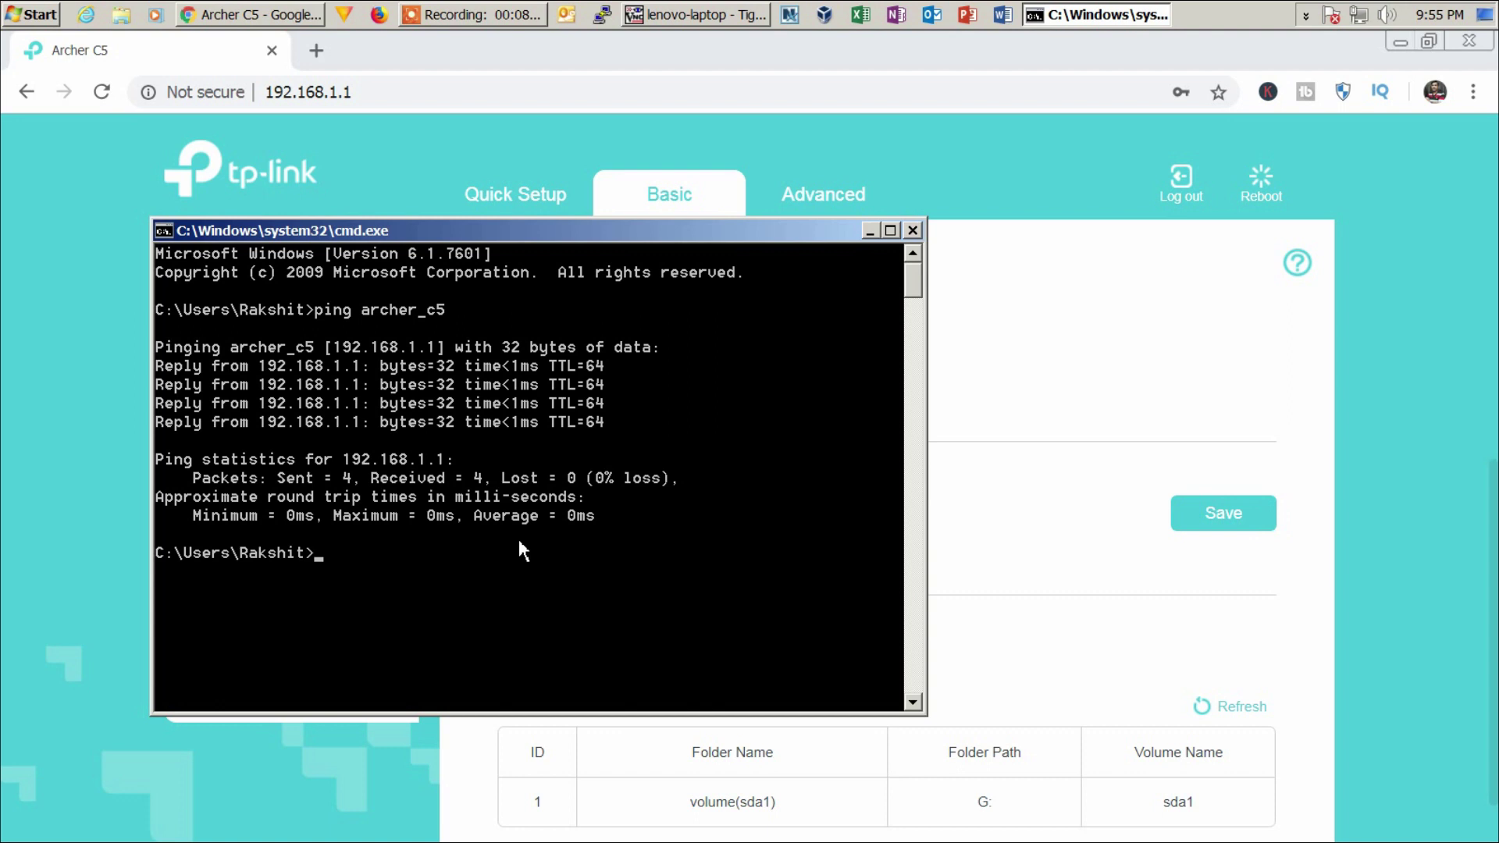
# - Open \\192.168.1.1 and view the network path of the volume(sda1) share
pyautogui.press('super+r')
pyautogui.write('\\\\')
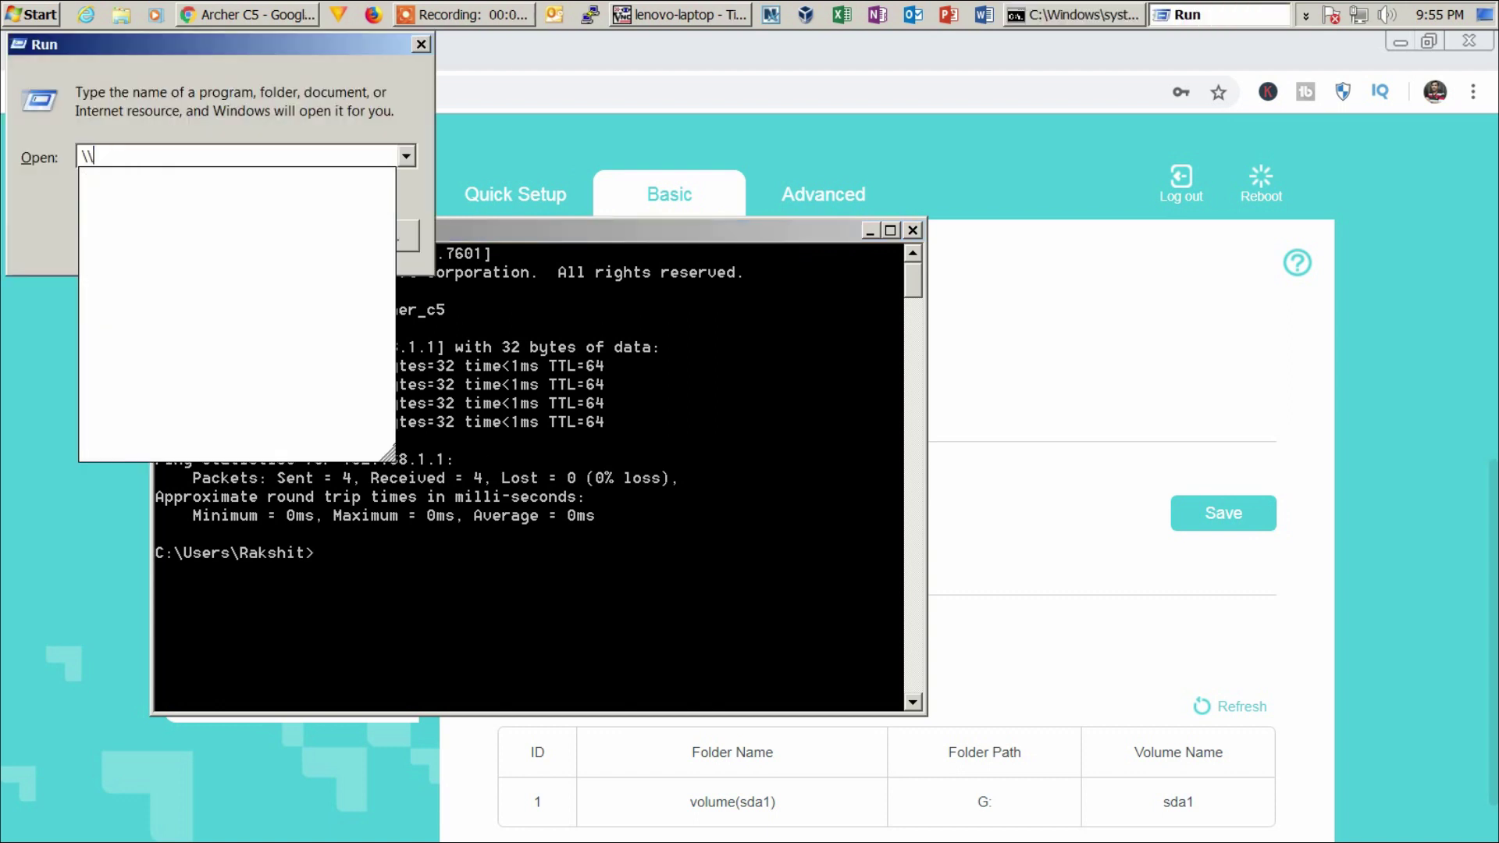
pyautogui.write('192.168.1.1')
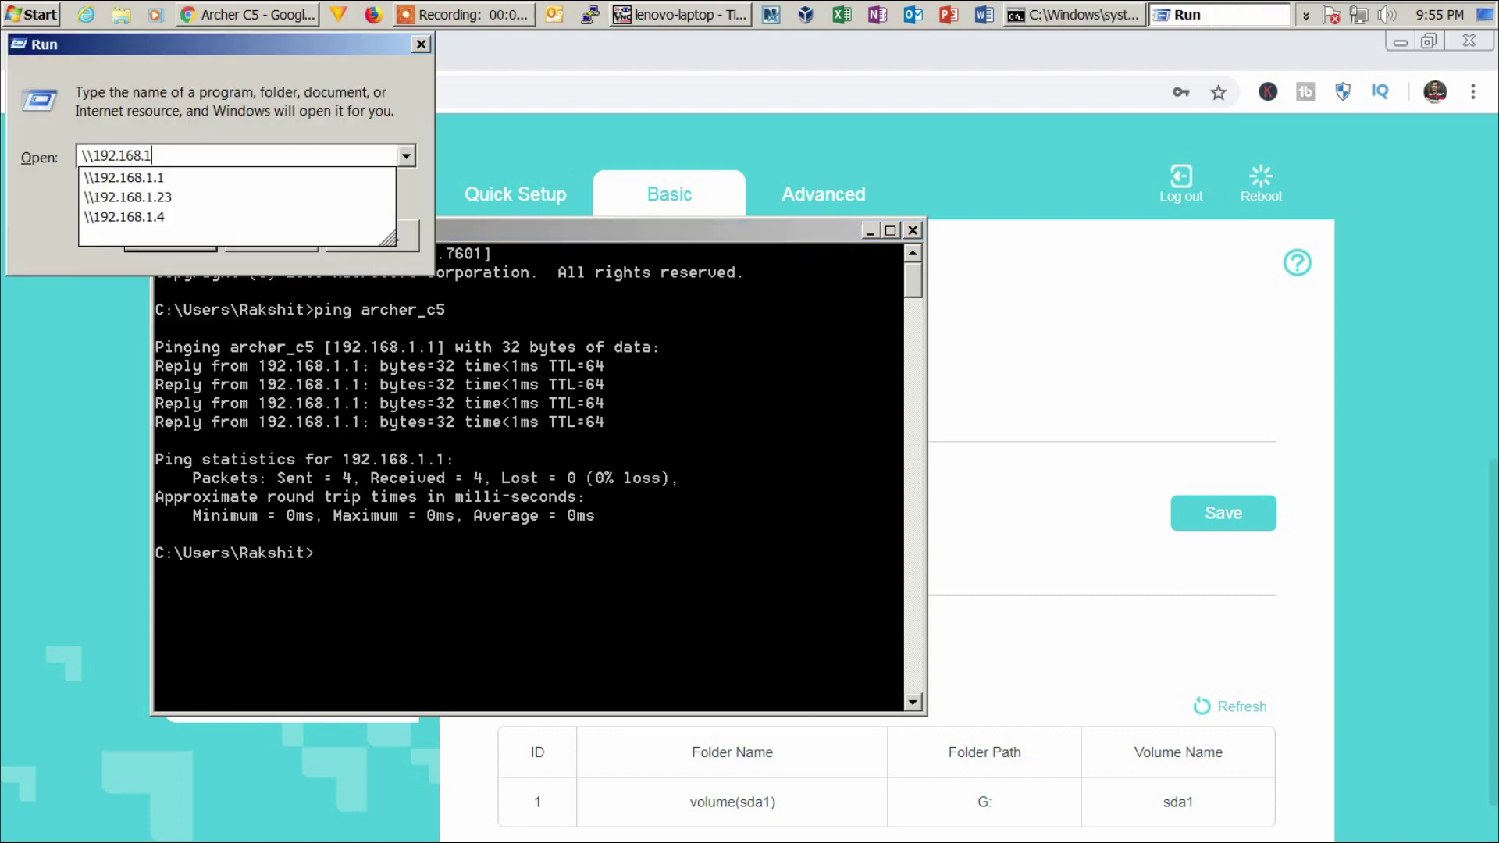
pyautogui.press('Return')
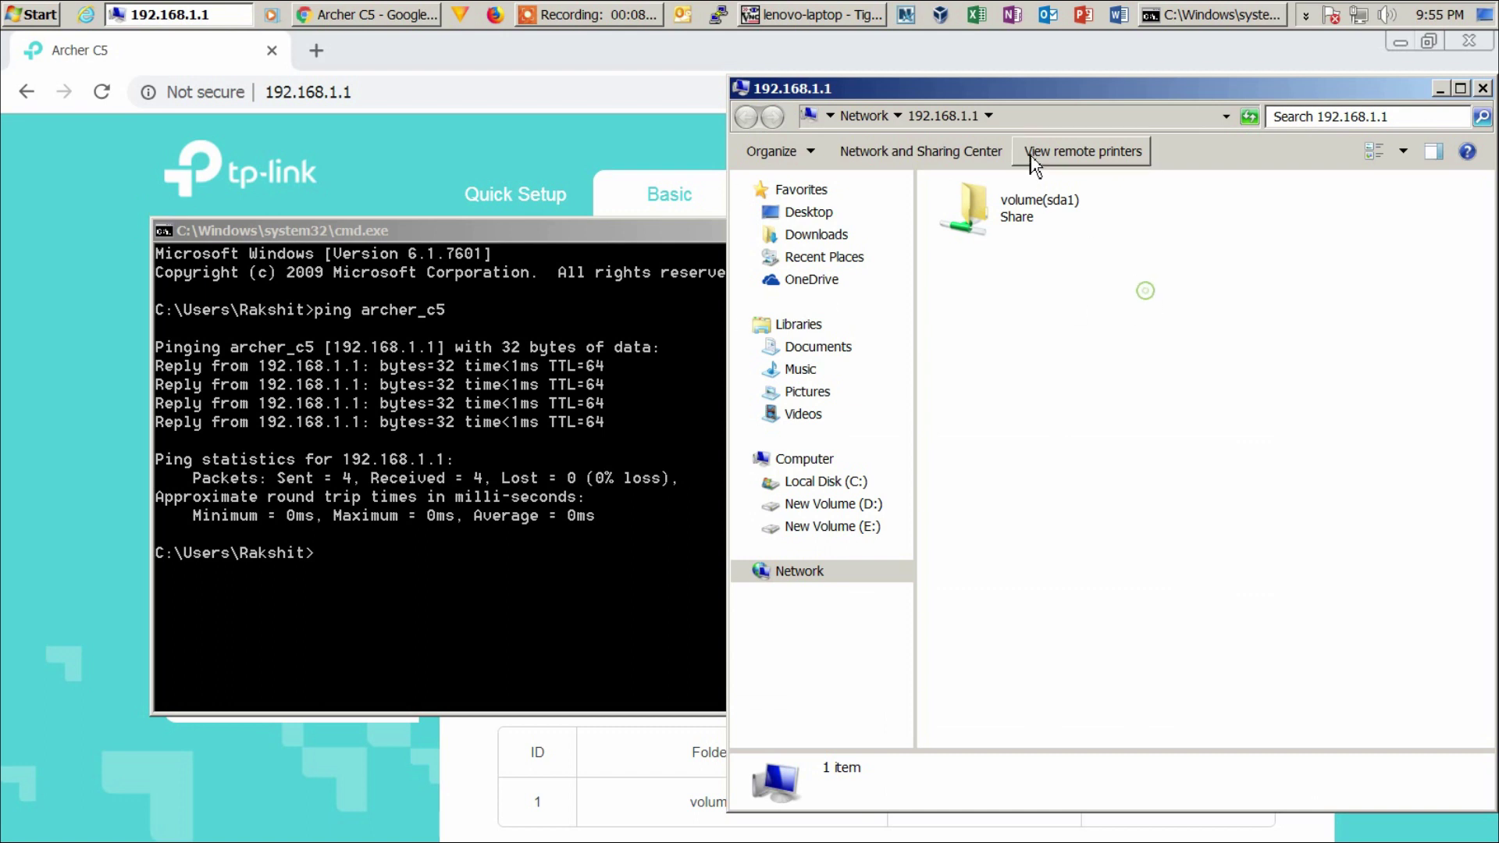
pyautogui.click(1032, 117)
pyautogui.click(1018, 222)
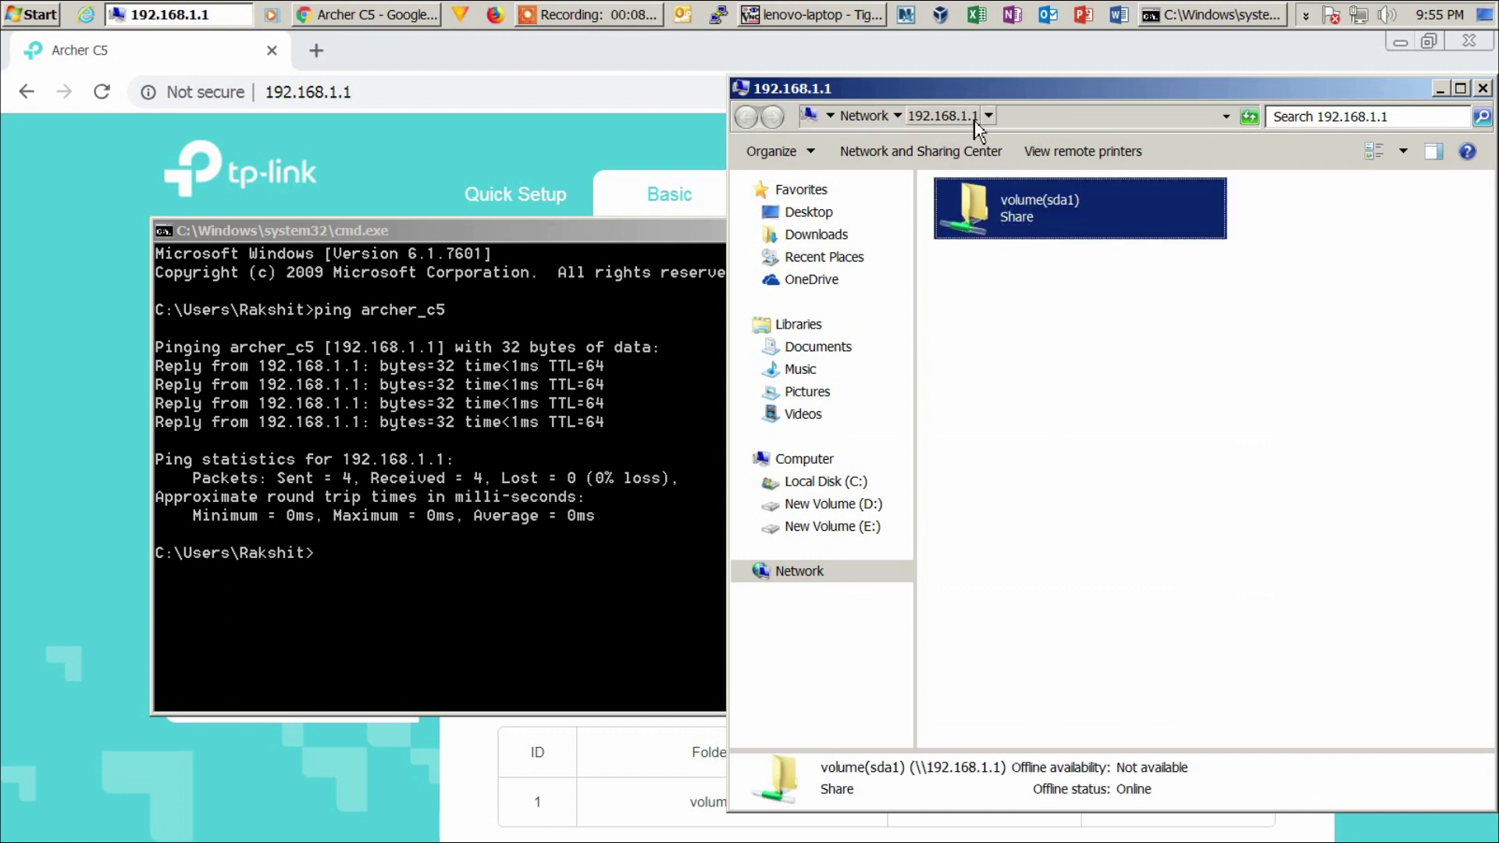
pyautogui.click(1012, 117)
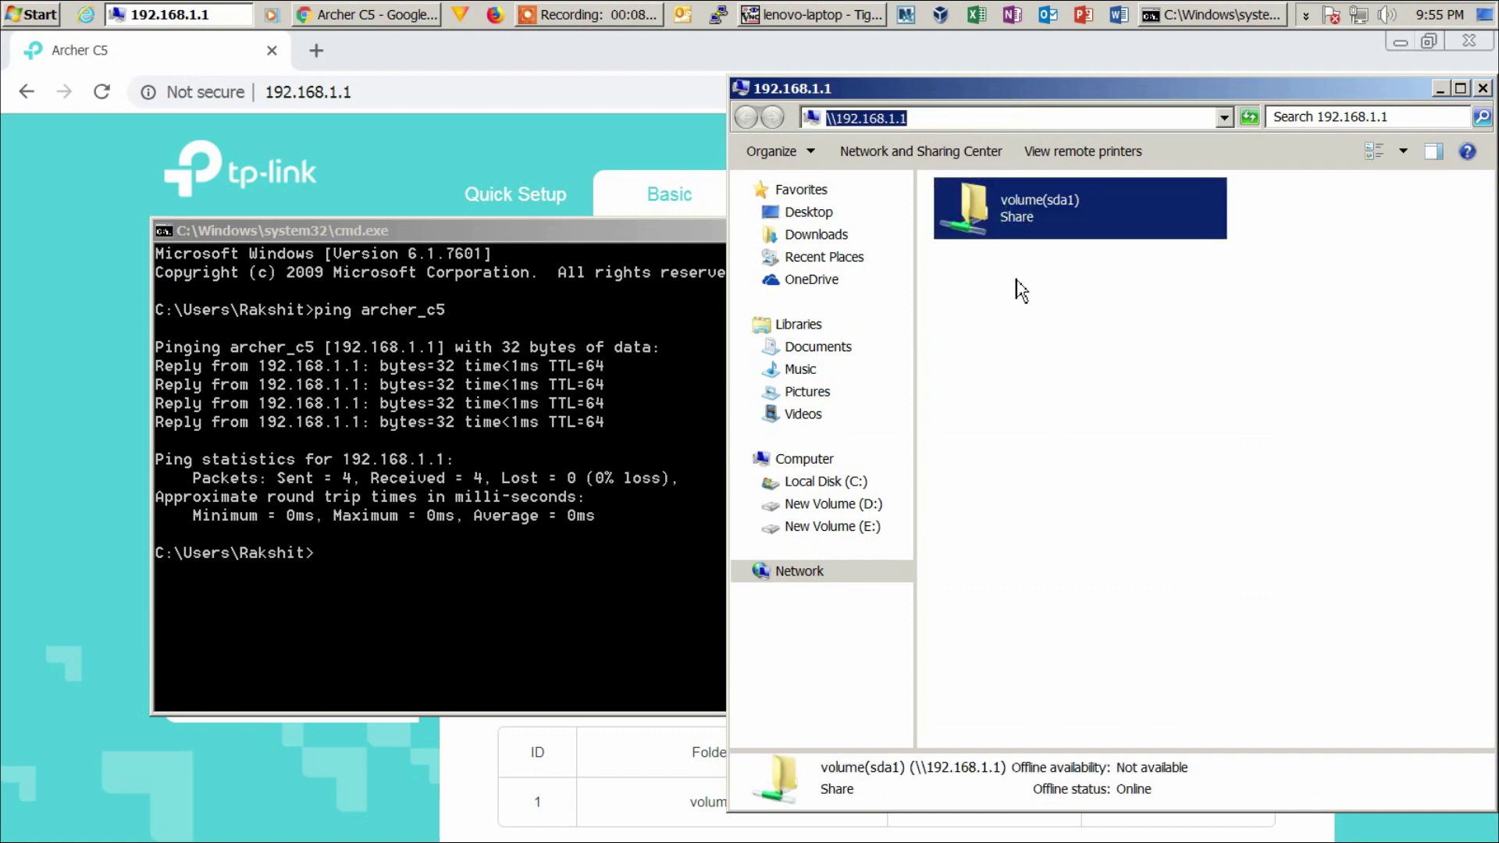
# - Close the Command Prompt and the \\192.168.1.1 Explorer window
pyautogui.click(584, 391)
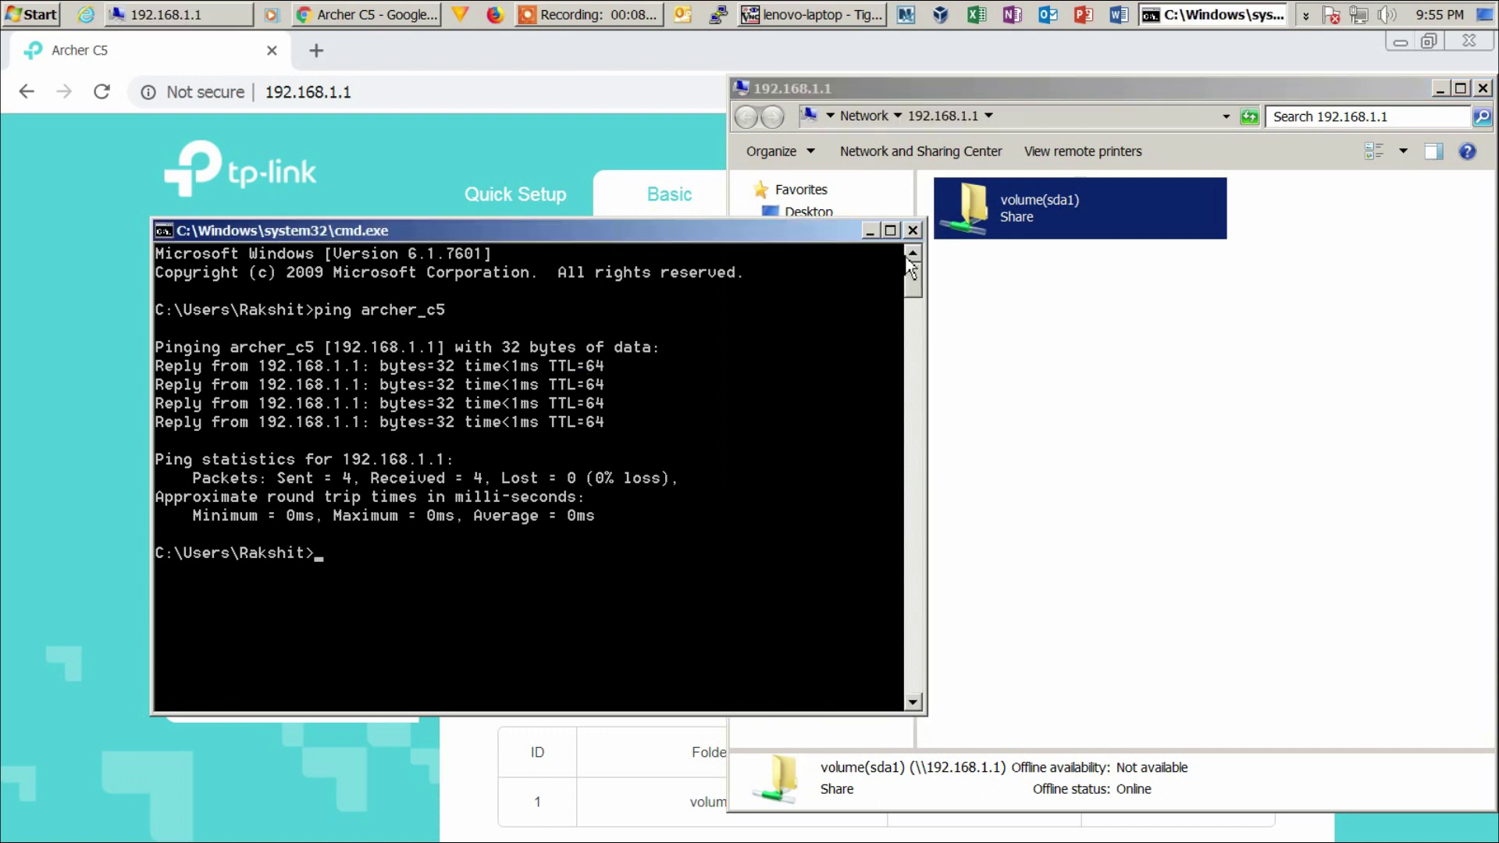
pyautogui.click(915, 232)
pyautogui.click(739, 87)
pyautogui.click(784, 230)
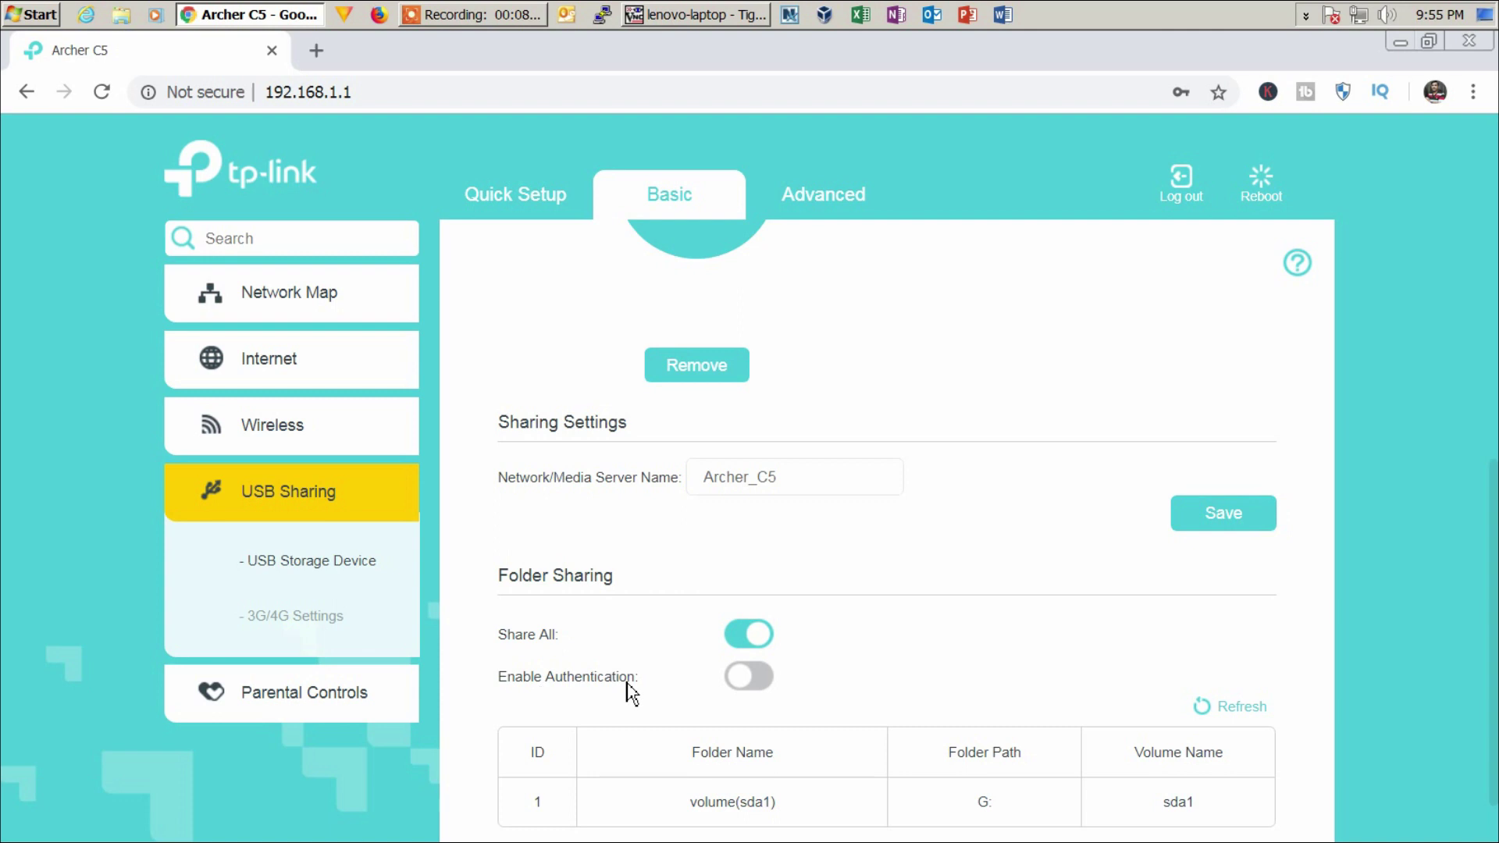
# - Re-enable folder-sharing authentication and go to Advanced > USB Sharing > USB Storage Device's Sharing Account
pyautogui.click(755, 691)
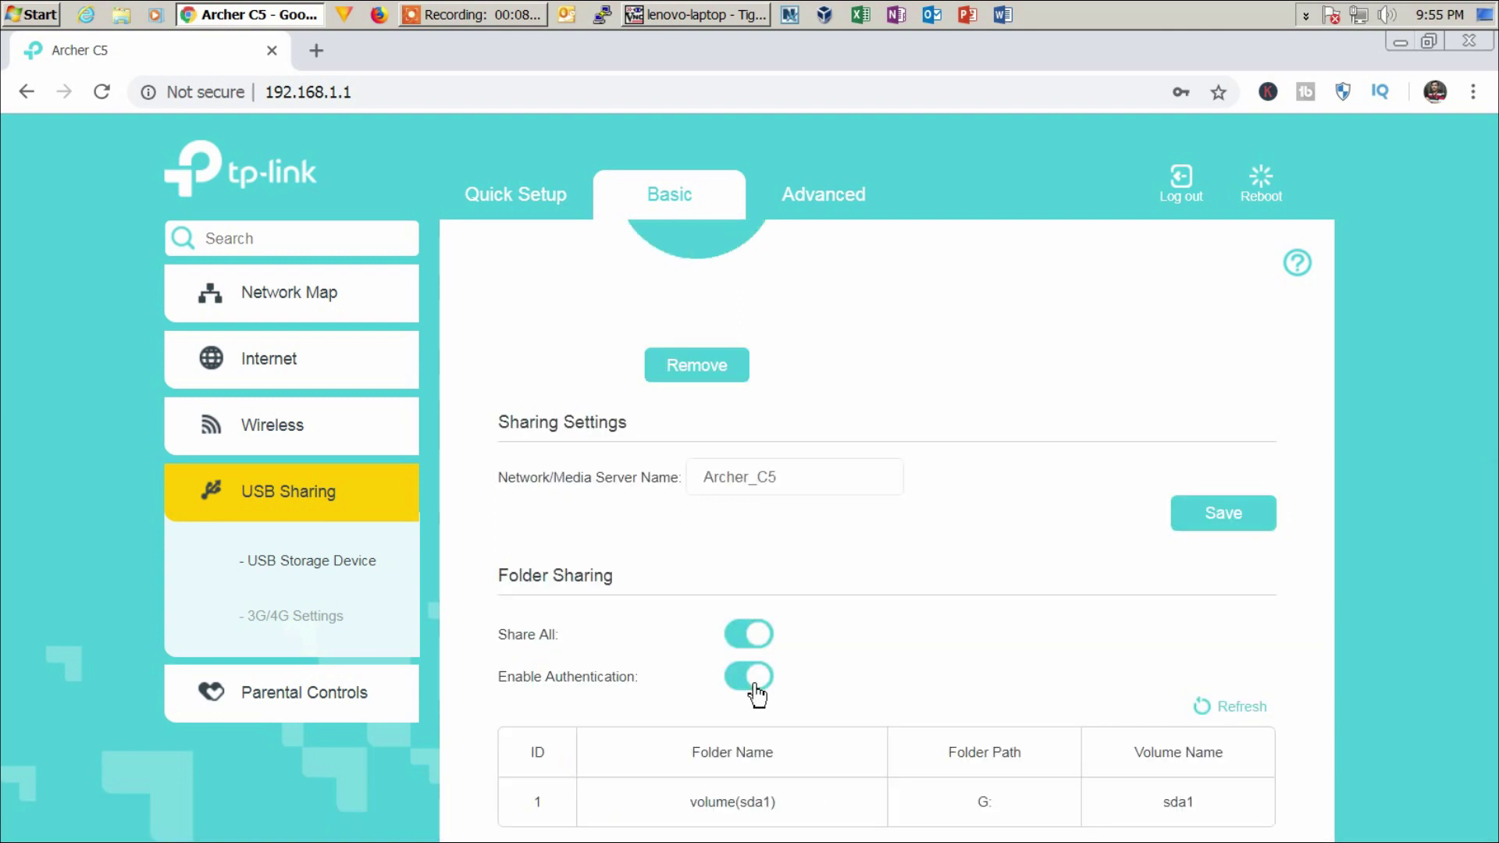
pyautogui.scroll(-1, 863, 682)
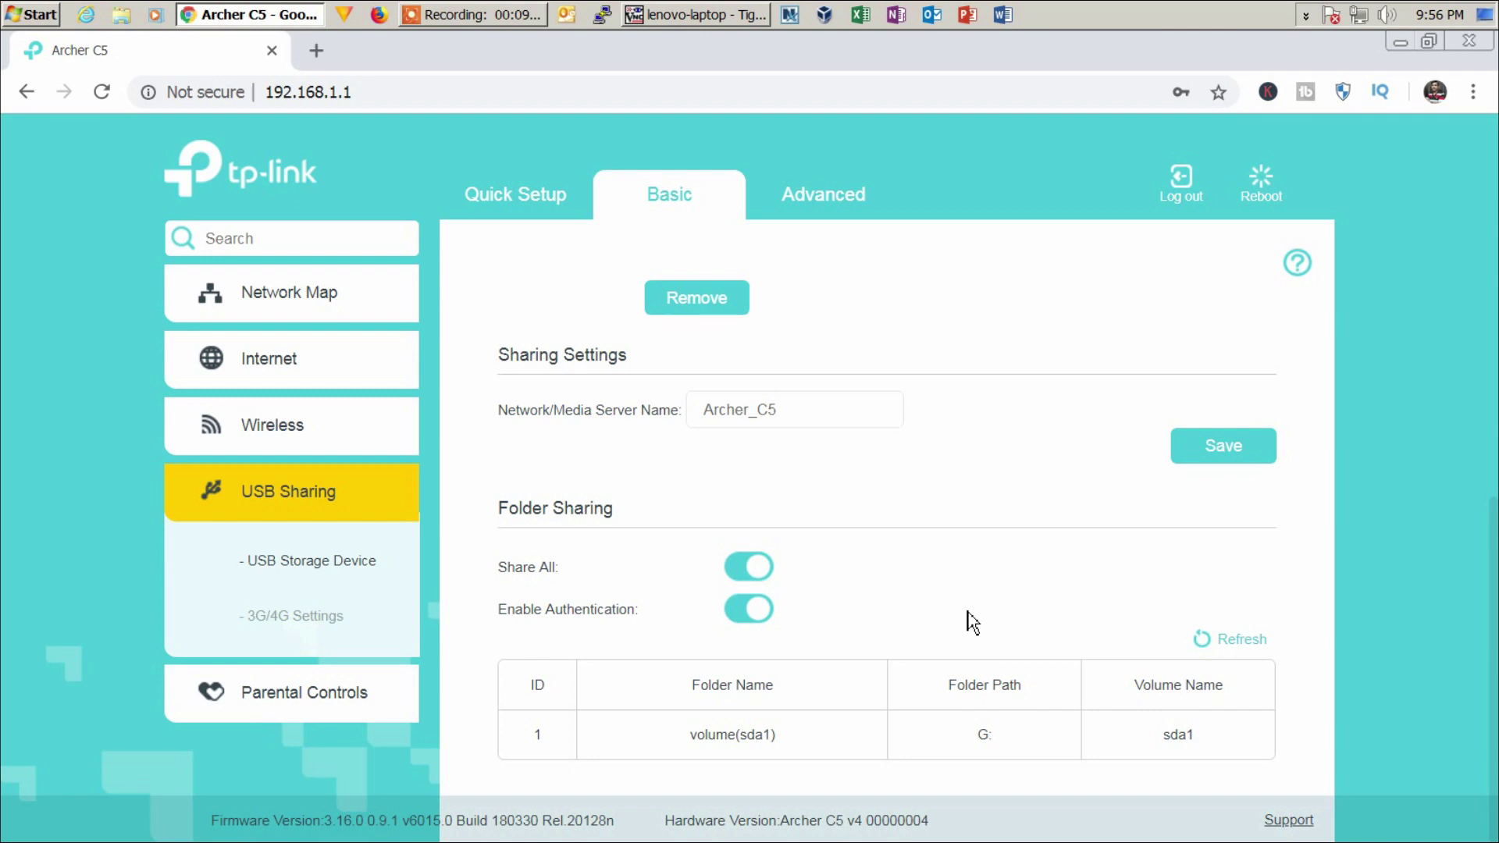
pyautogui.click(830, 209)
pyautogui.click(318, 574)
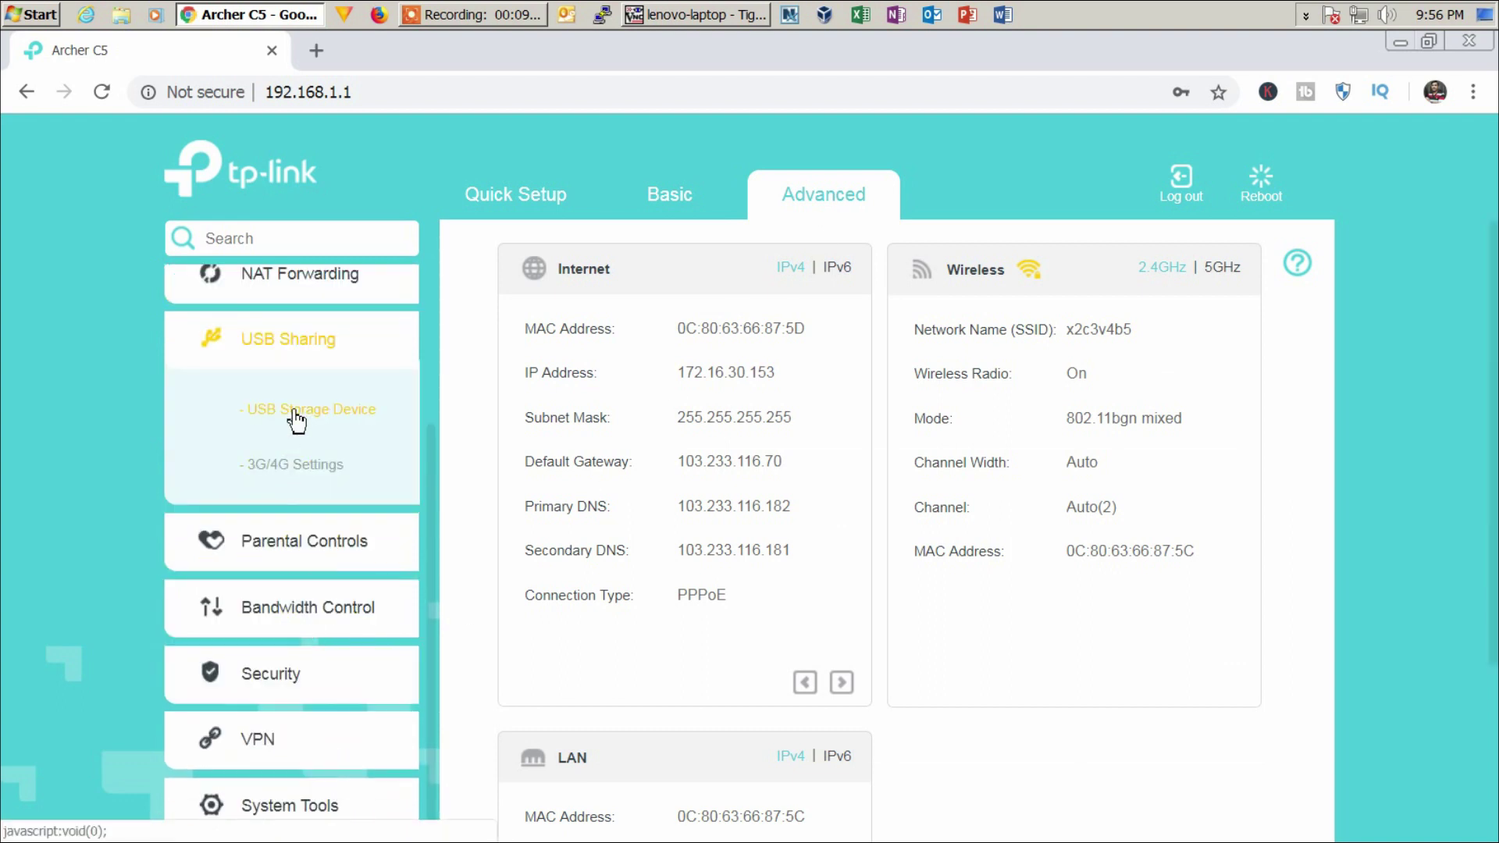
pyautogui.click(296, 421)
pyautogui.scroll(-5, 1007, 656)
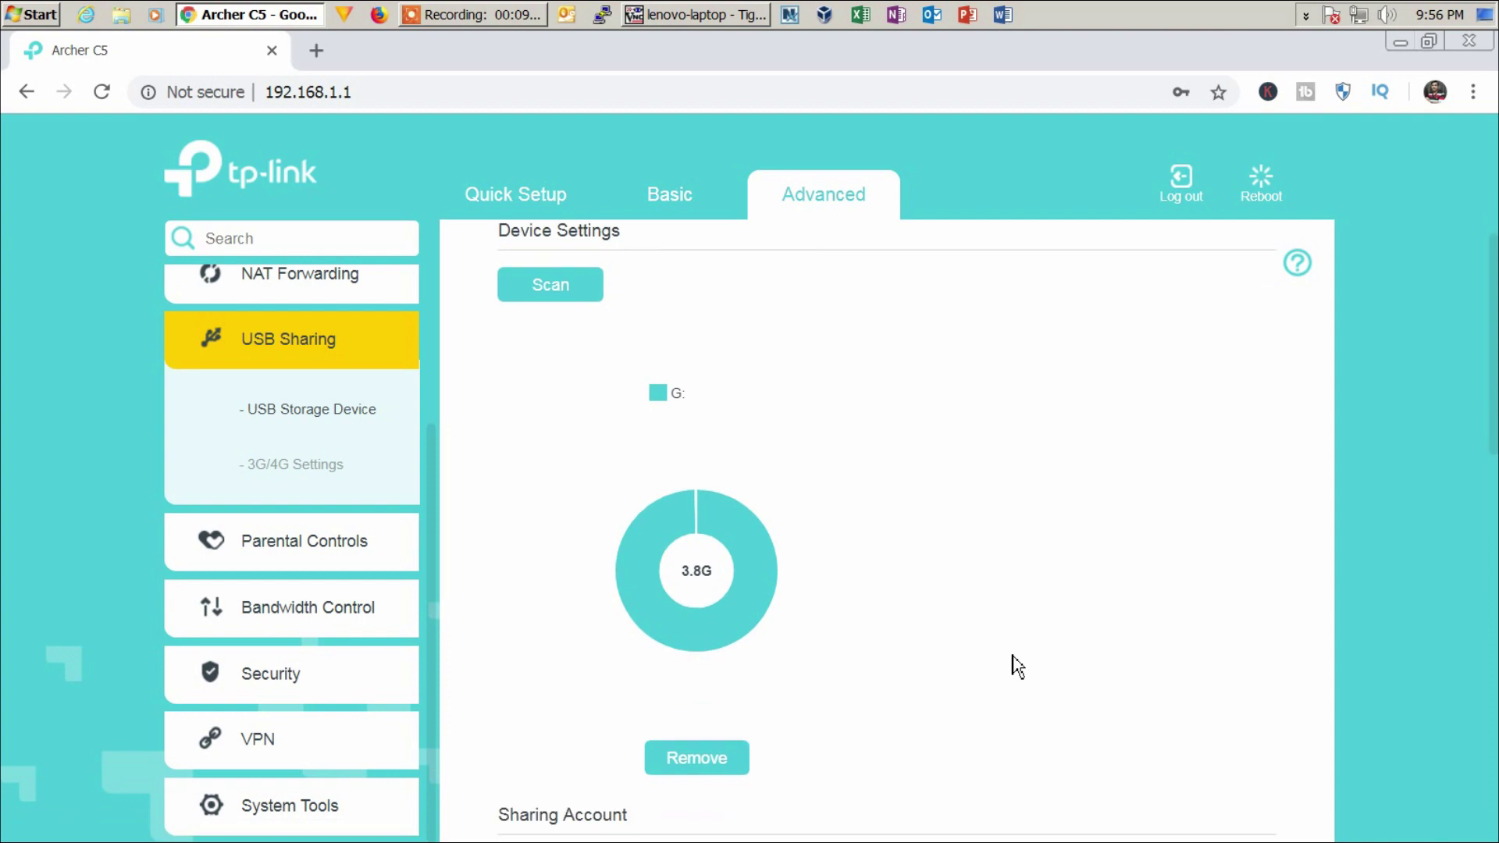
pyautogui.scroll(-1, 1017, 666)
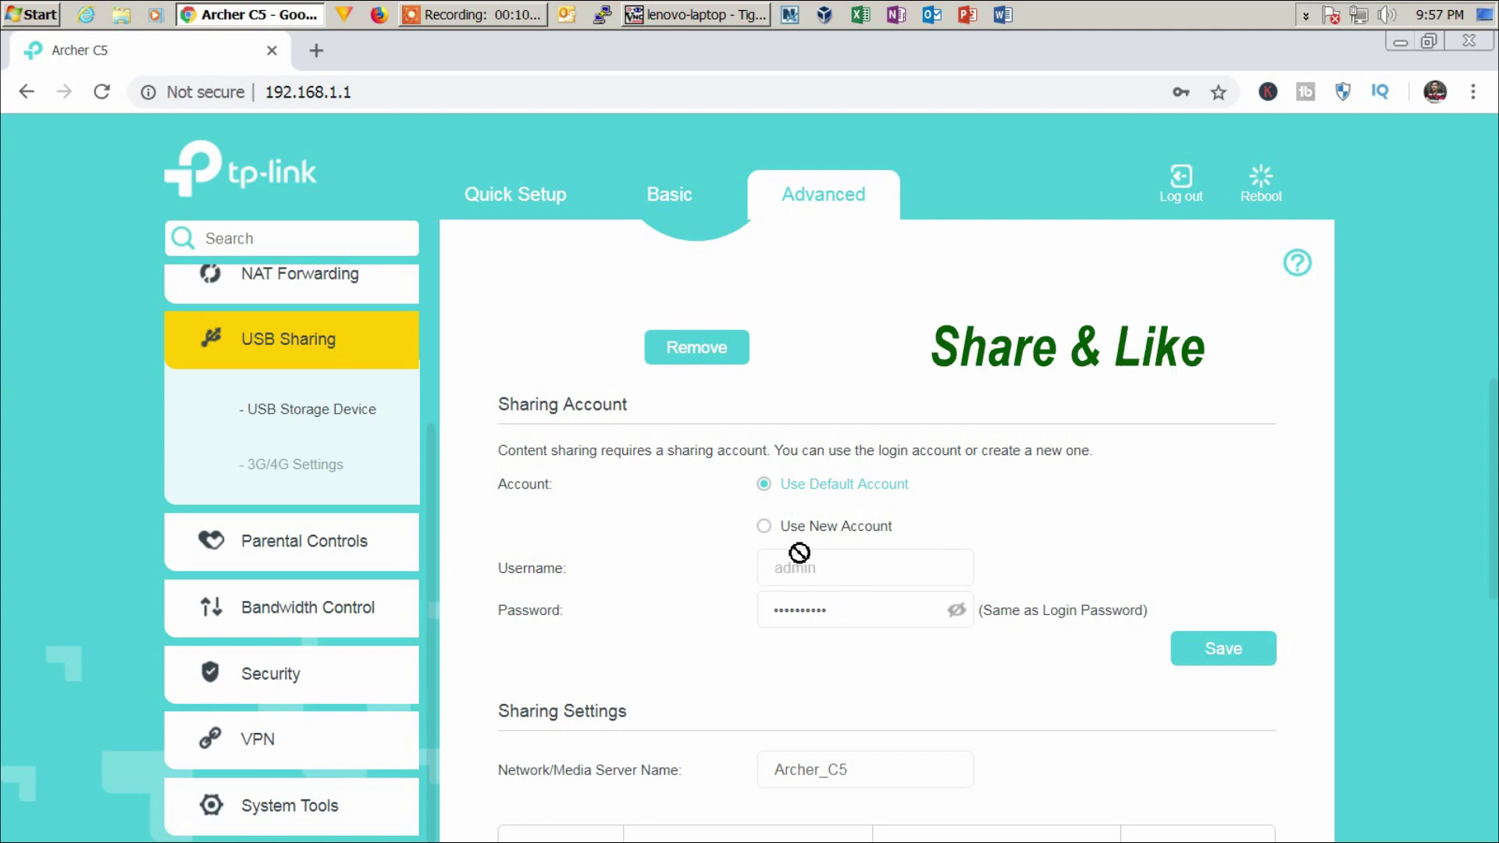
# - Save a new sharing account with username administrator and a confirmed password, then switch to the remote laptop
pyautogui.click(766, 529)
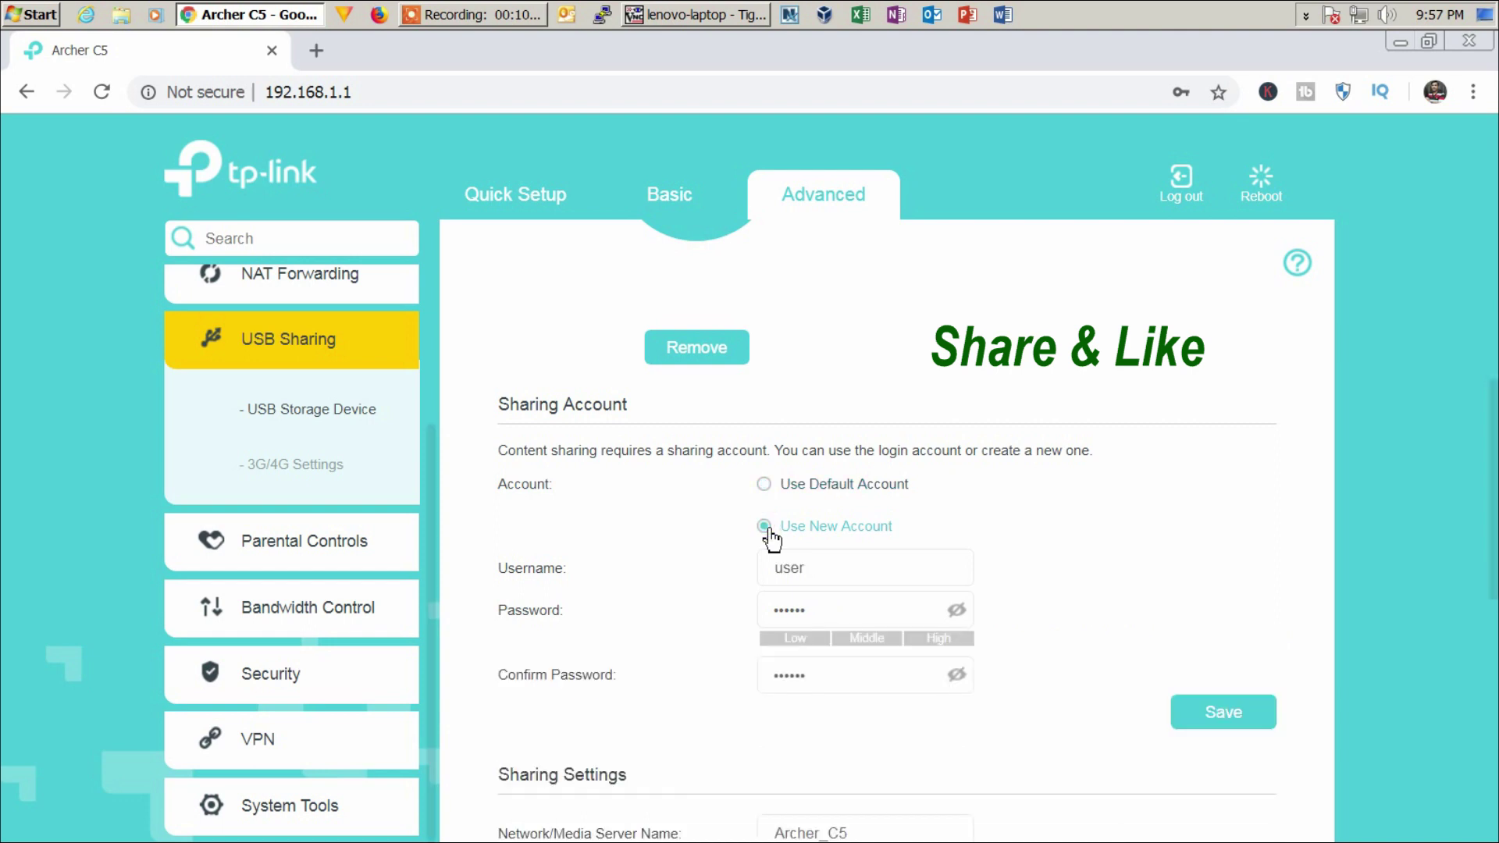
pyautogui.doubleClick(834, 575)
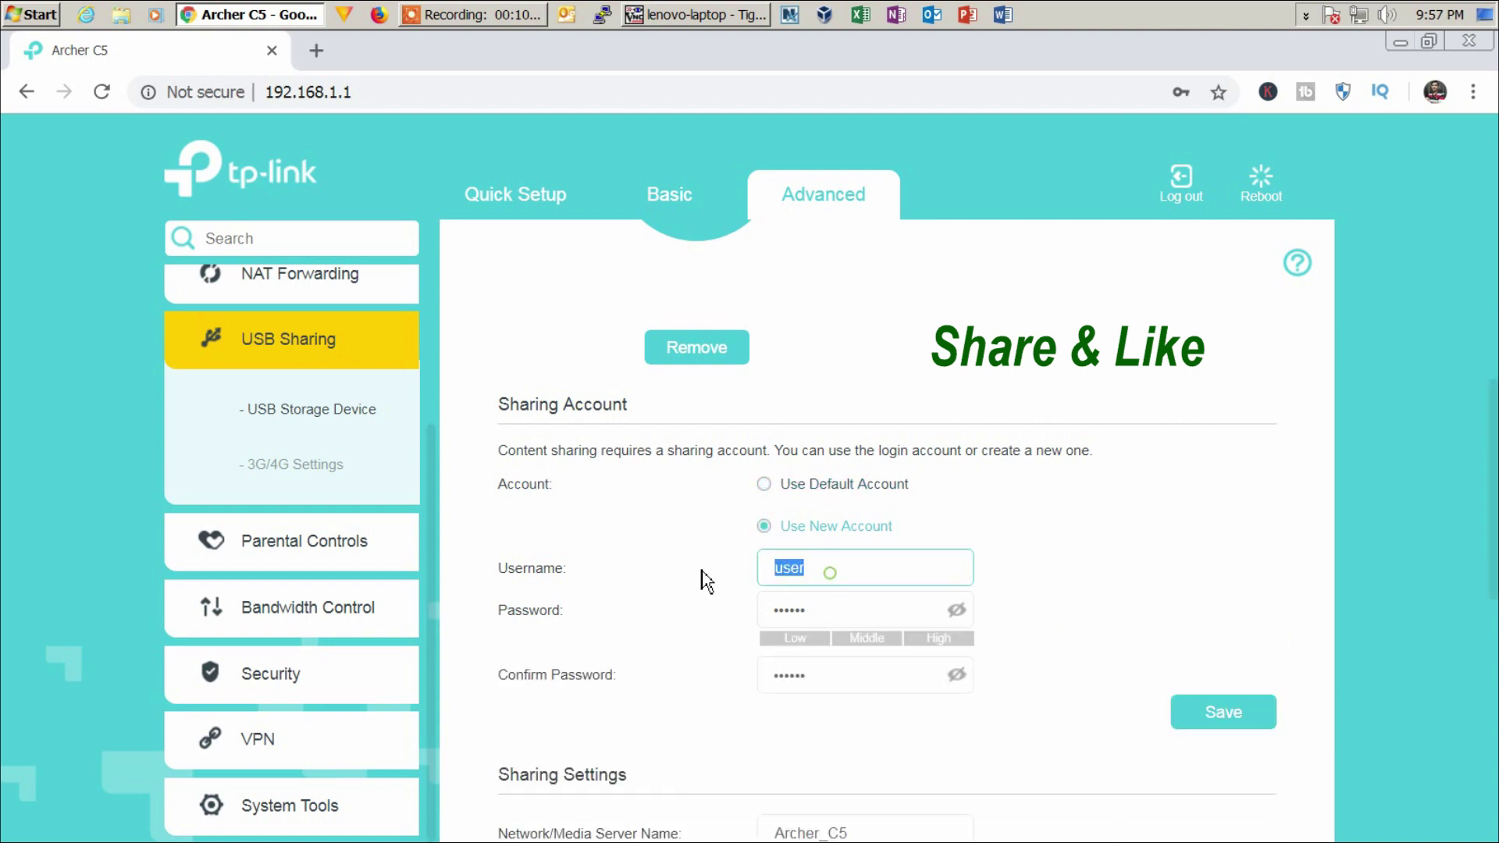
pyautogui.write('adinnistrator')
pyautogui.press('Tab')
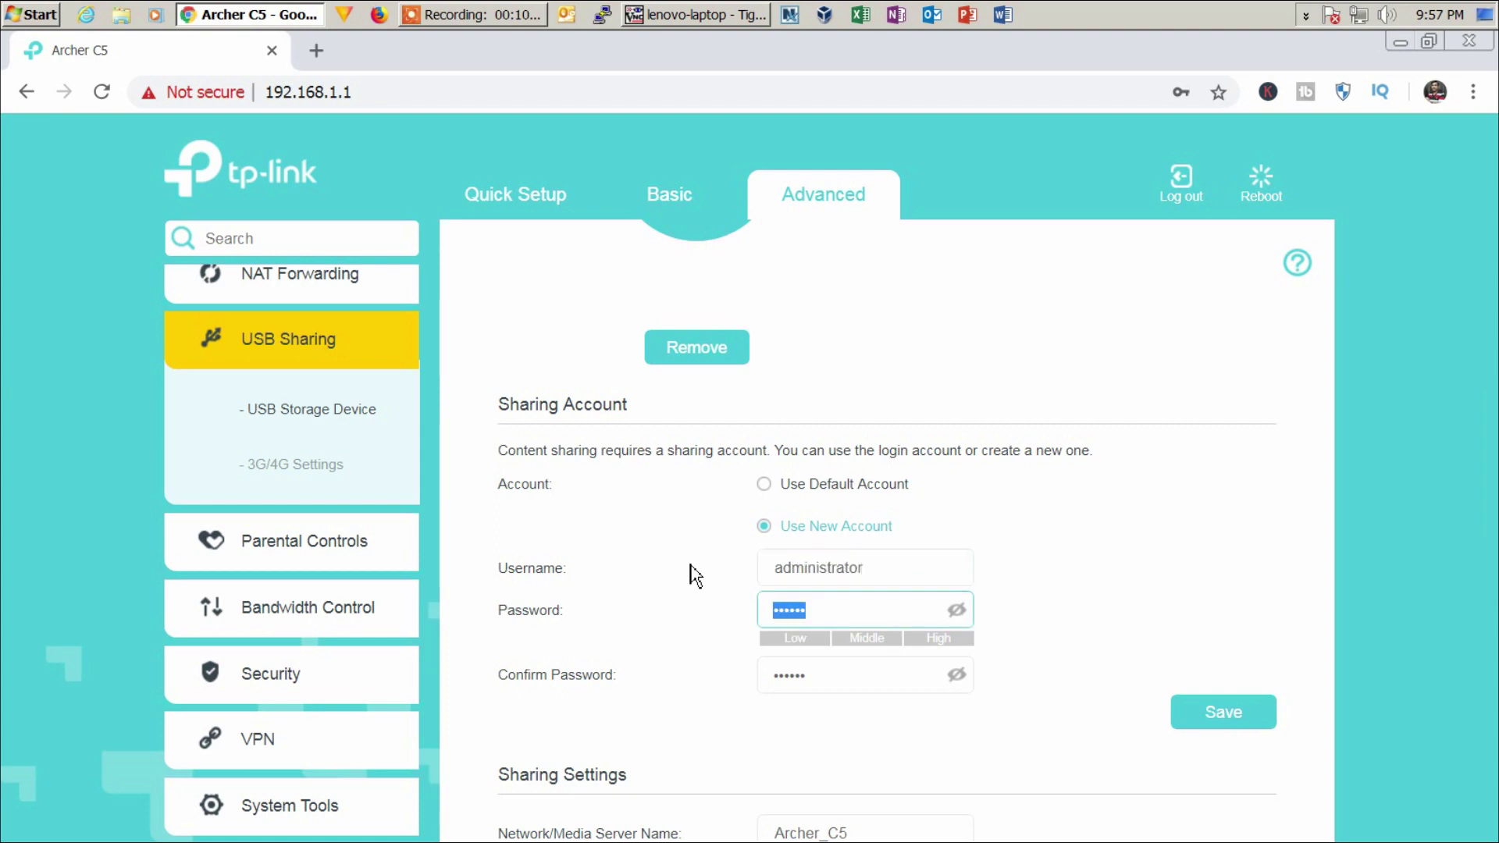
pyautogui.write('••••••')
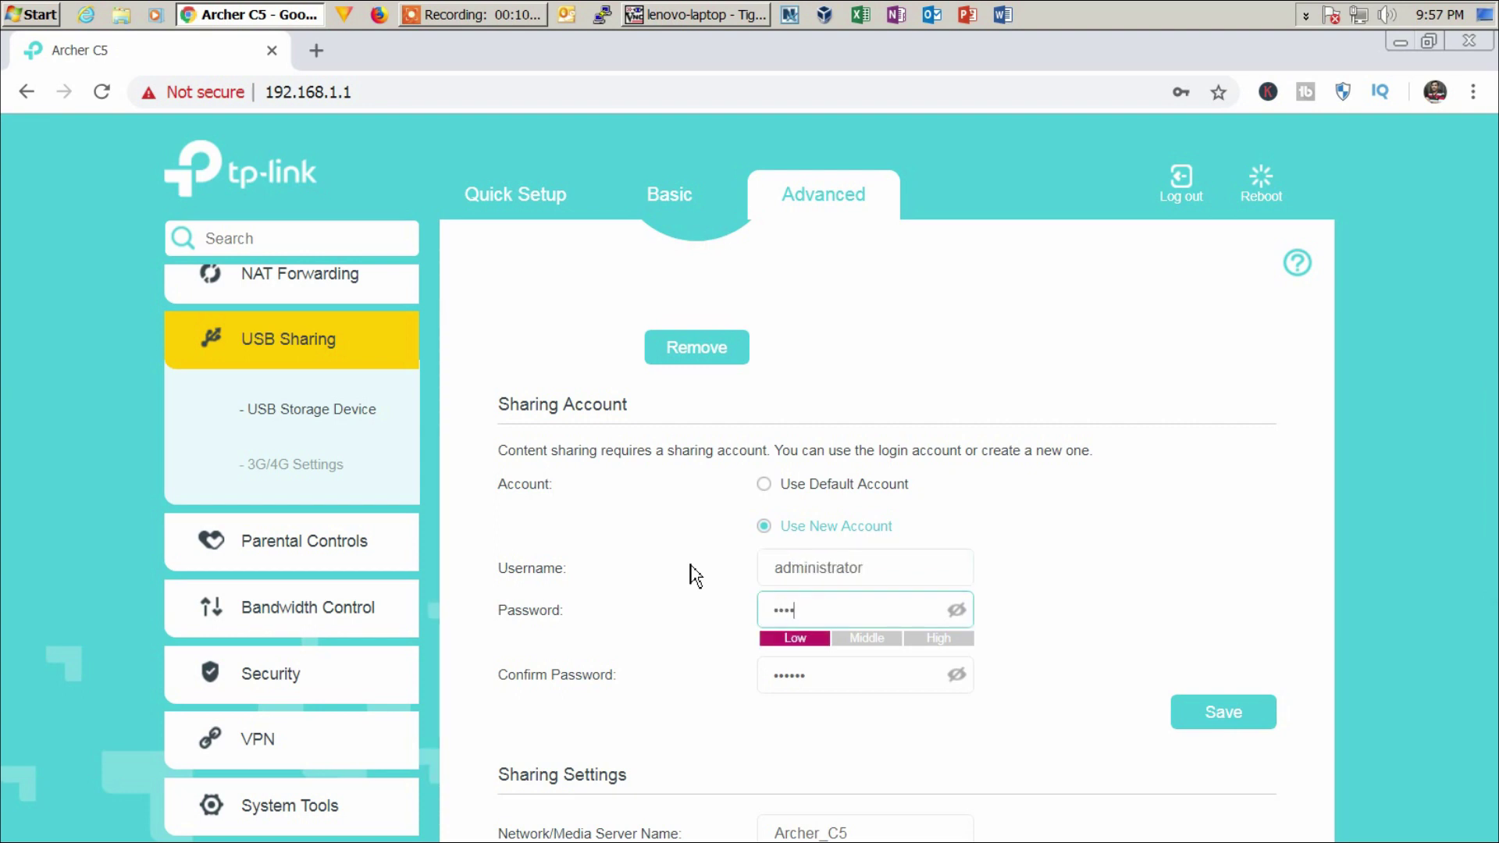
pyautogui.press('Tab')
pyautogui.write('••••••')
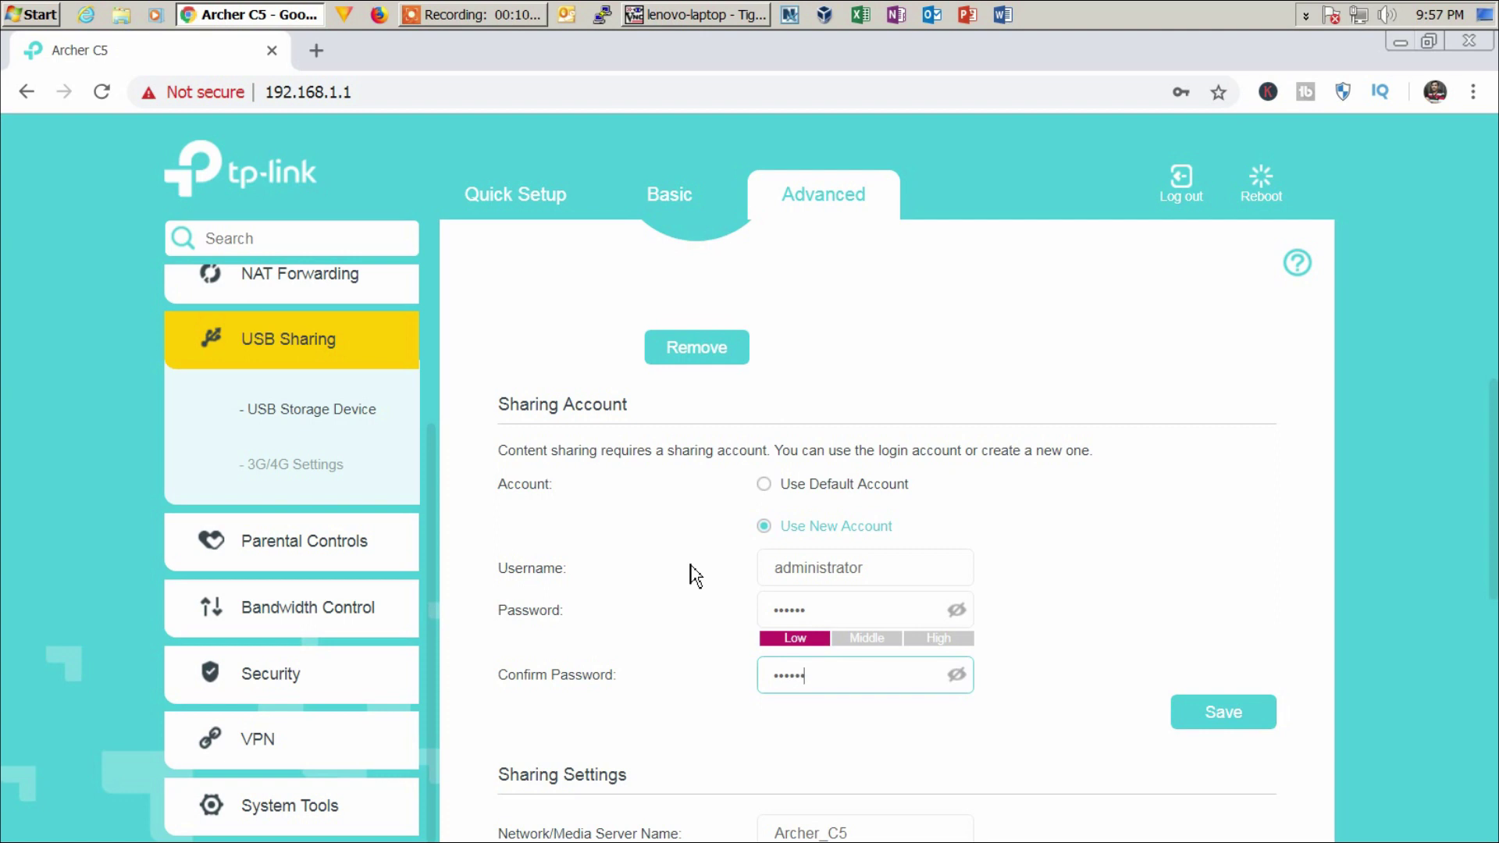
pyautogui.click(1260, 722)
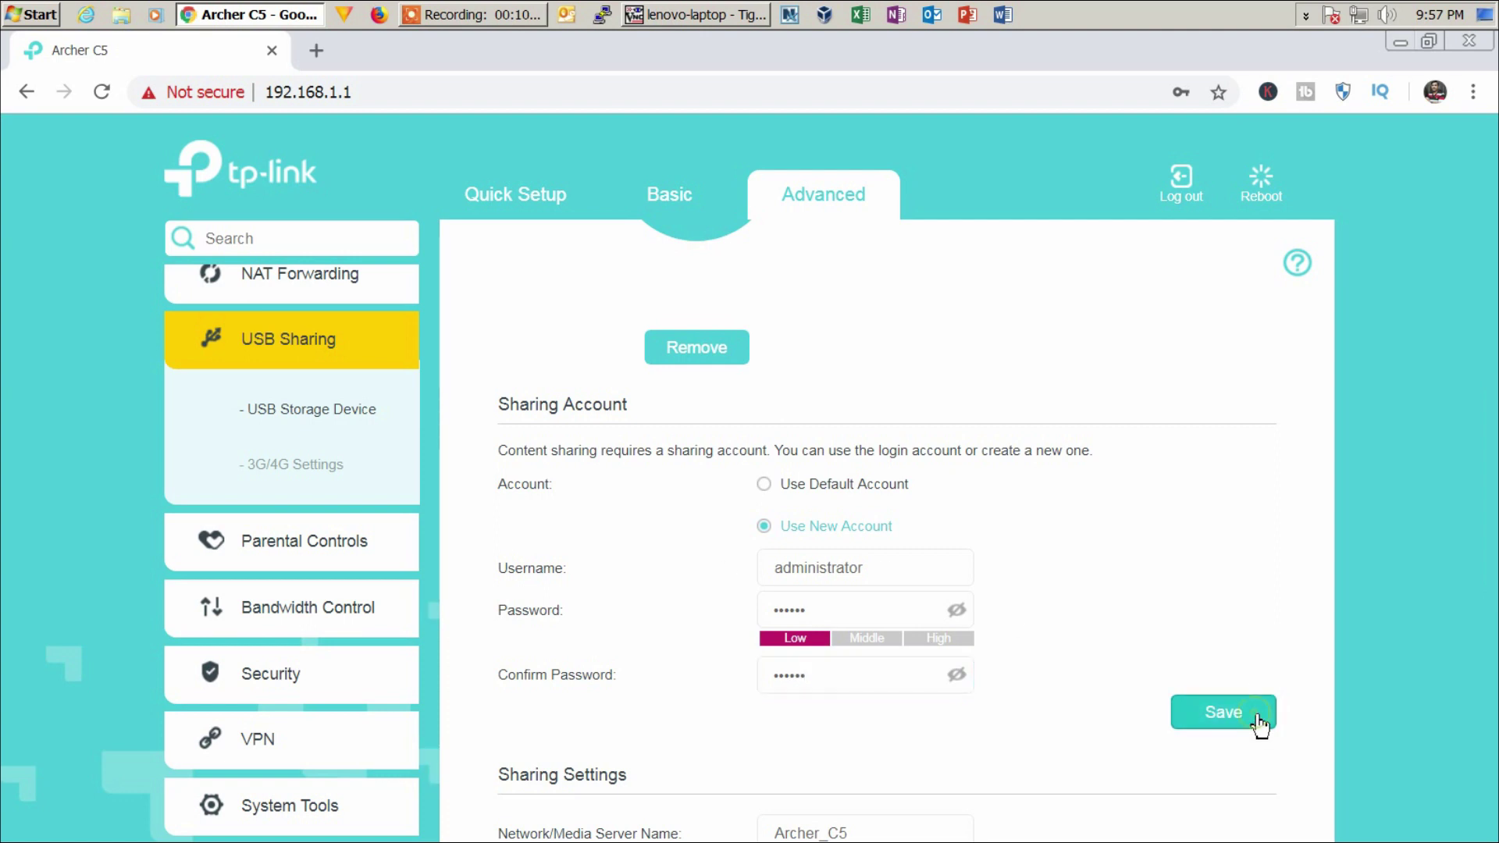
pyautogui.scroll(-7, 1260, 725)
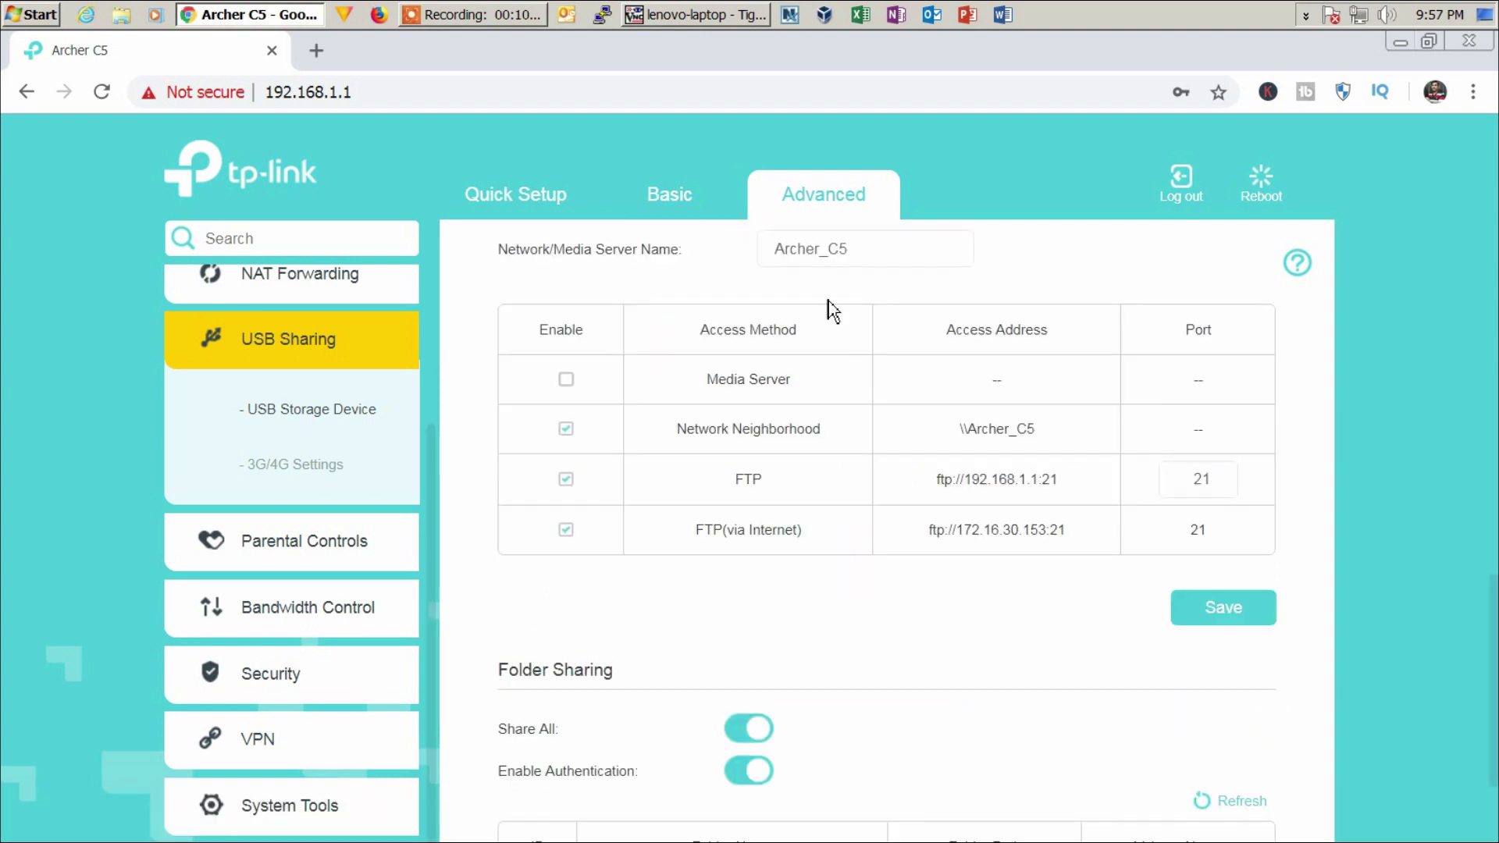
pyautogui.click(706, 14)
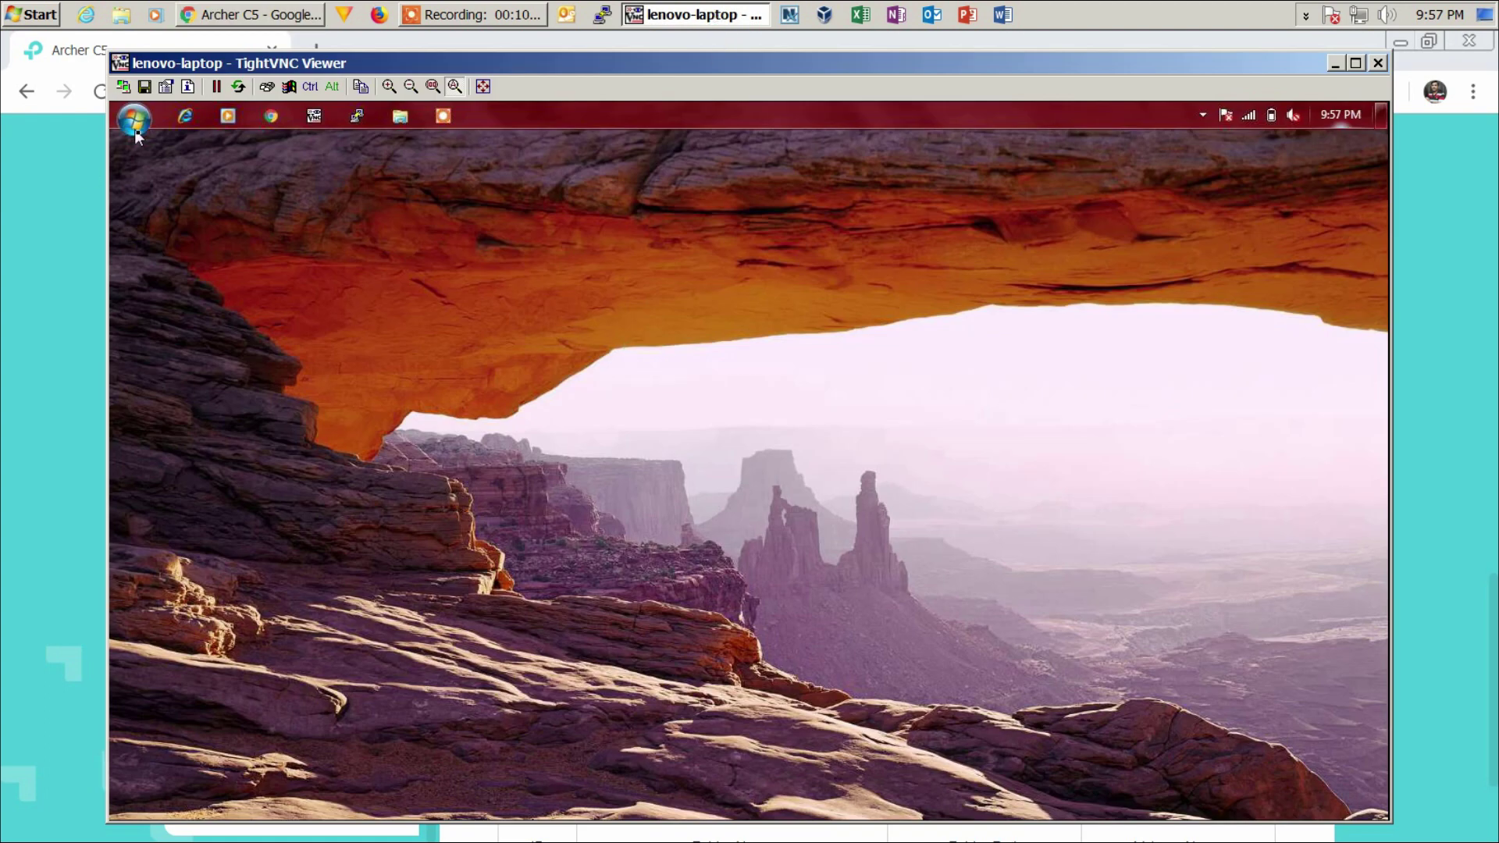
# - On the remote laptop, browse Network to ARCHER_C5 and open the volume(sda1) share
pyautogui.click(411, 120)
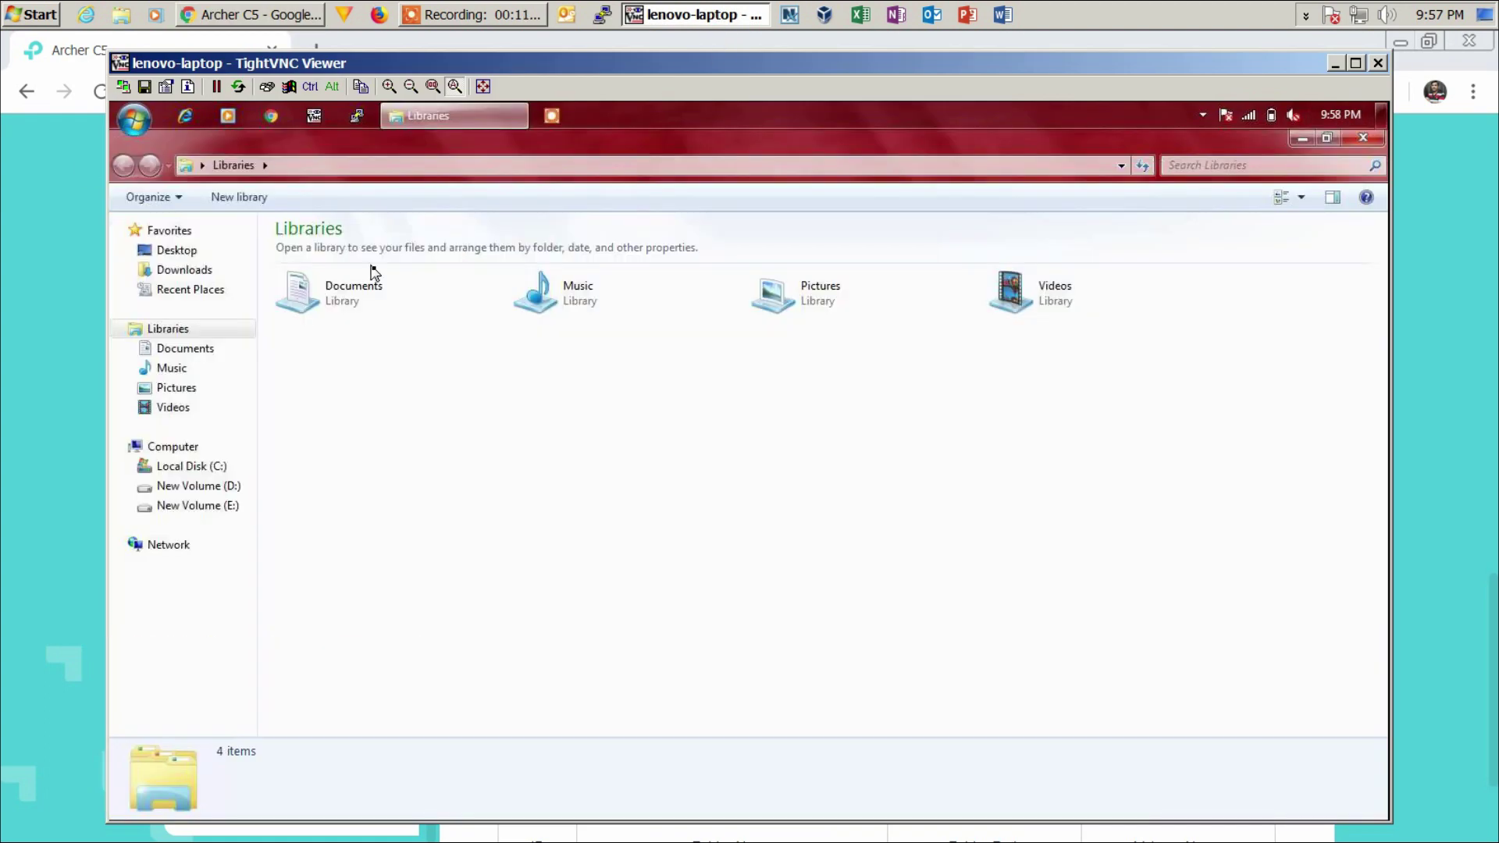
pyautogui.click(186, 552)
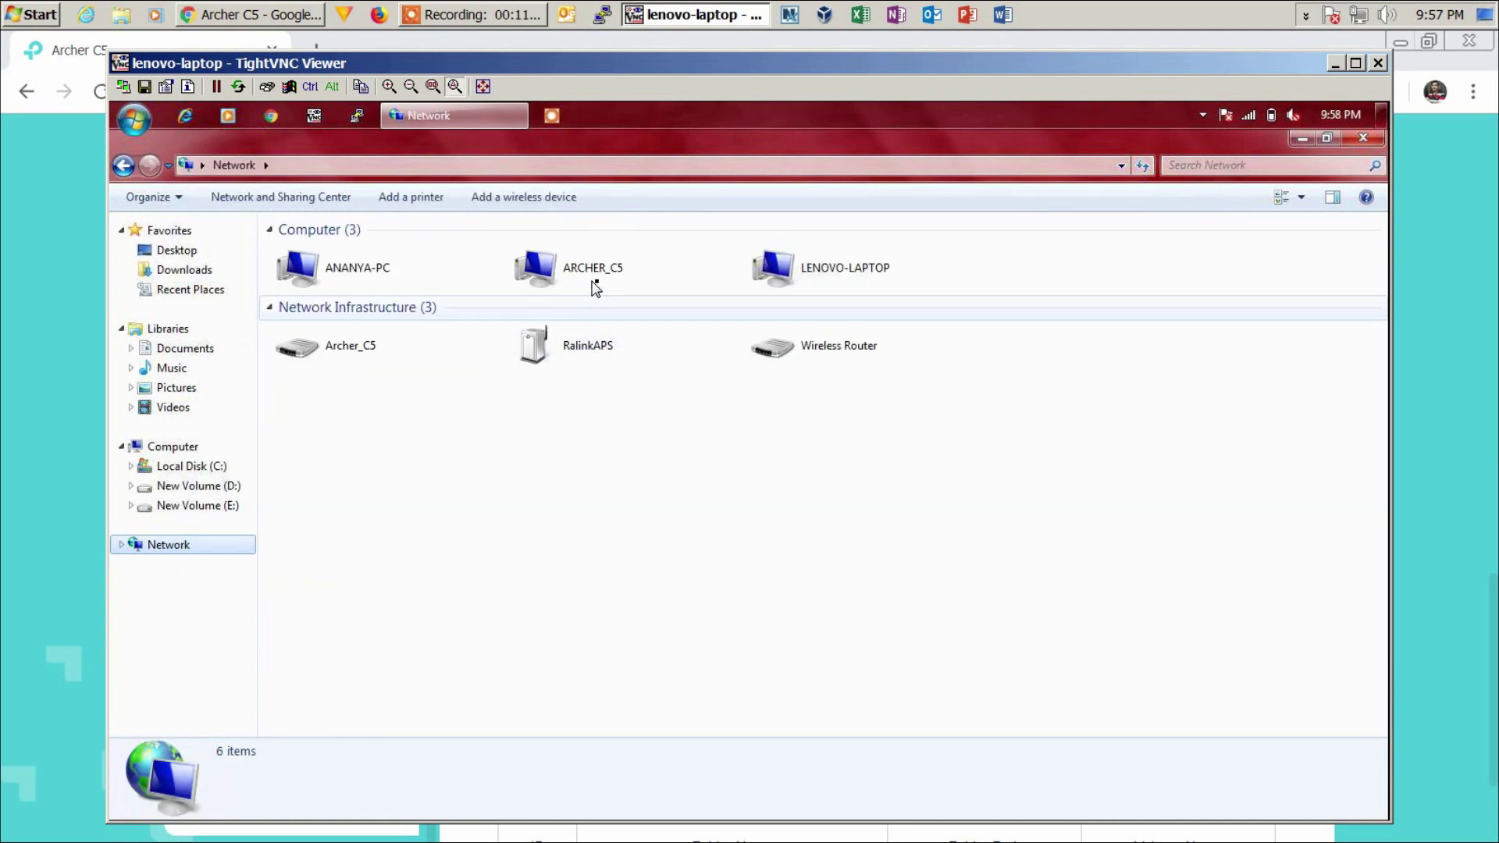
pyautogui.doubleClick(597, 278)
pyautogui.doubleClick(333, 249)
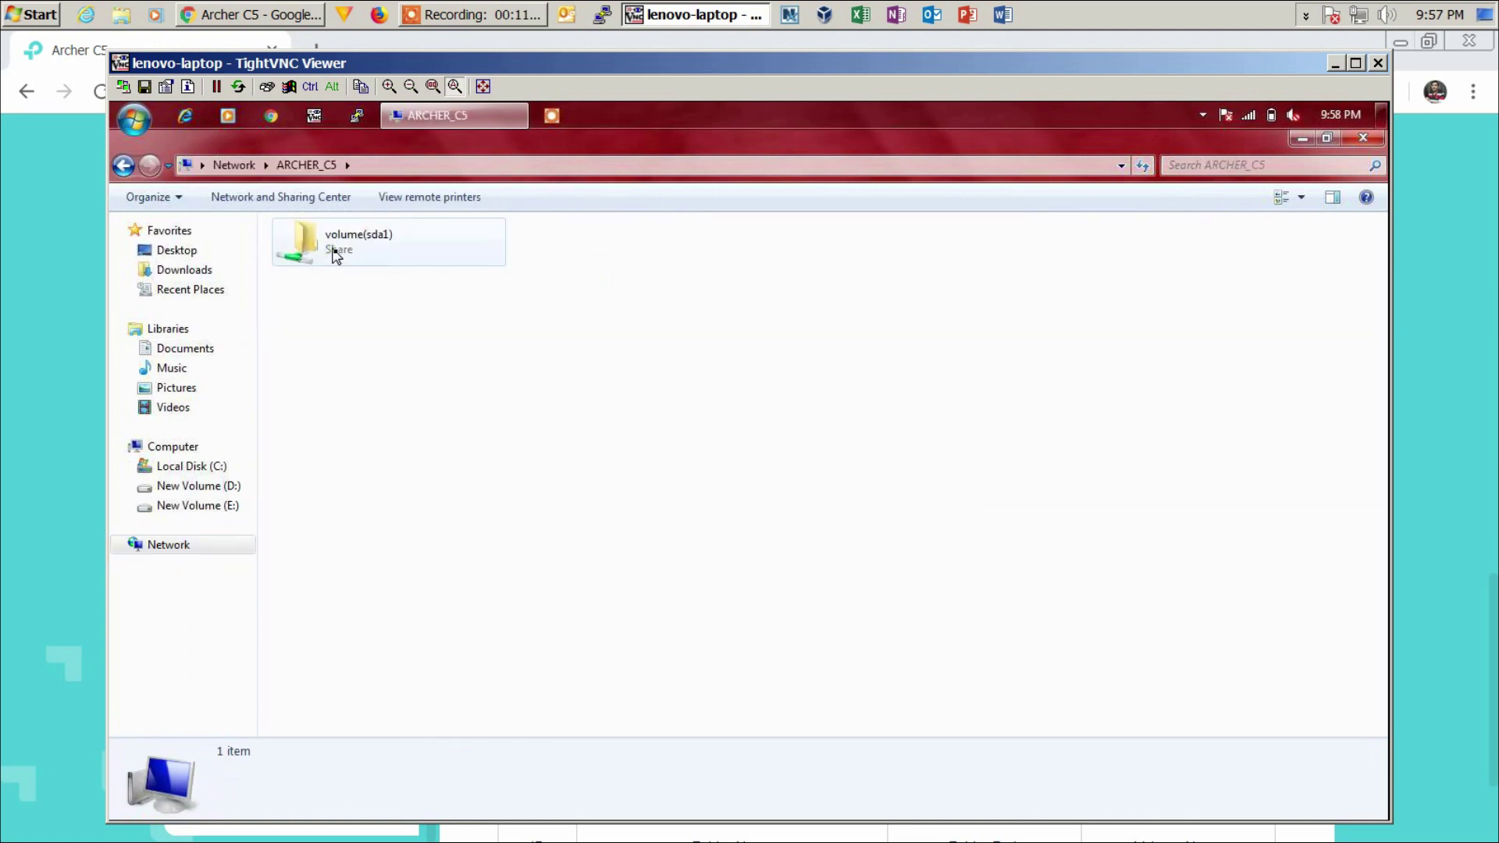
# - Sign in as administrator with the new password, then return to the router's USB sharing page
pyautogui.click(666, 471)
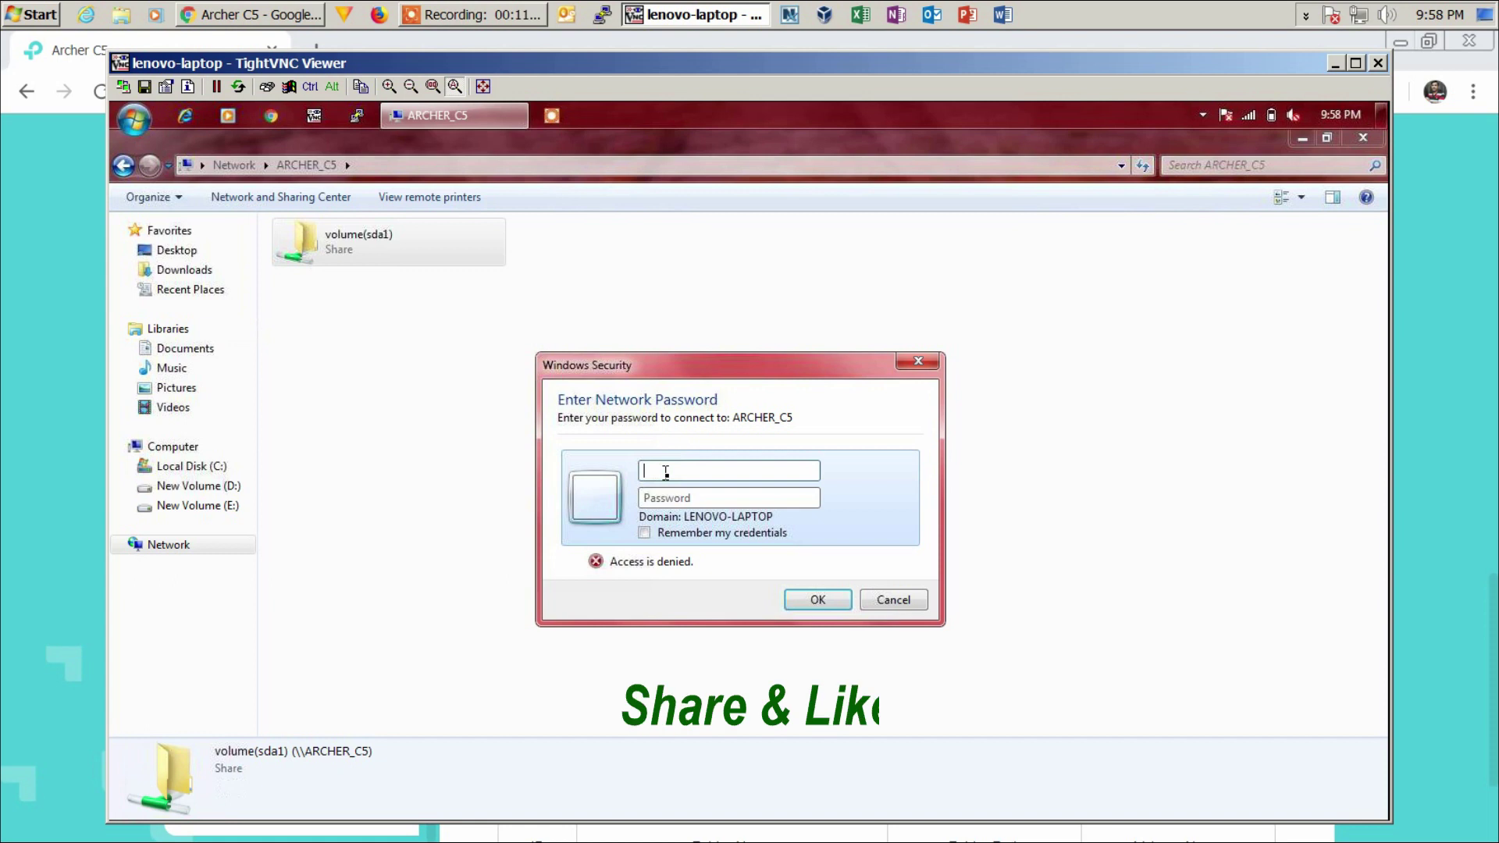
pyautogui.write('admi')
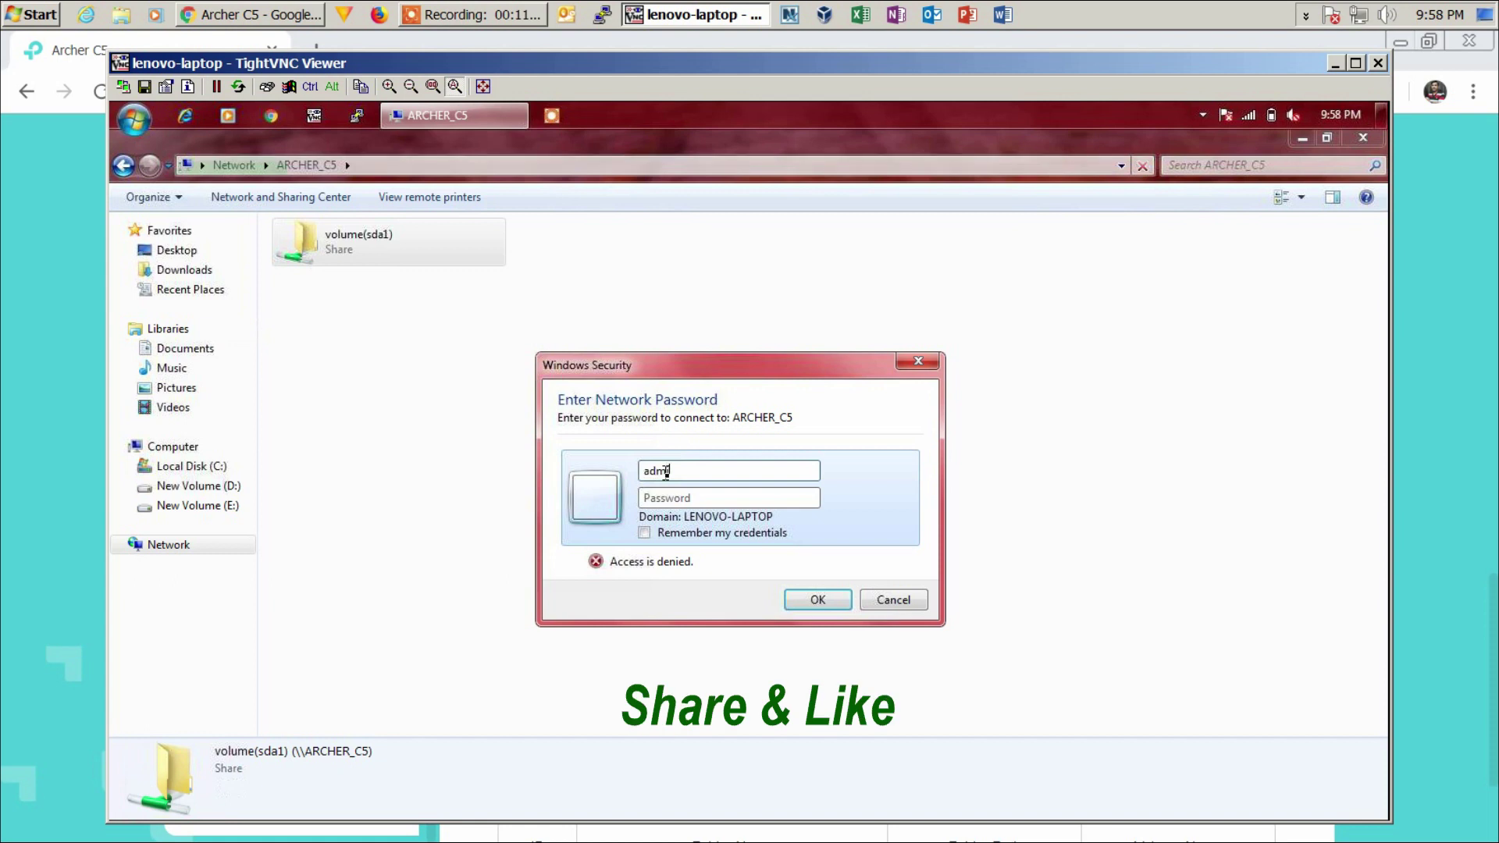
pyautogui.write('nistrator')
pyautogui.press('Tab')
pyautogui.write('********')
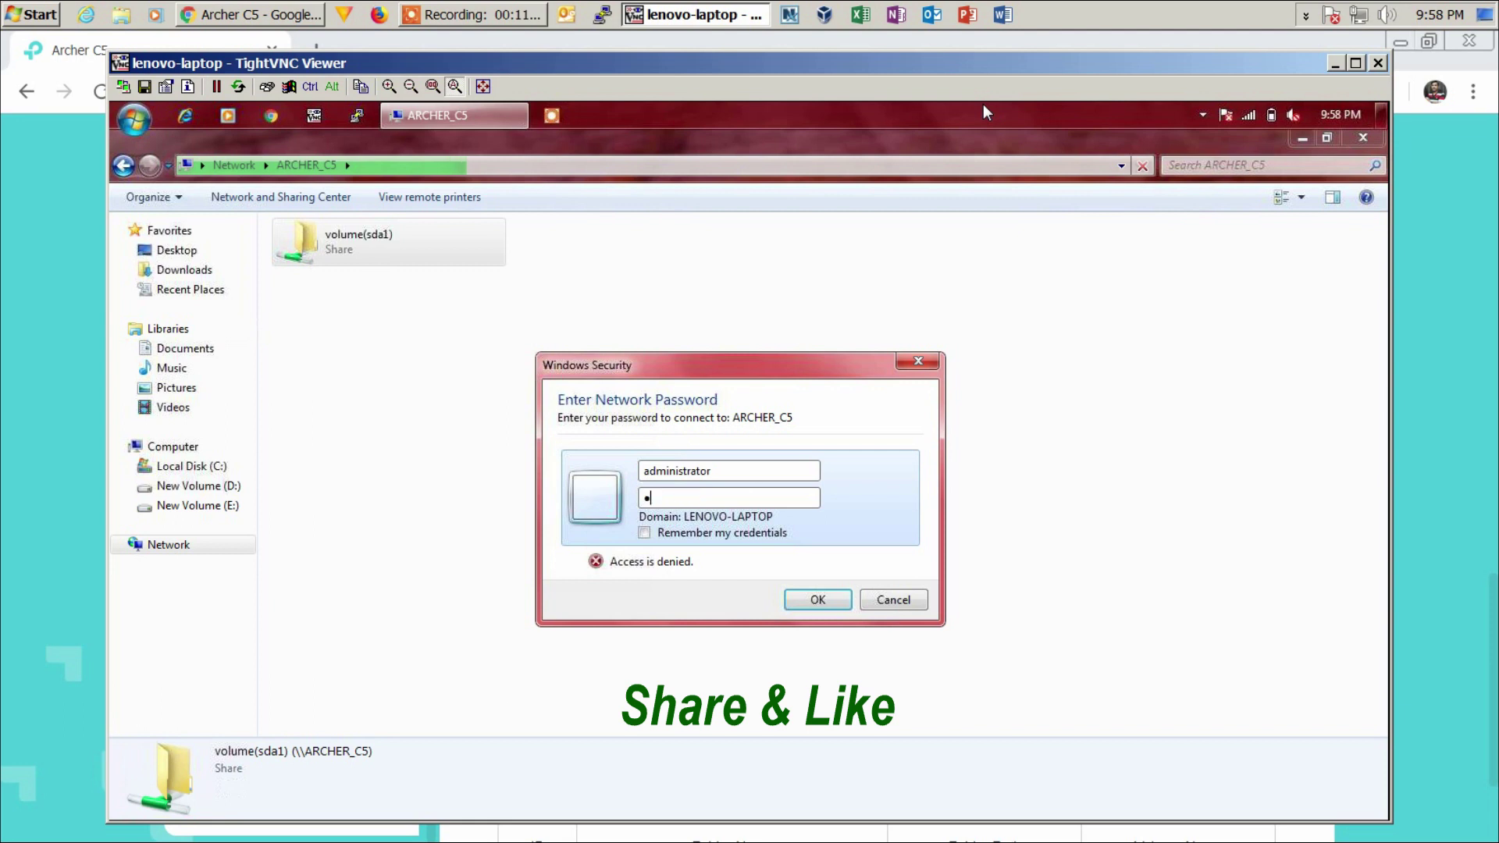
pyautogui.press('Return')
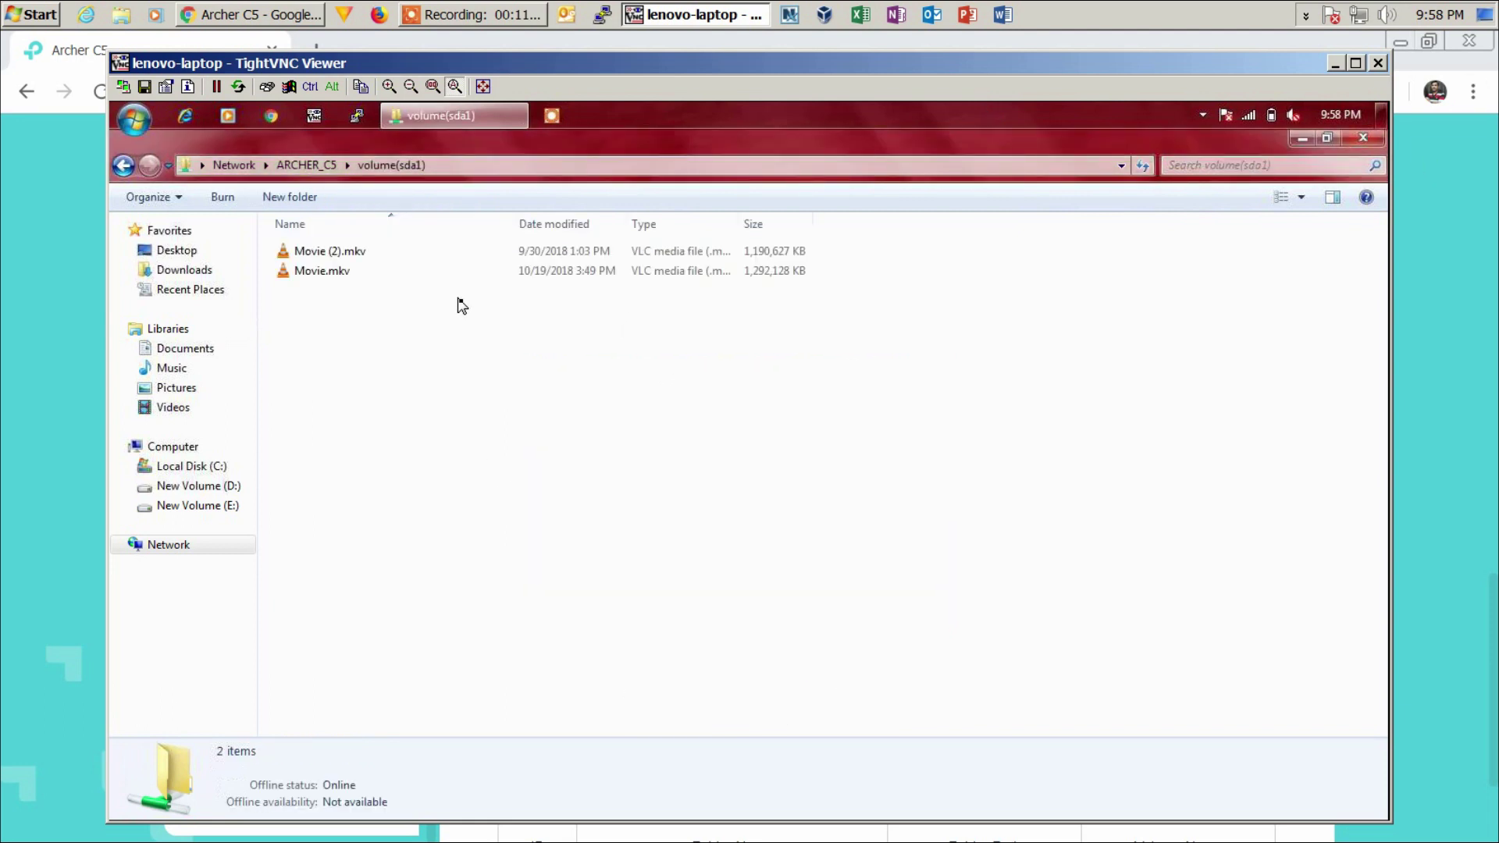
pyautogui.click(275, 16)
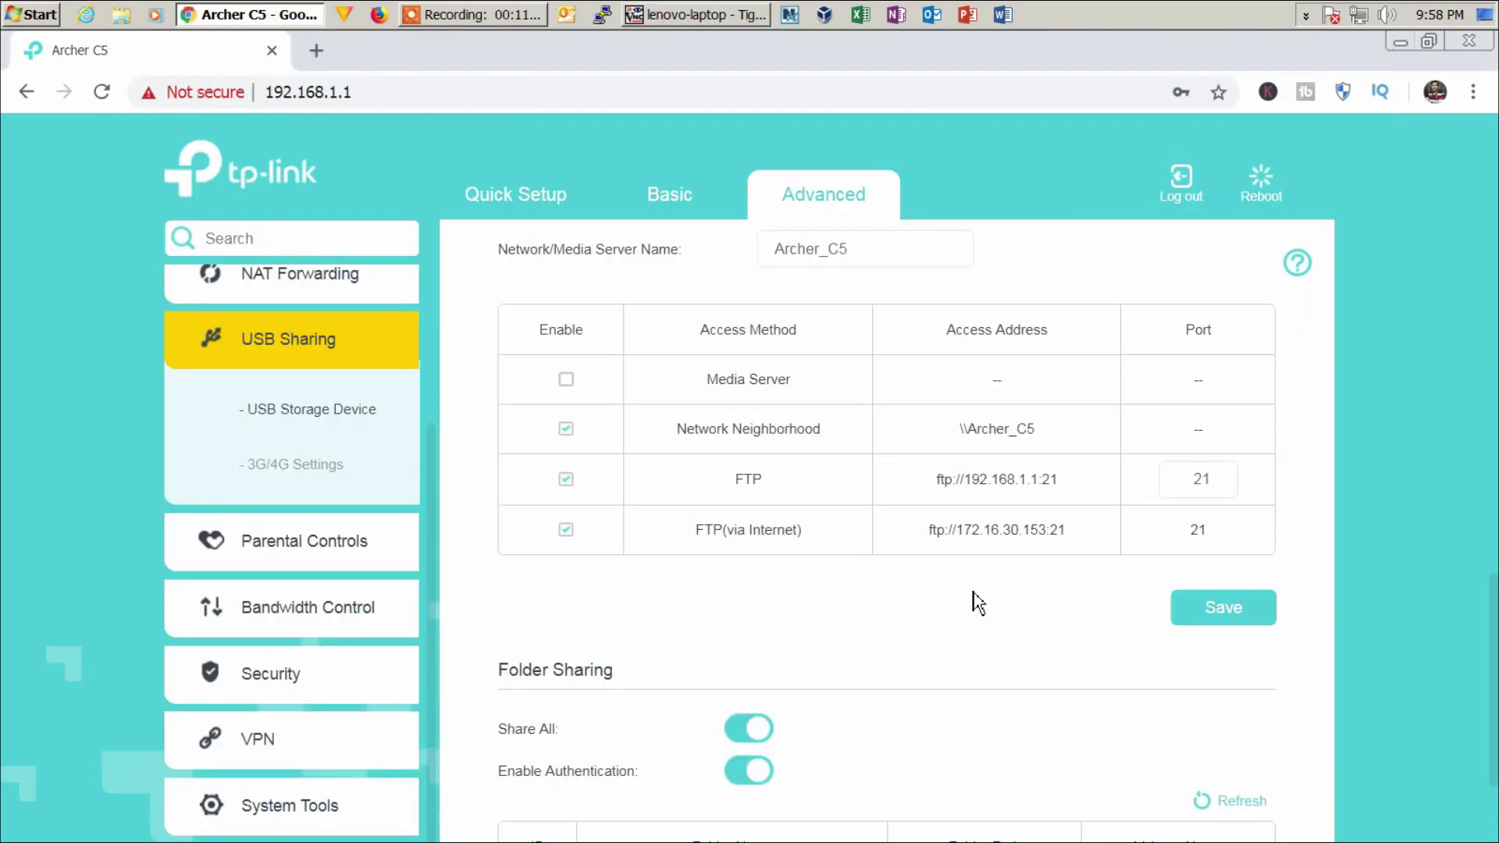
pyautogui.scroll(5, 975, 601)
# - Select the \\ARCHER_C5 share address in Sharing Settings
pyautogui.scroll(1, 977, 603)
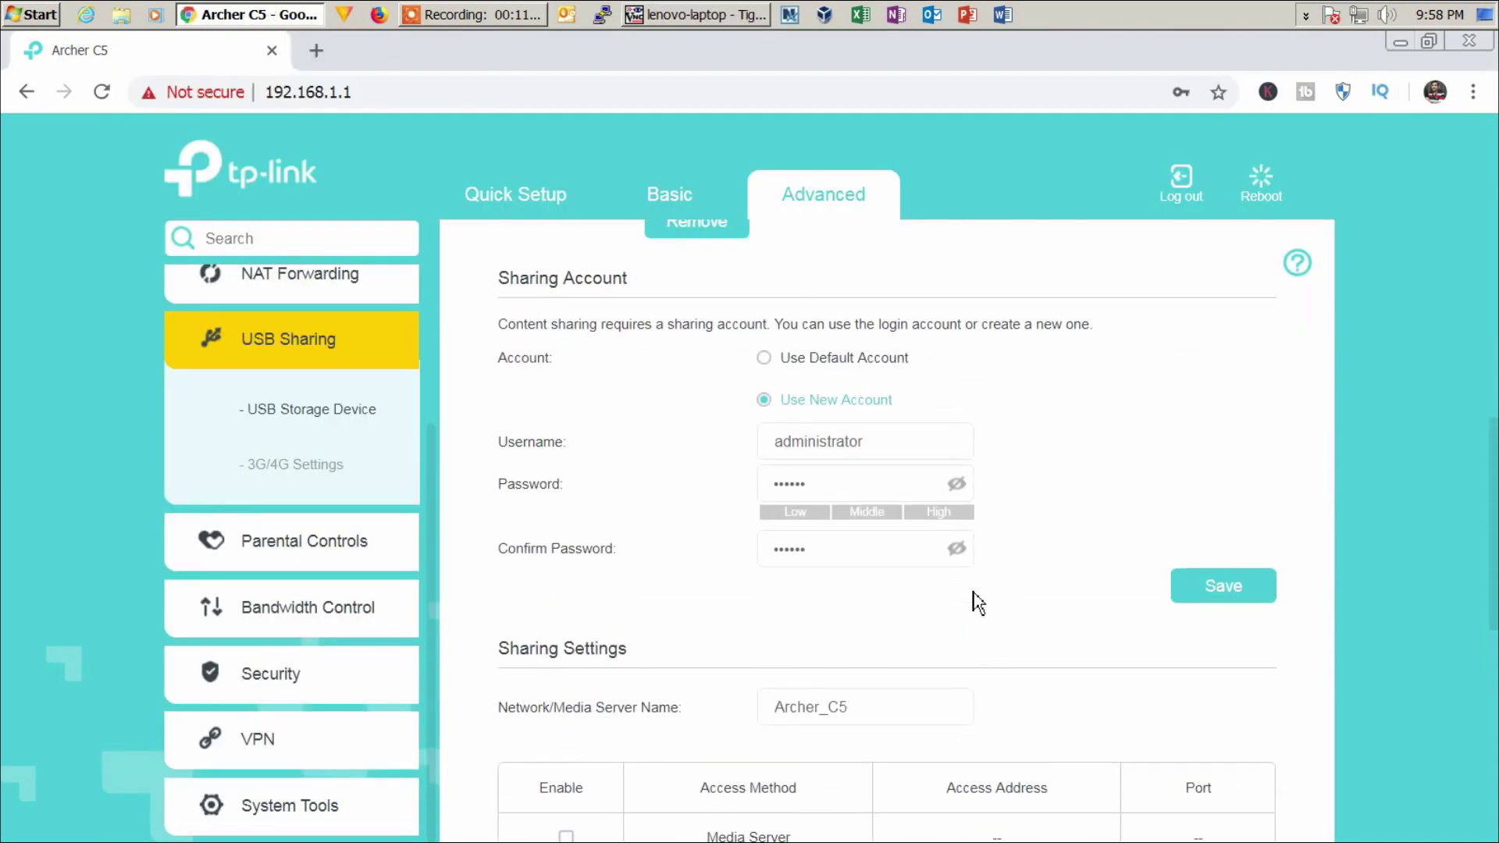
pyautogui.scroll(-4, 977, 602)
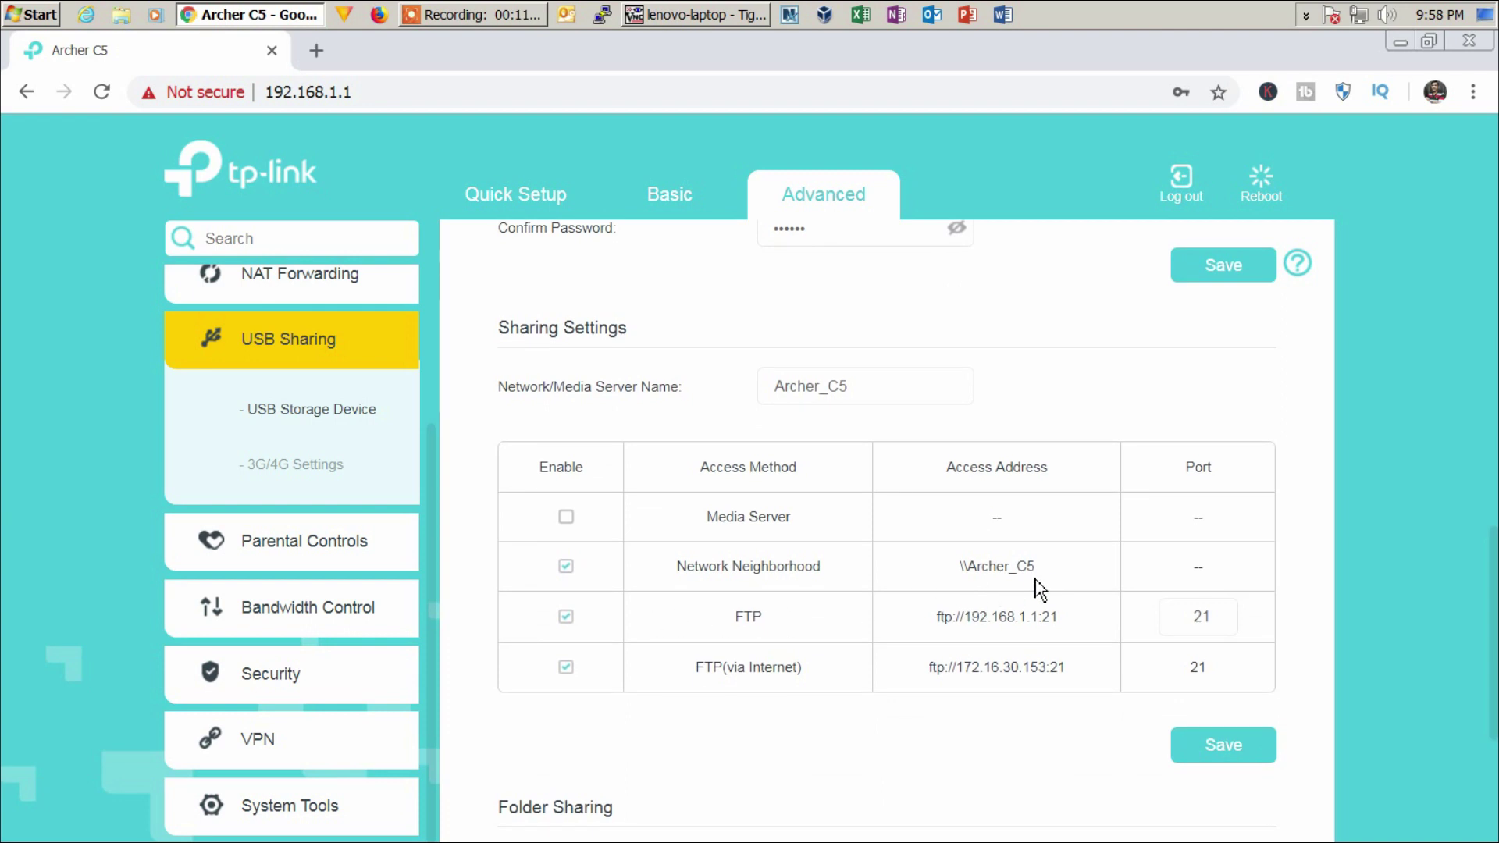
pyautogui.moveTo(1047, 577); pyautogui.dragTo(959, 575)
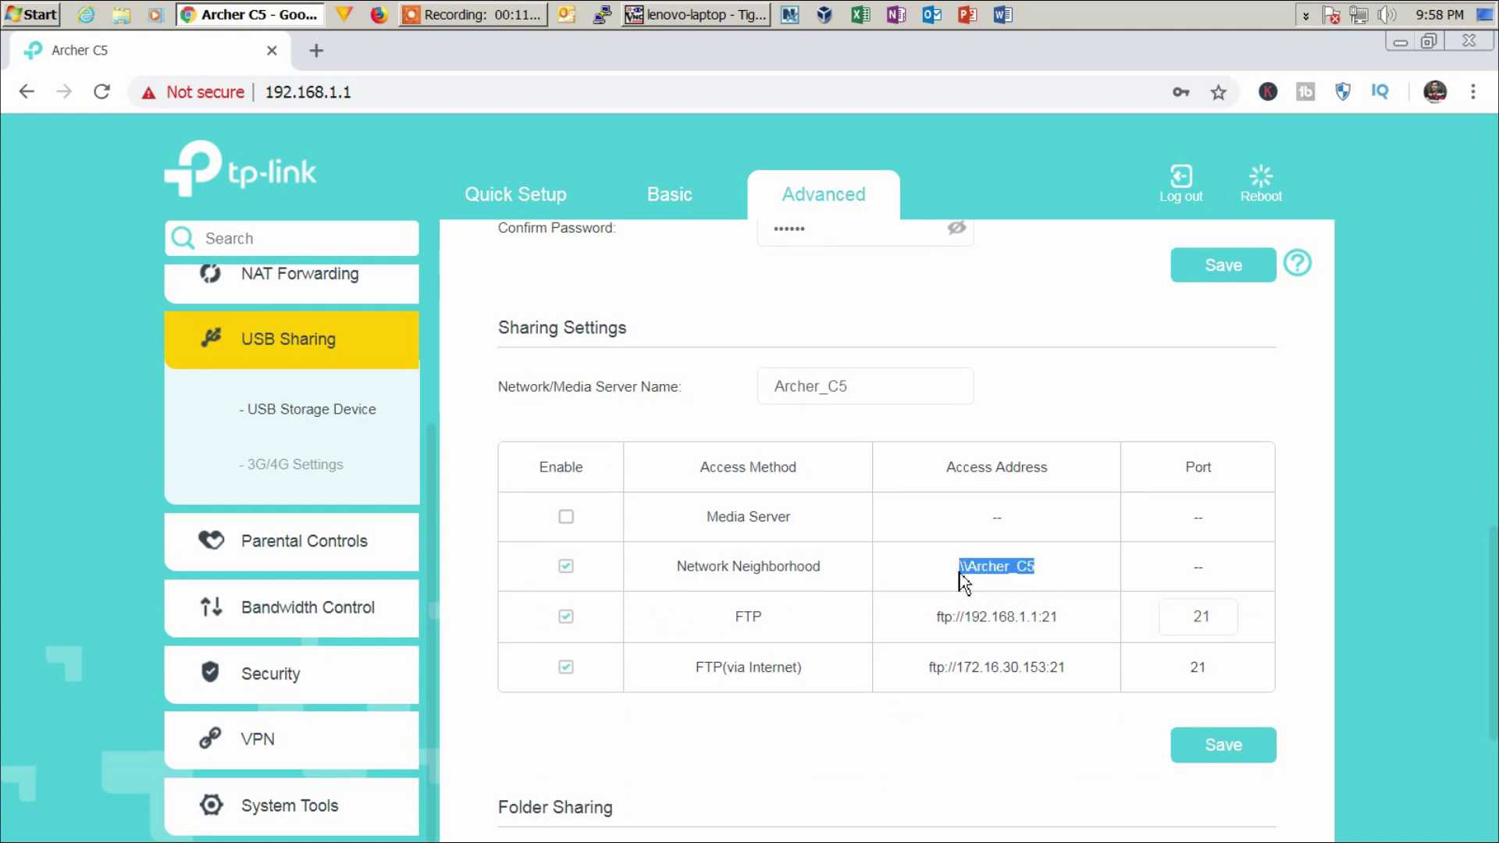
pyautogui.scroll(1, 968, 584)
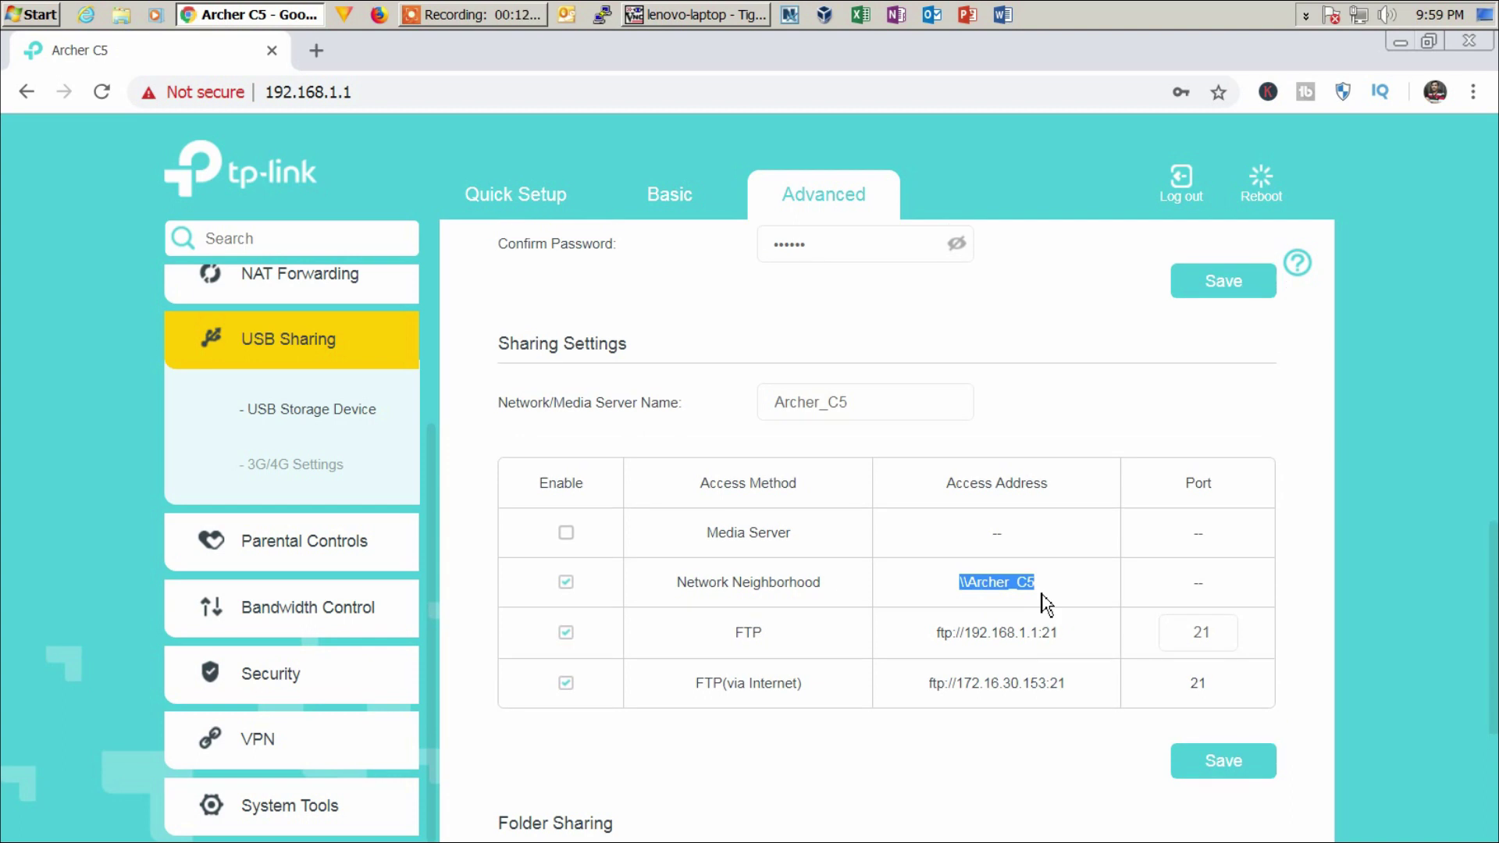
# - Select the LAN FTP address ftp://192.168.1.1:21, then focus the remote laptop's Explorer address bar
pyautogui.moveTo(1061, 636); pyautogui.dragTo(931, 639)
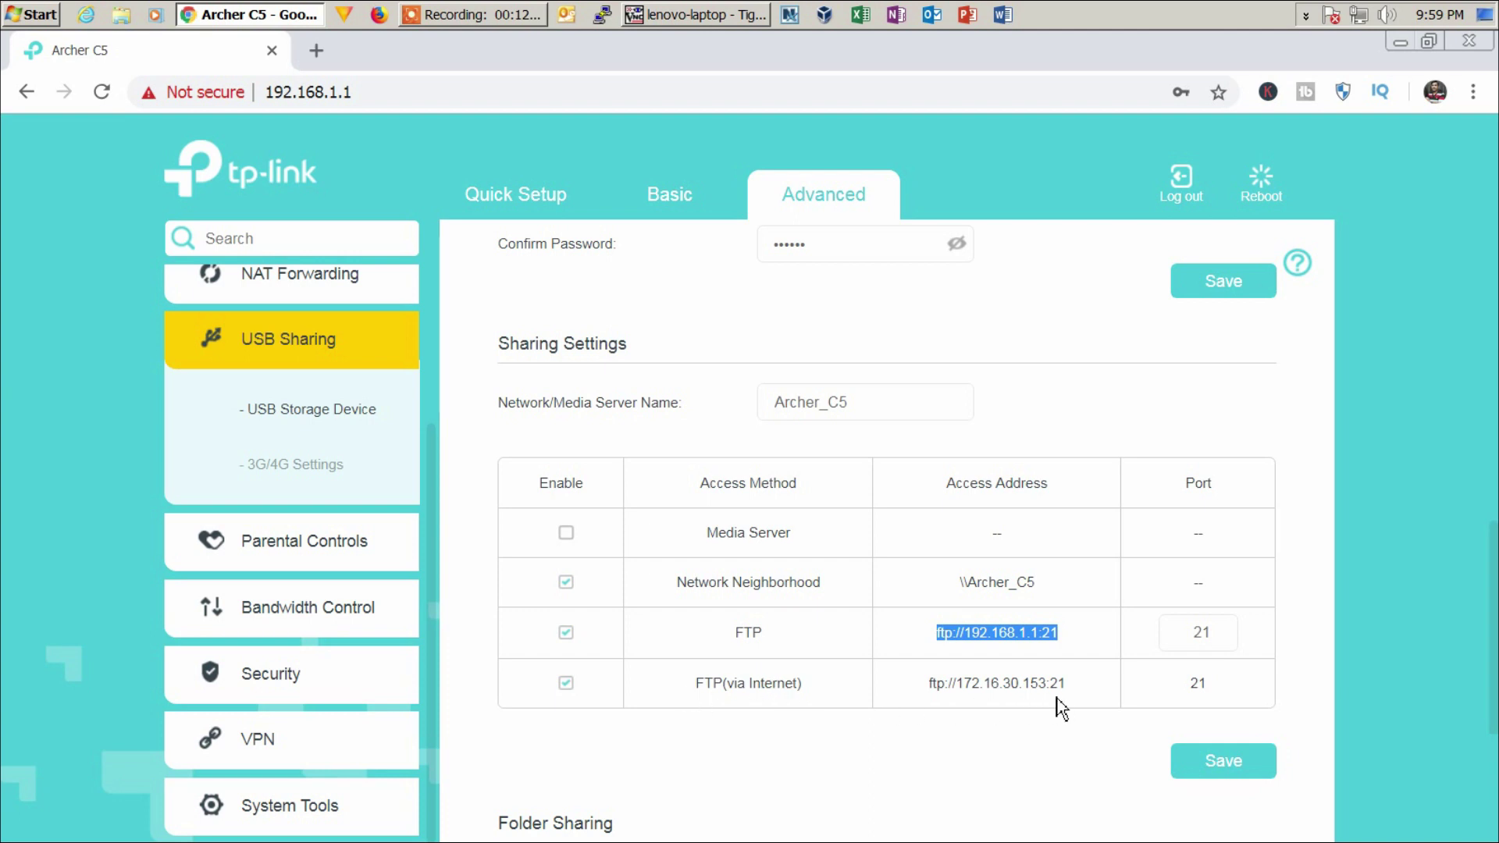
pyautogui.moveTo(1070, 687); pyautogui.dragTo(929, 693)
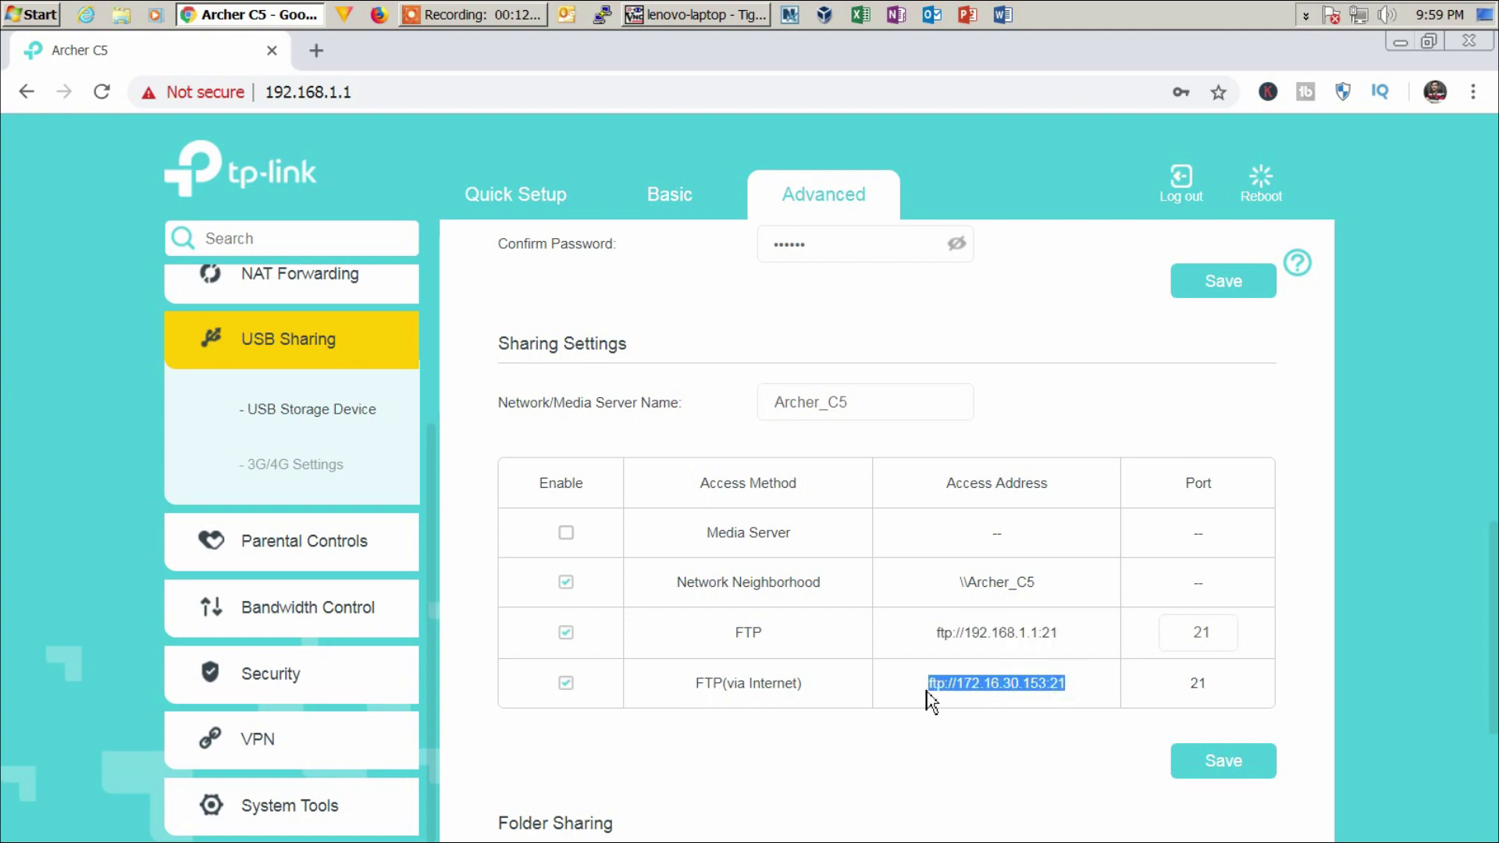
pyautogui.click(1016, 693)
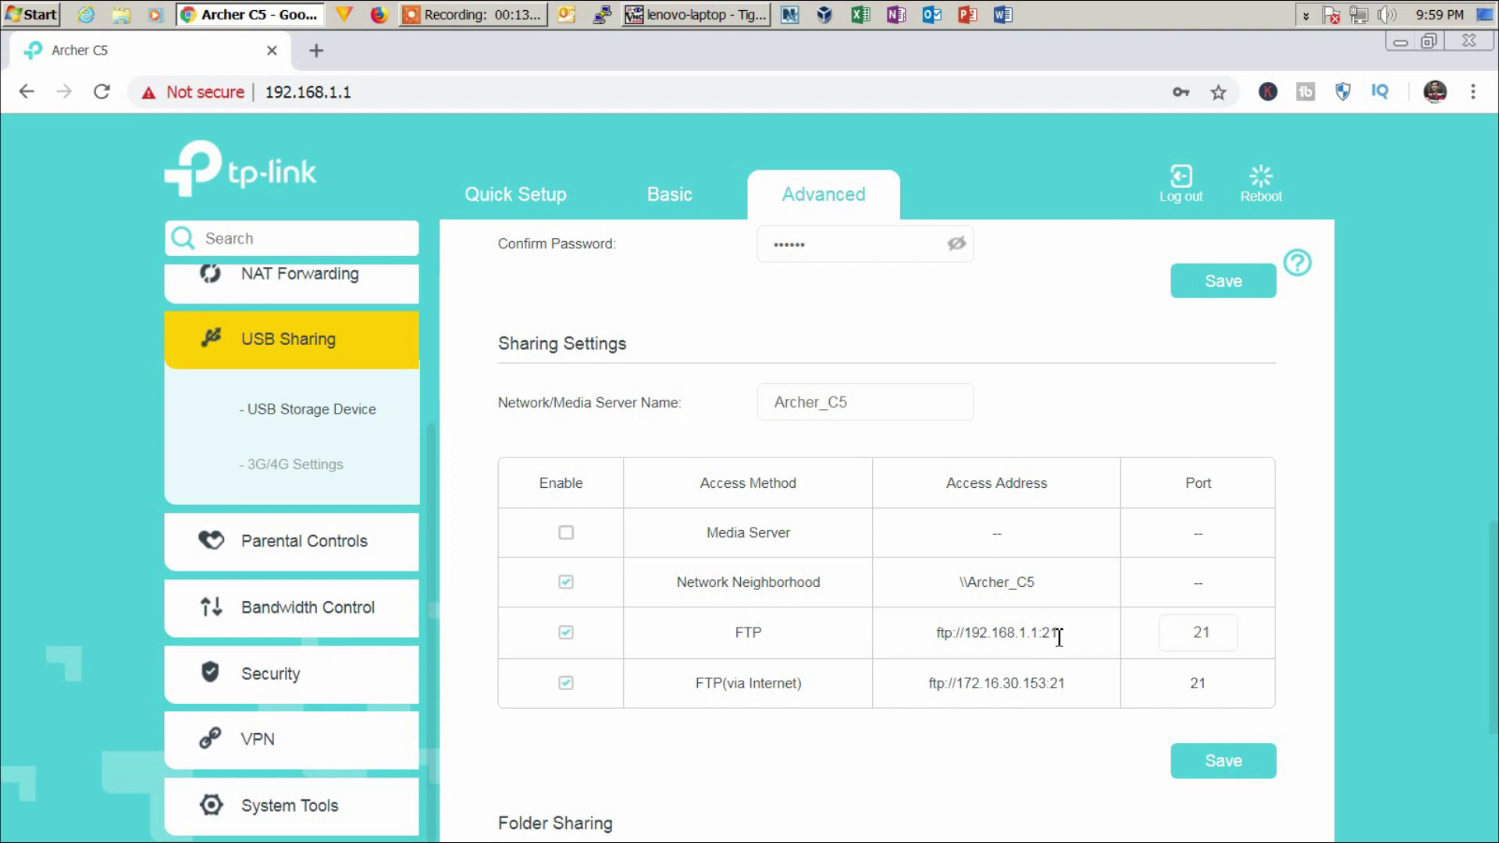
pyautogui.moveTo(1058, 633); pyautogui.dragTo(935, 647)
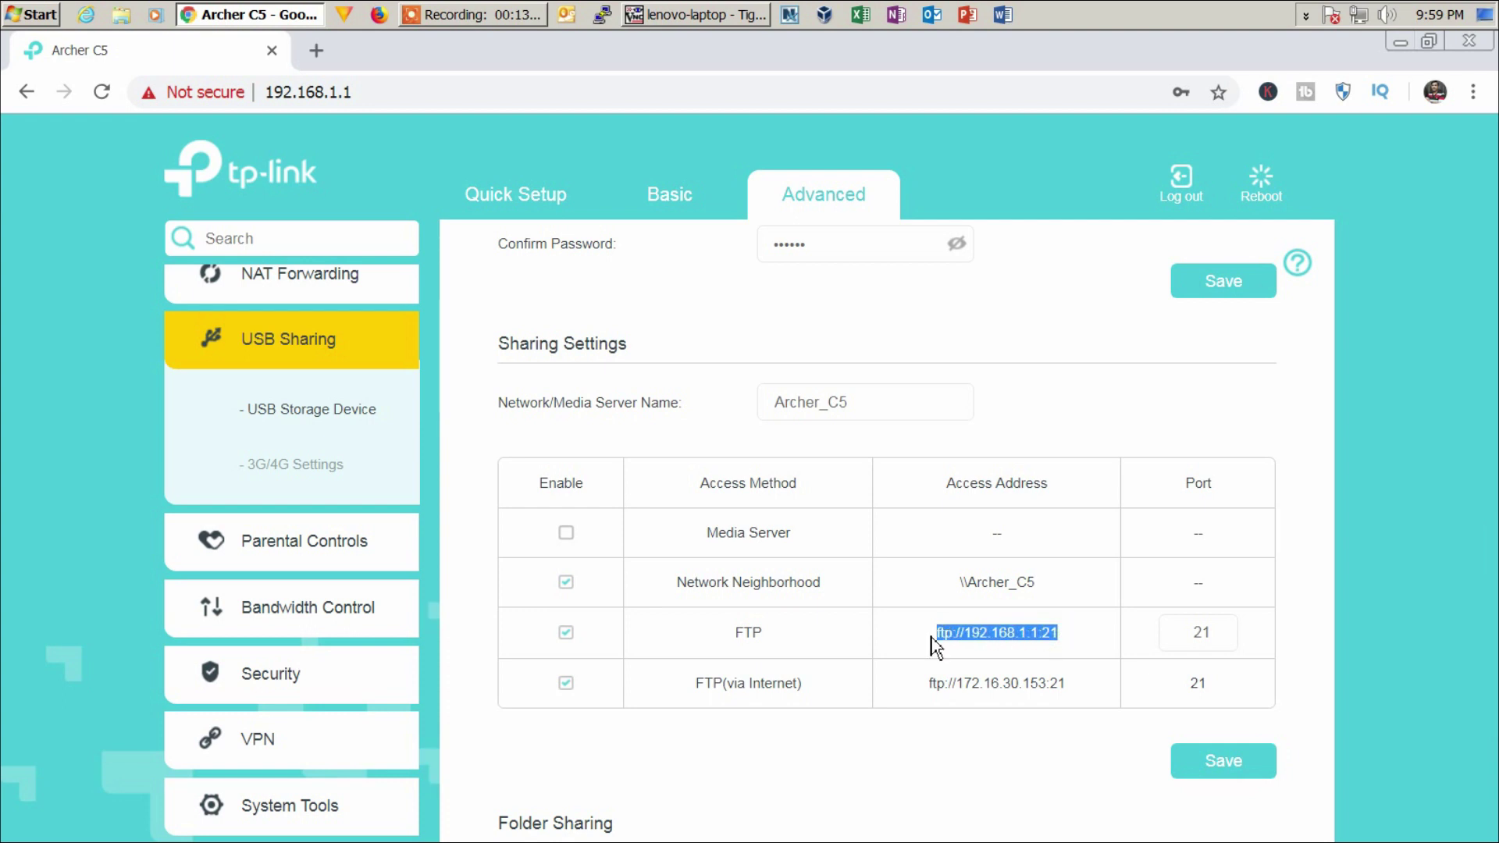
pyautogui.click(685, 15)
pyautogui.click(472, 164)
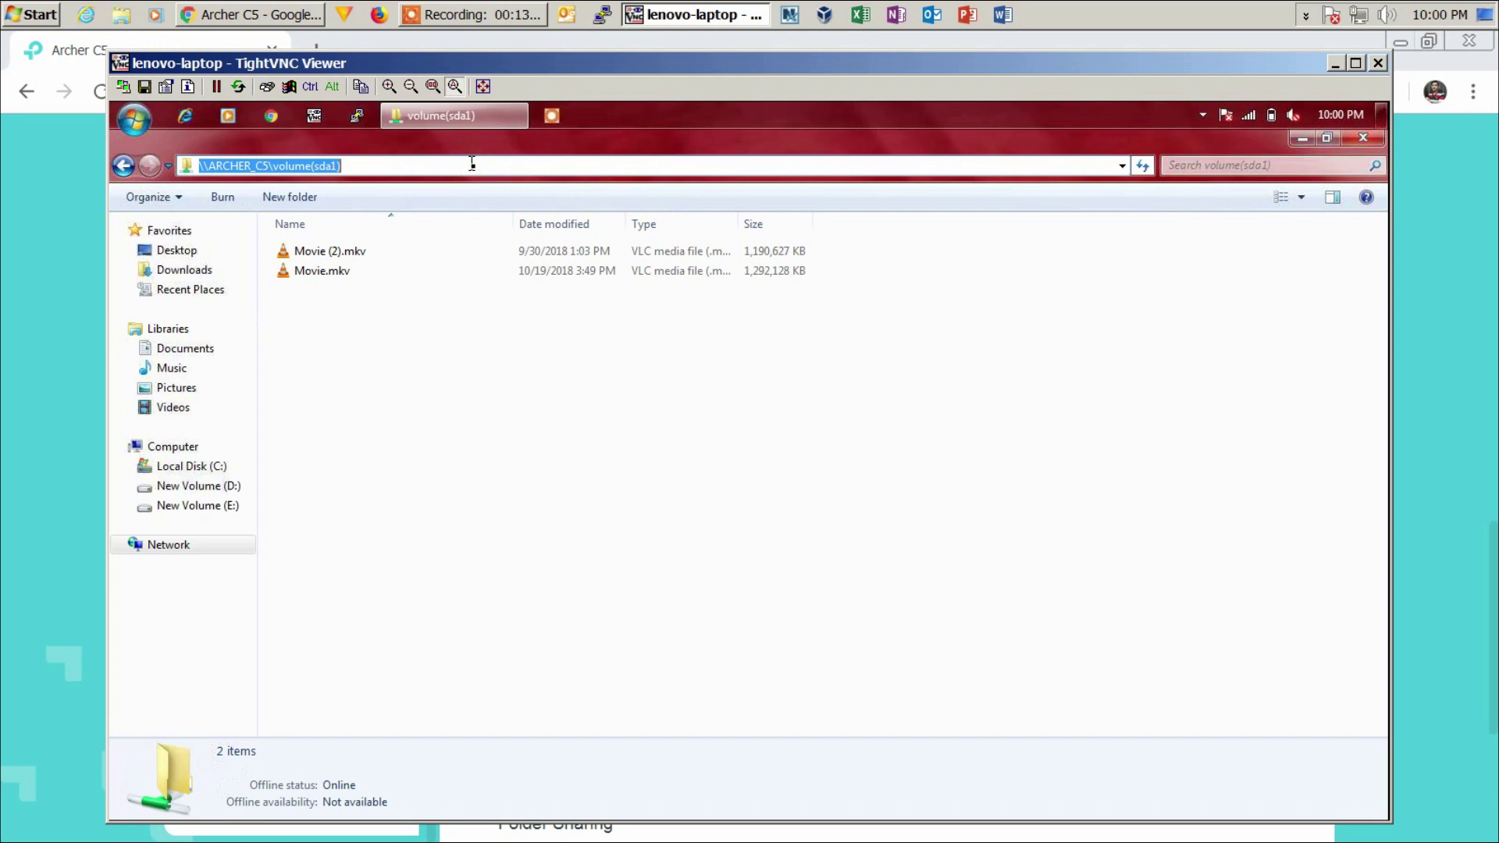
# - Log into ftp://192.168.1.1 with the sharing account's user name and password
pyautogui.write('ftp')
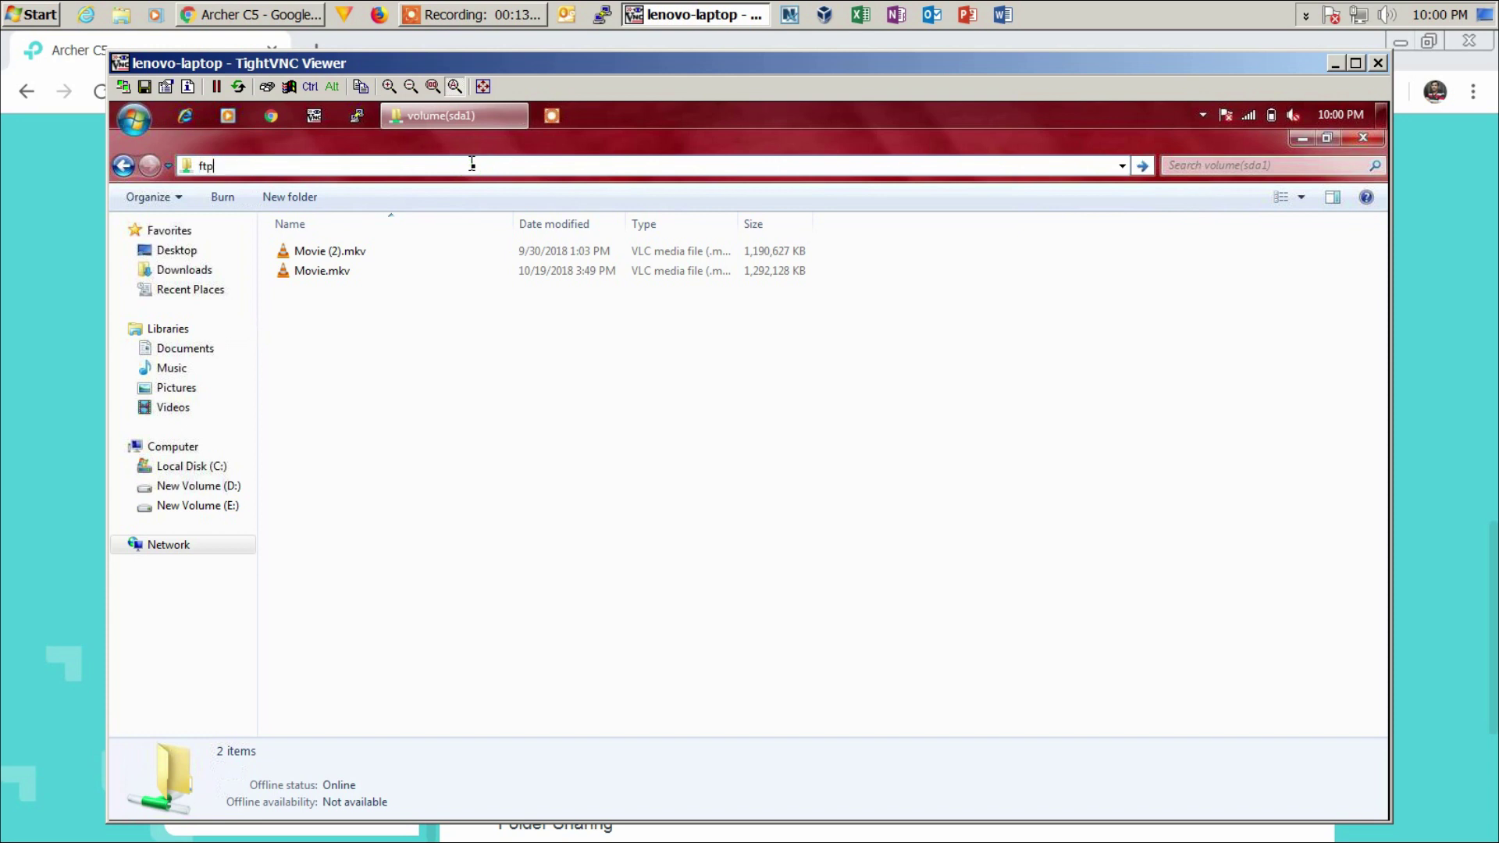
pyautogui.write('://192.168.1.1')
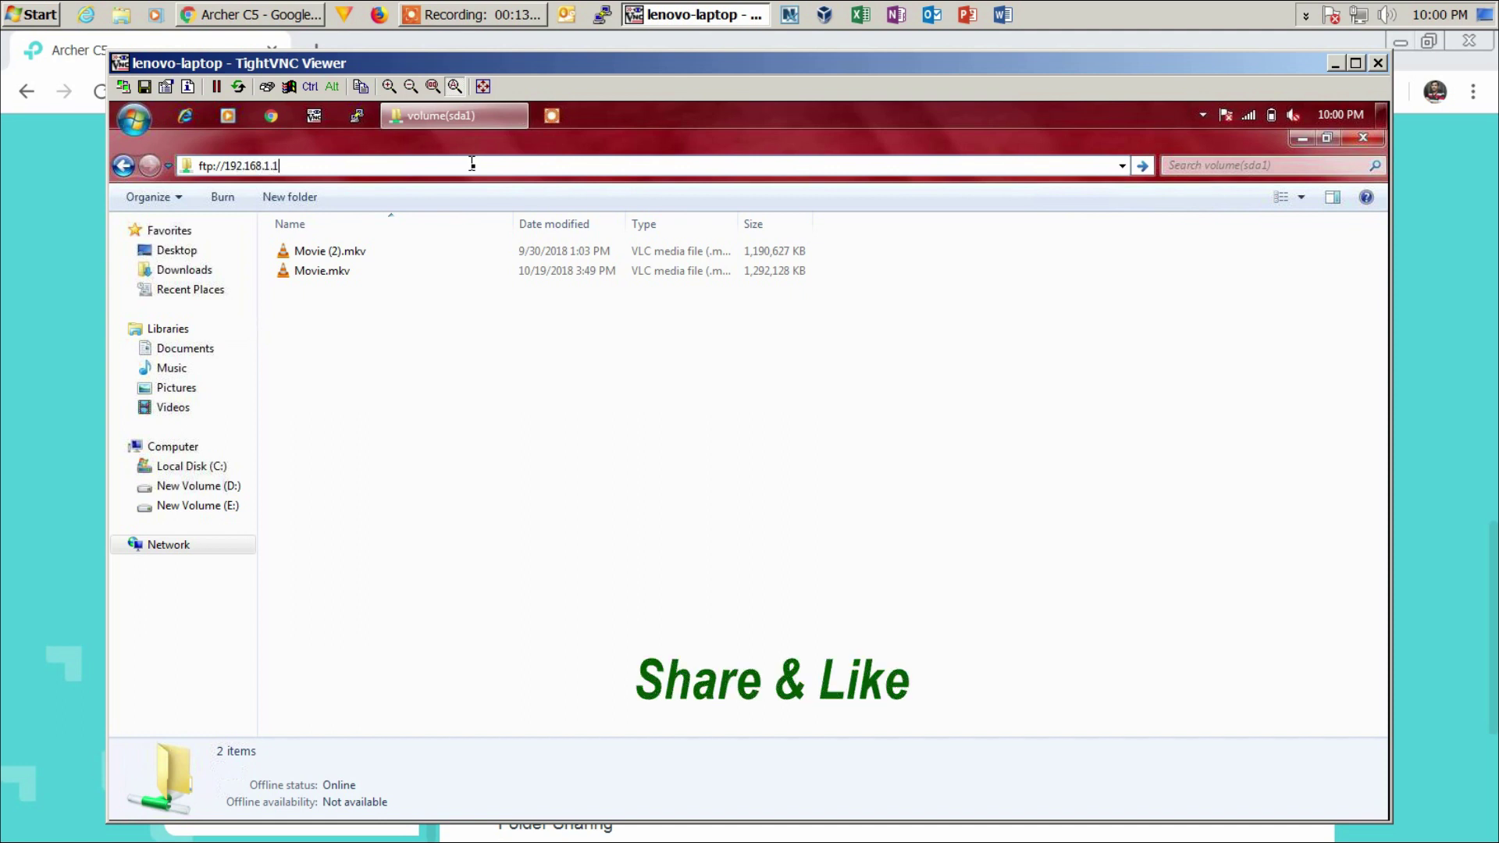
pyautogui.press('Return')
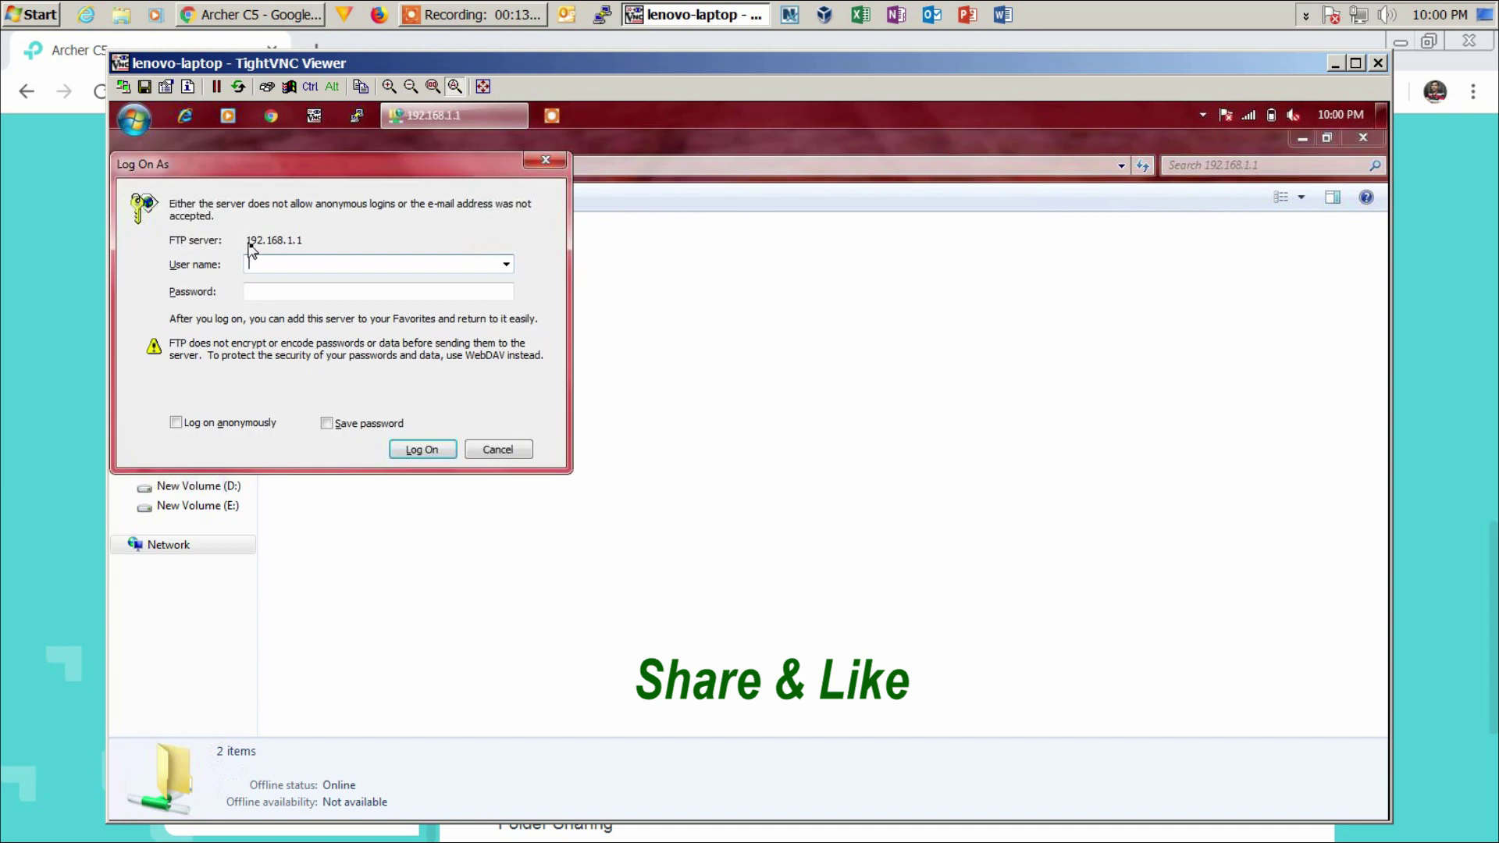
pyautogui.write('administra')
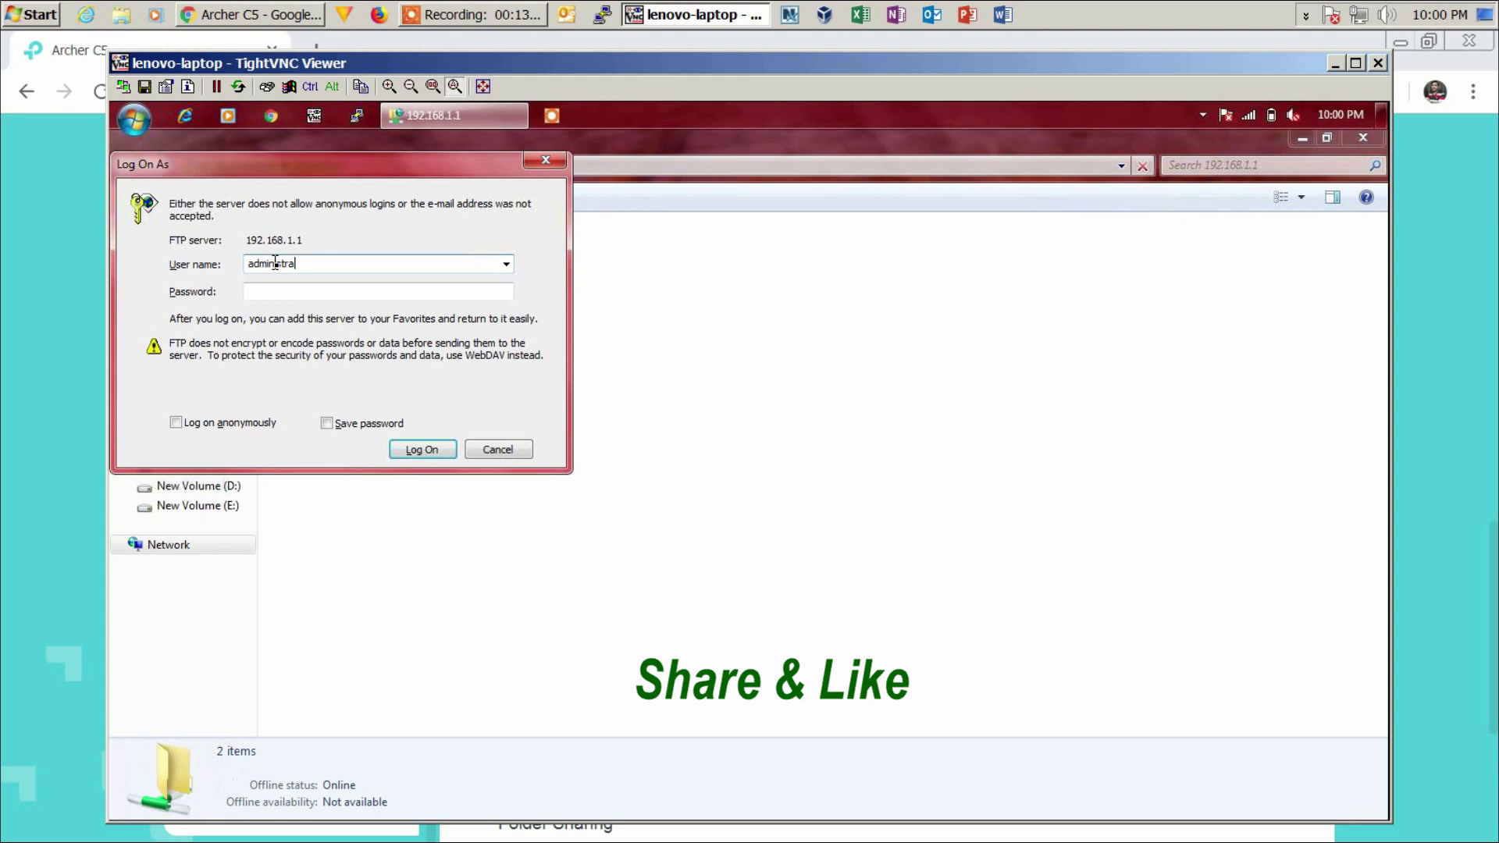
pyautogui.write('tor')
pyautogui.press('Tab')
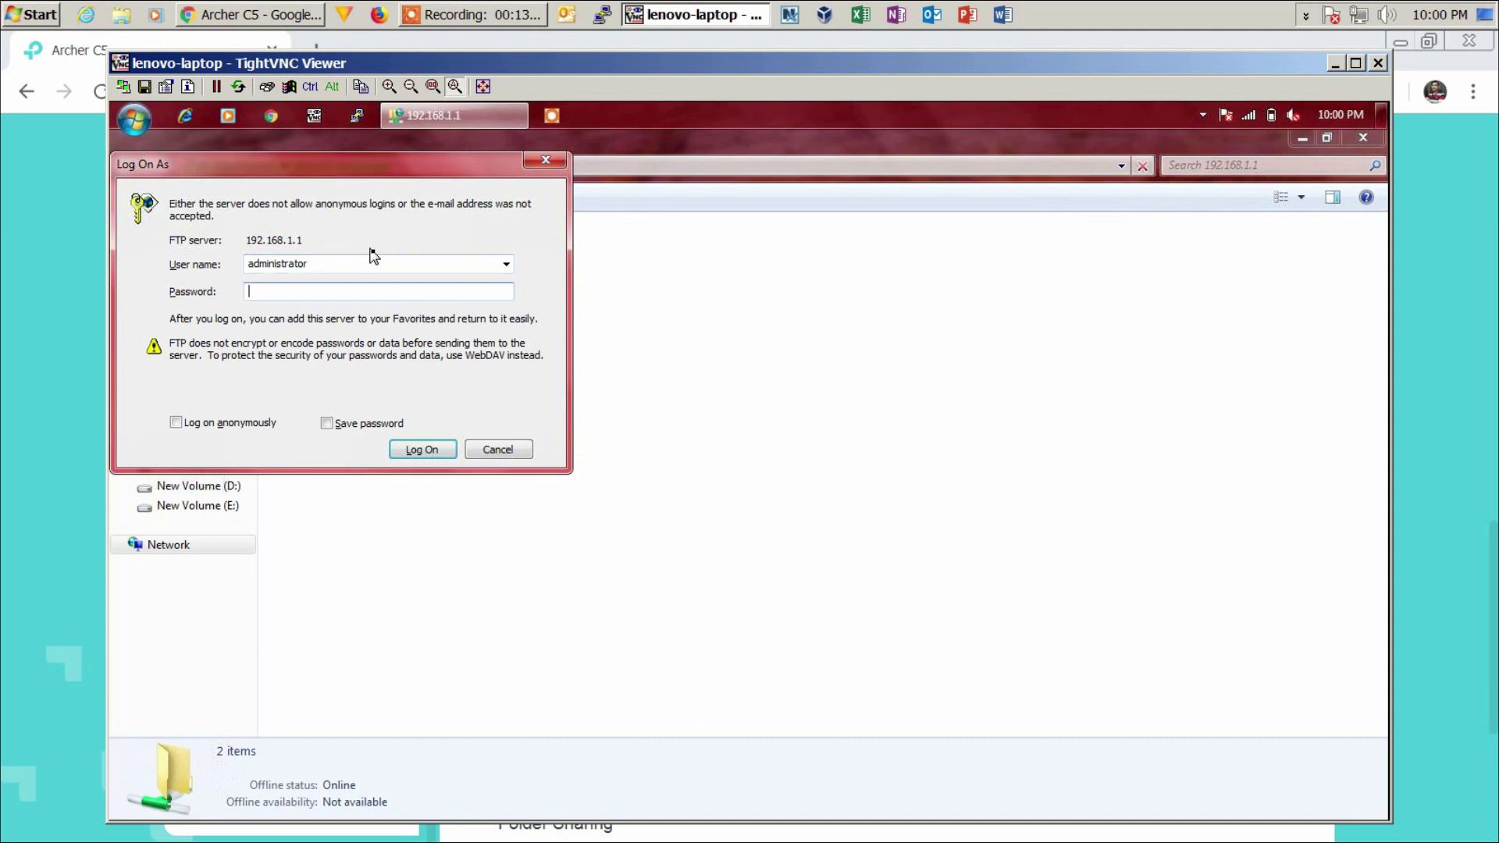
pyautogui.write('admin')
pyautogui.press('Return')
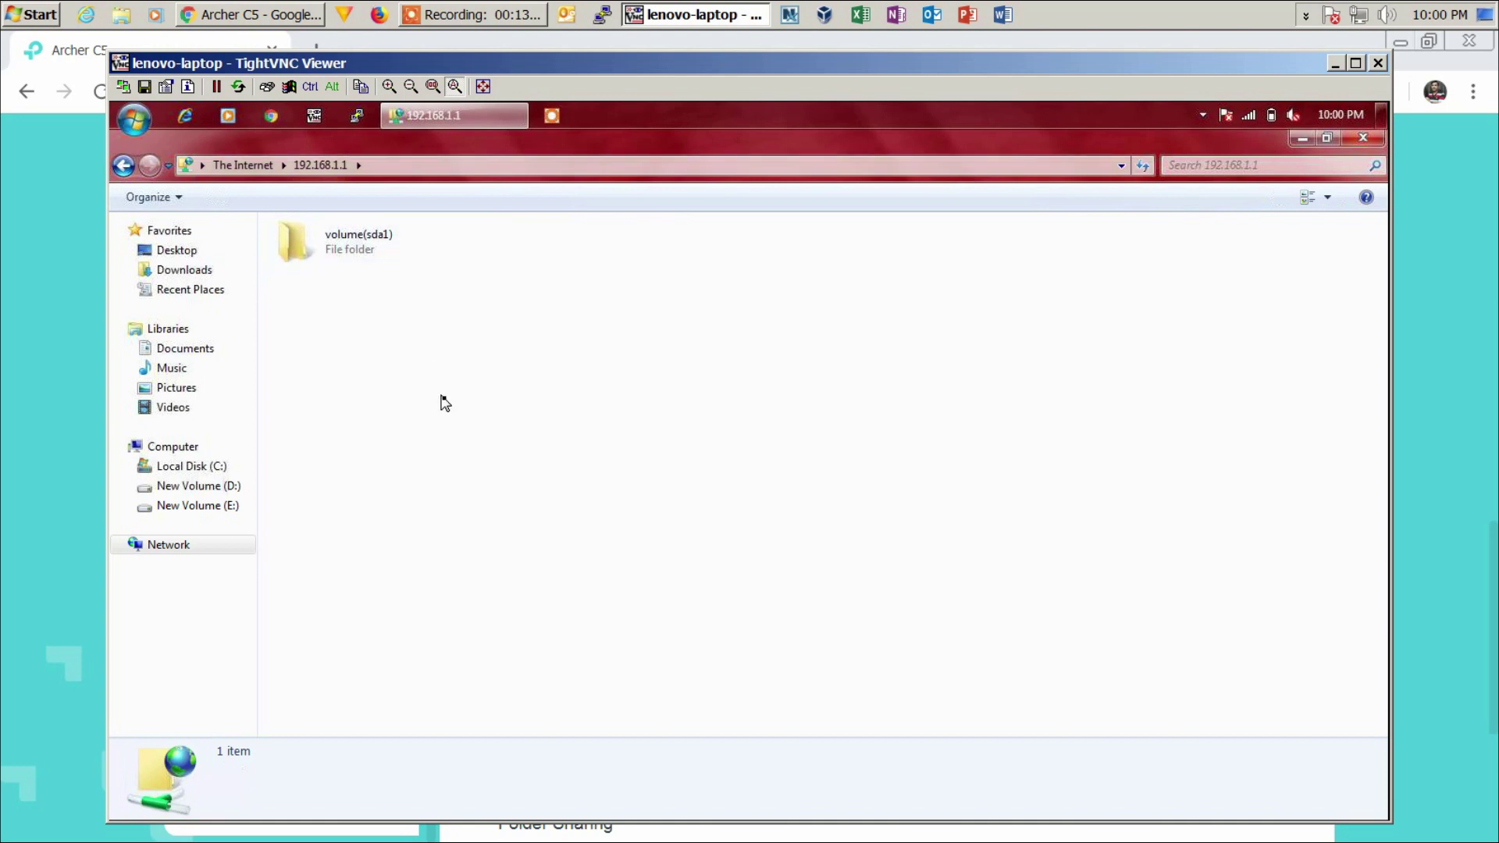
# - Create a new folder named testfolder inside volume(sda1) over FTP
pyautogui.doubleClick(367, 249)
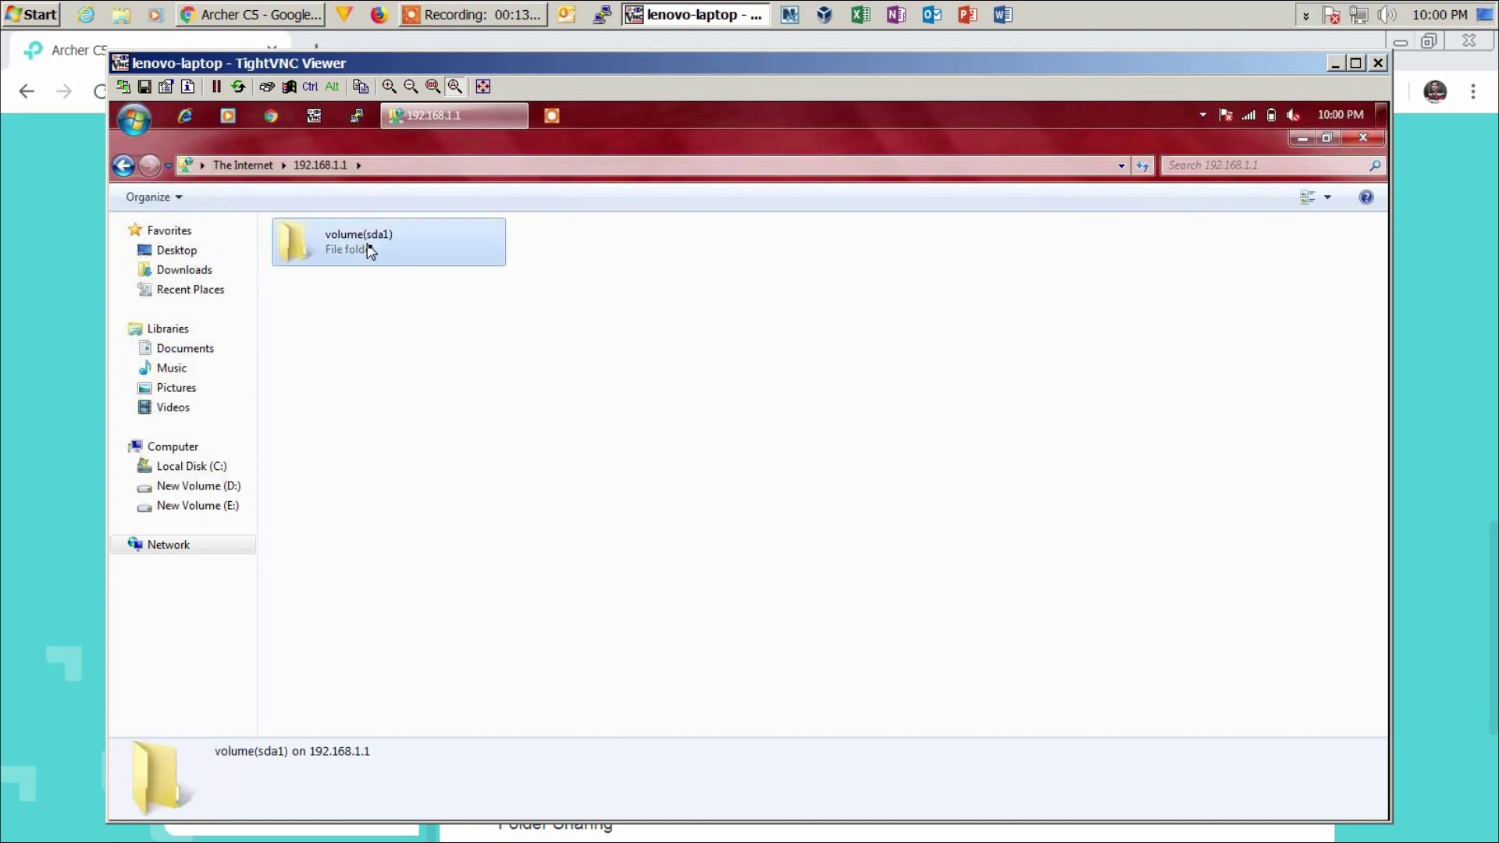
pyautogui.rightClick(394, 373)
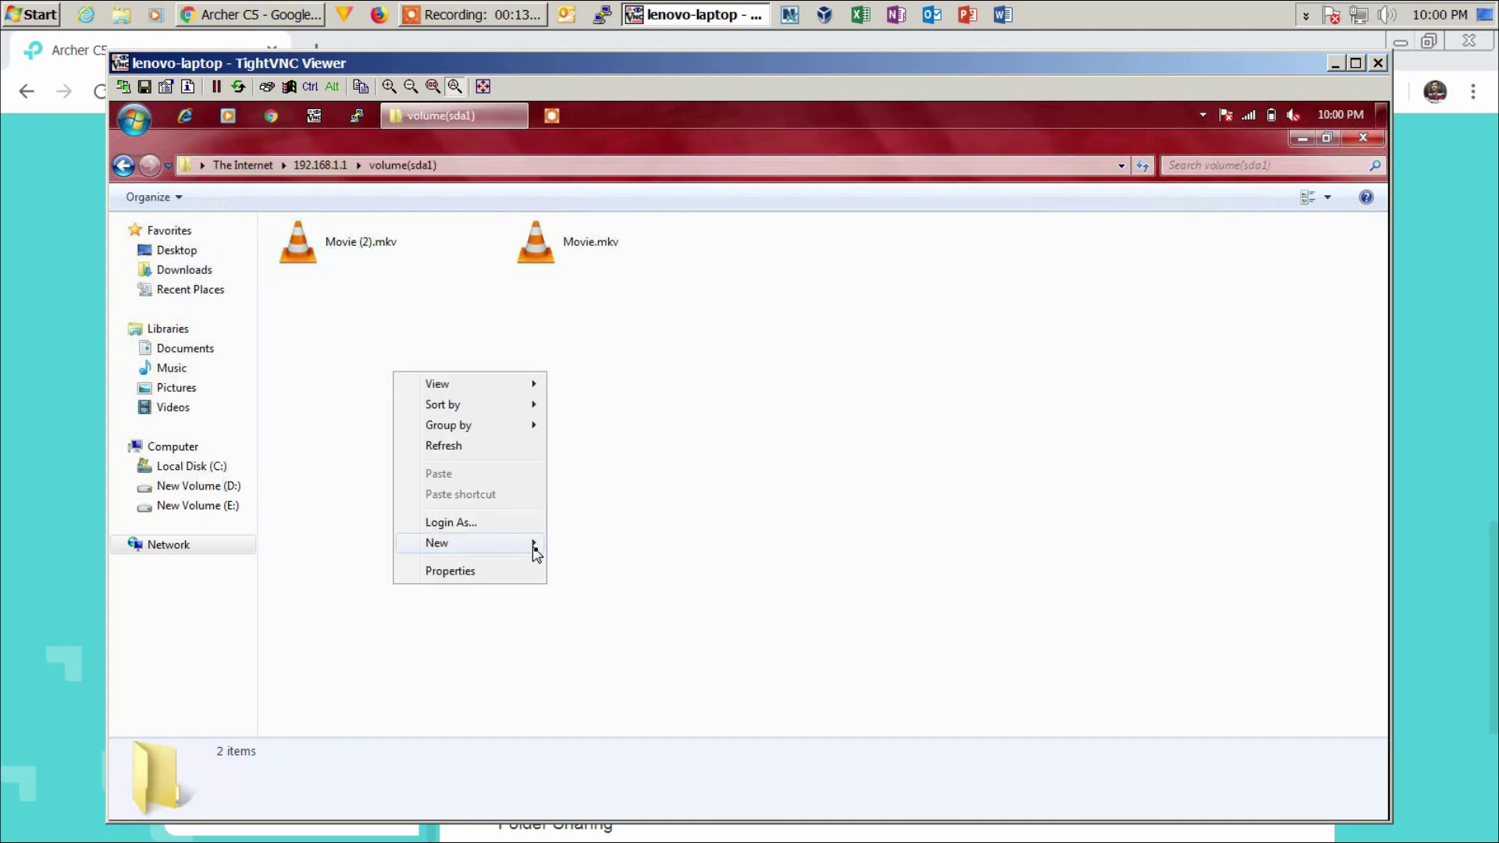
pyautogui.click(579, 548)
pyautogui.write('testfolder')
pyautogui.press('Return')
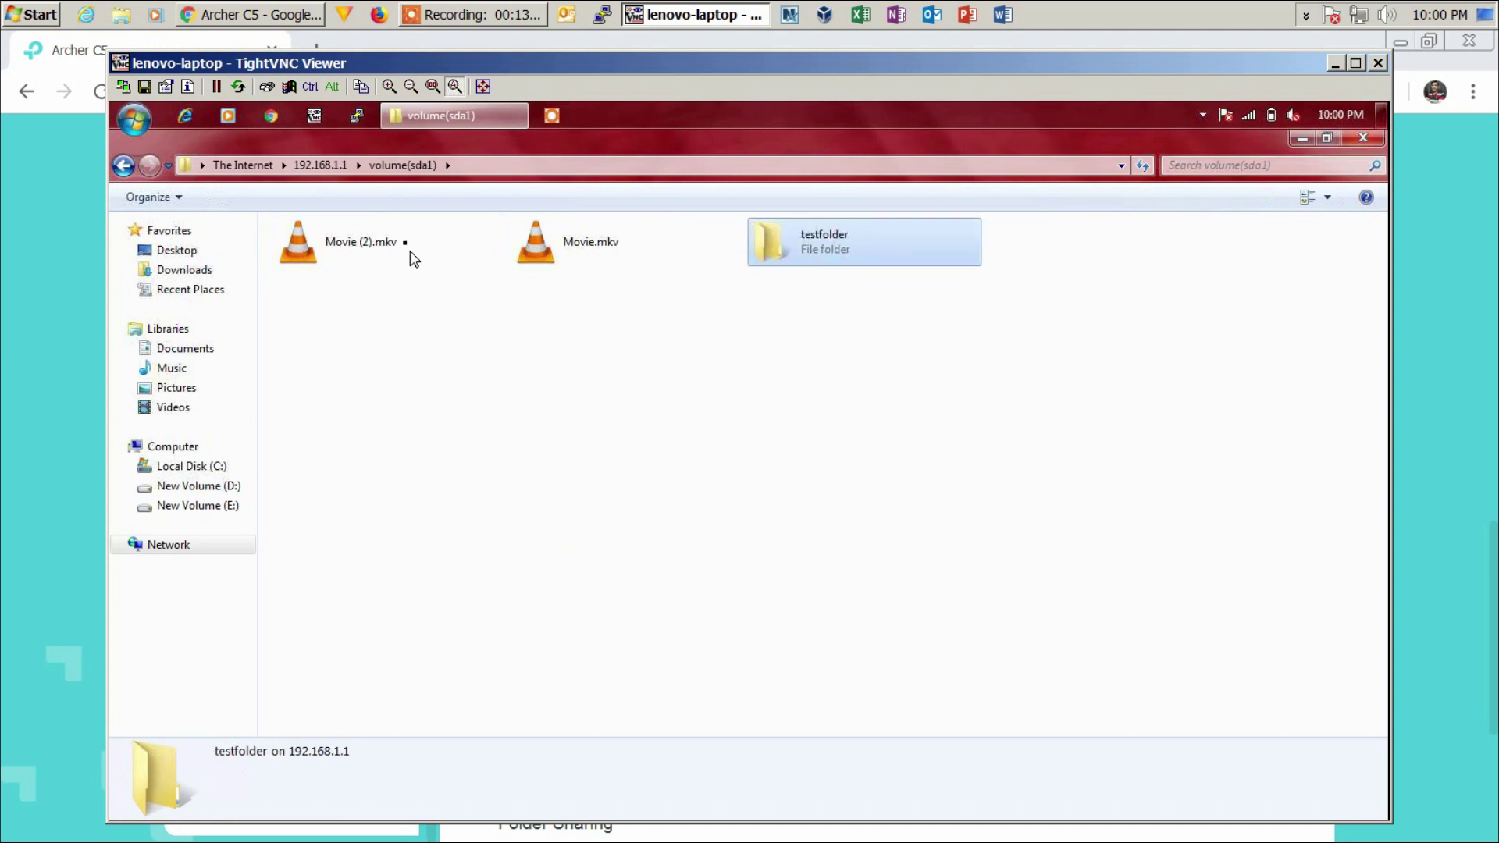
pyautogui.click(280, 16)
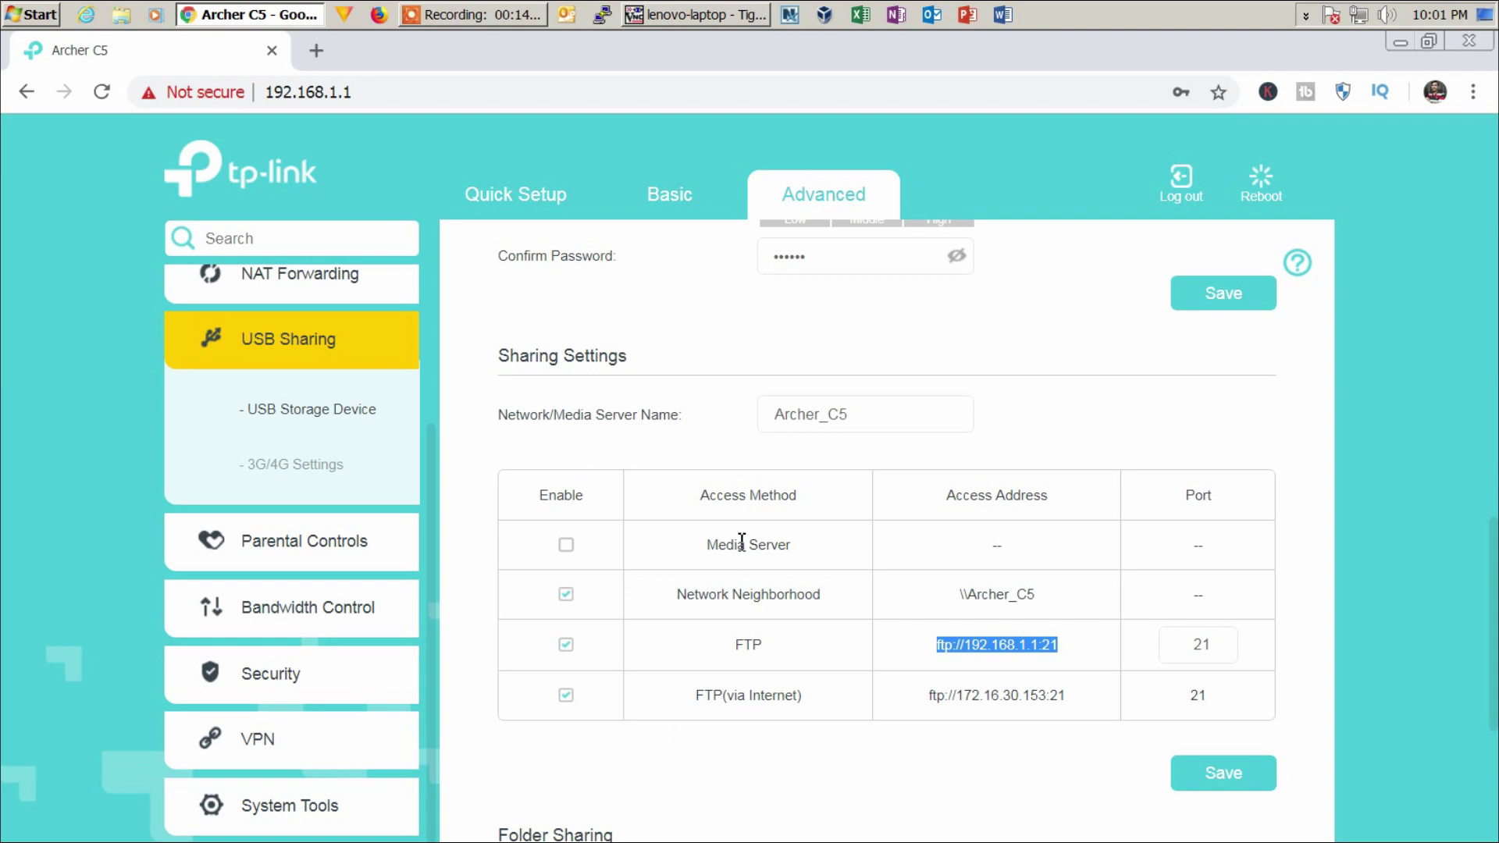
# - Close the remote folder using the 3.8G USB volume, dismiss error 6102, and remove the drive
pyautogui.scroll(3, 748, 597)
pyautogui.scroll(5, 747, 597)
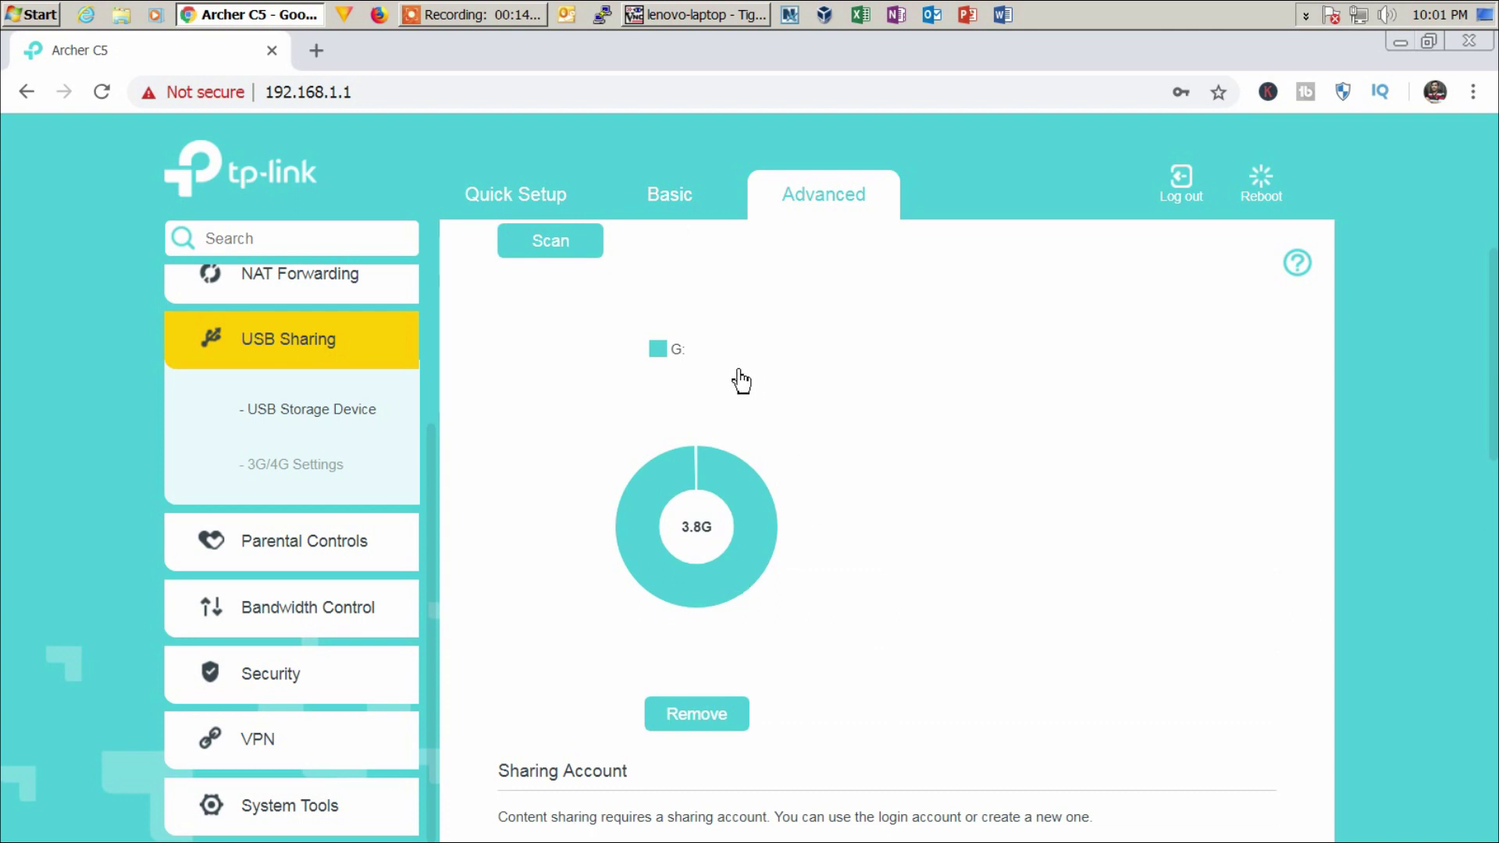
pyautogui.click(696, 714)
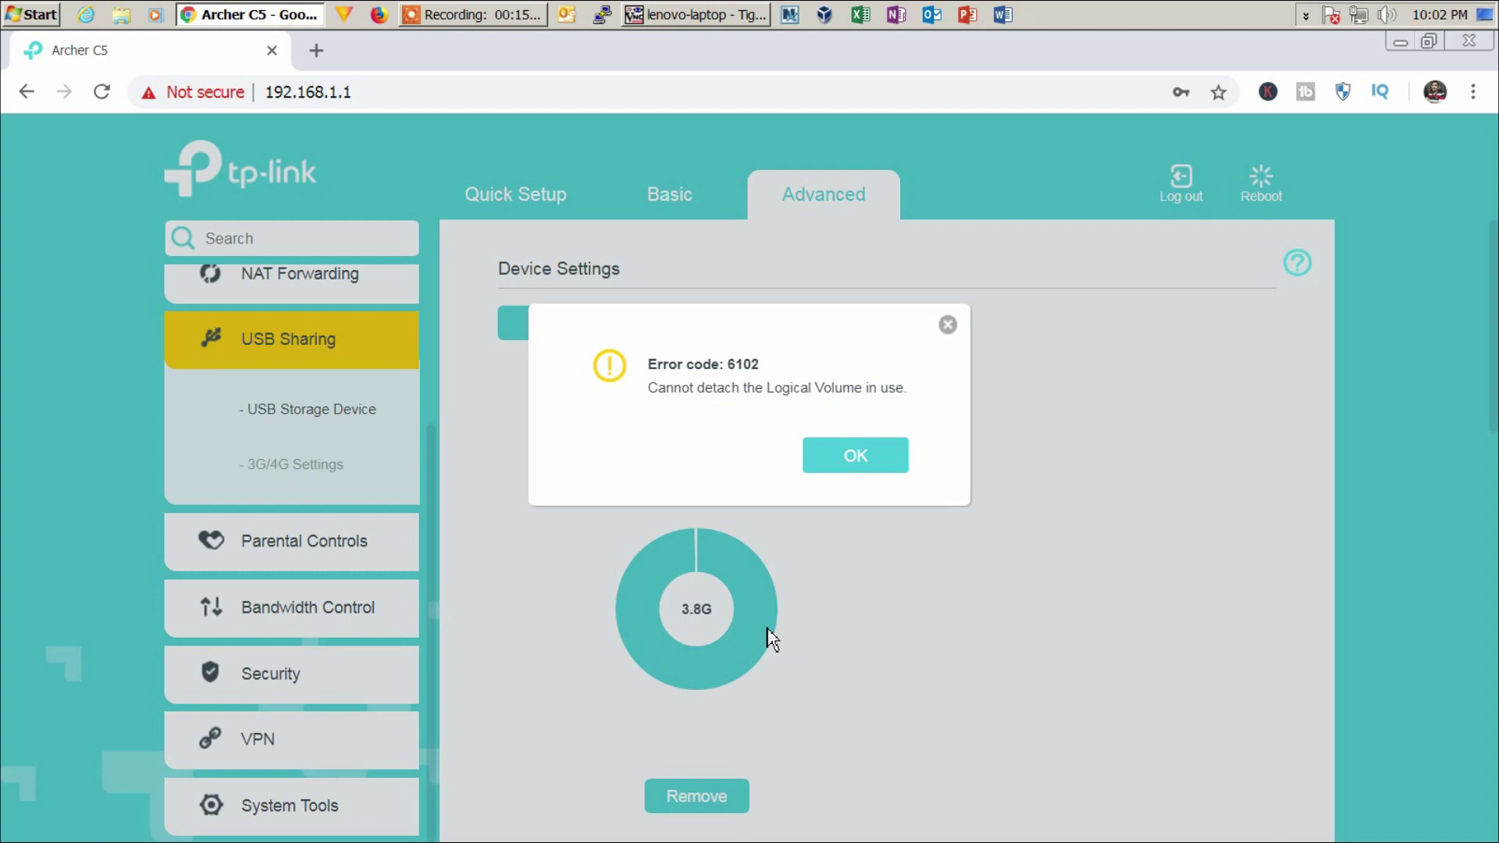
pyautogui.click(687, 14)
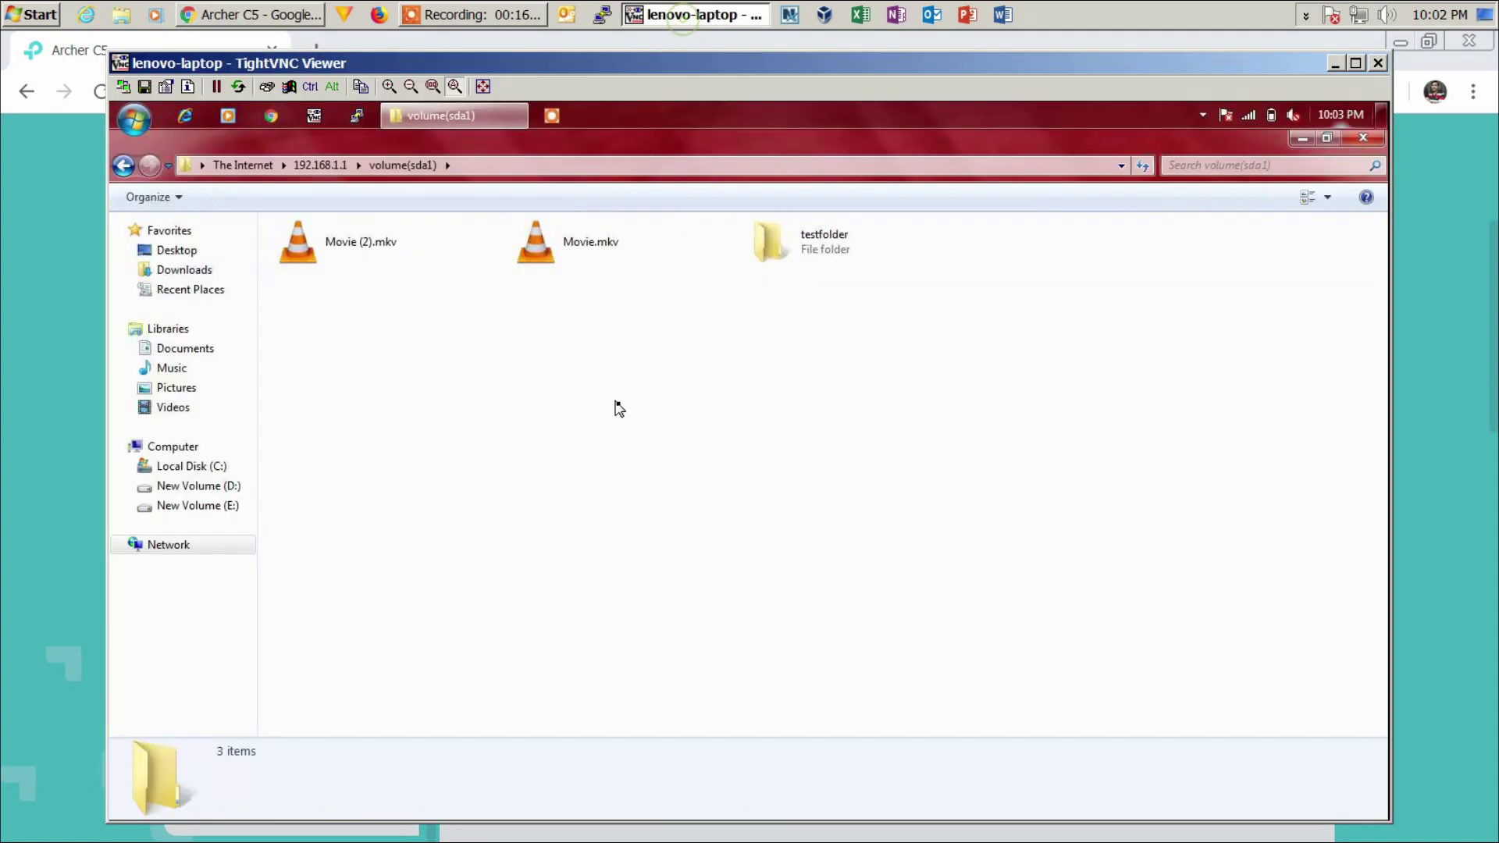
pyautogui.click(1366, 138)
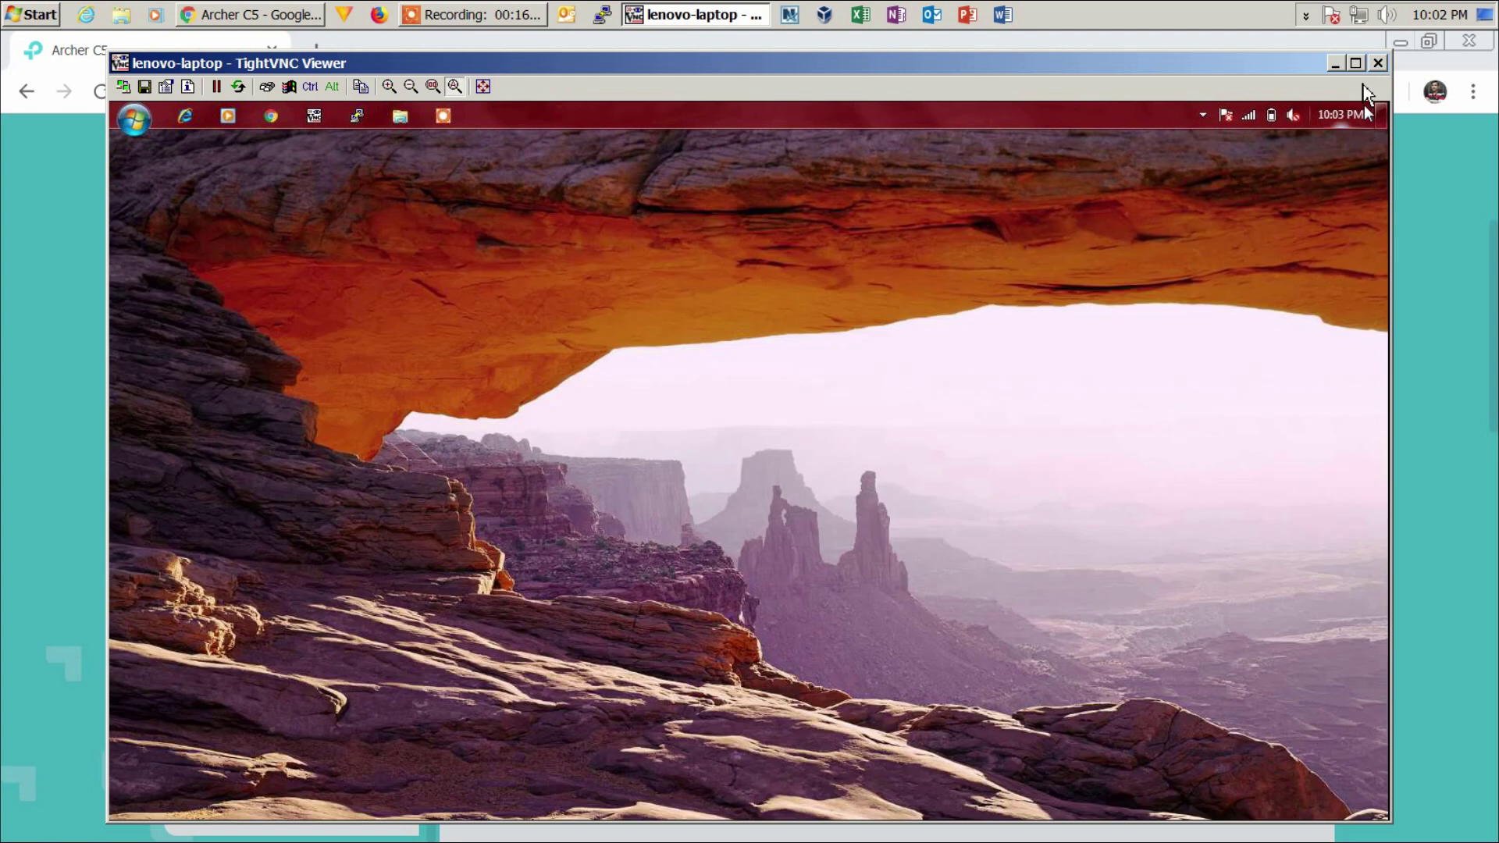
pyautogui.click(1334, 62)
pyautogui.click(897, 463)
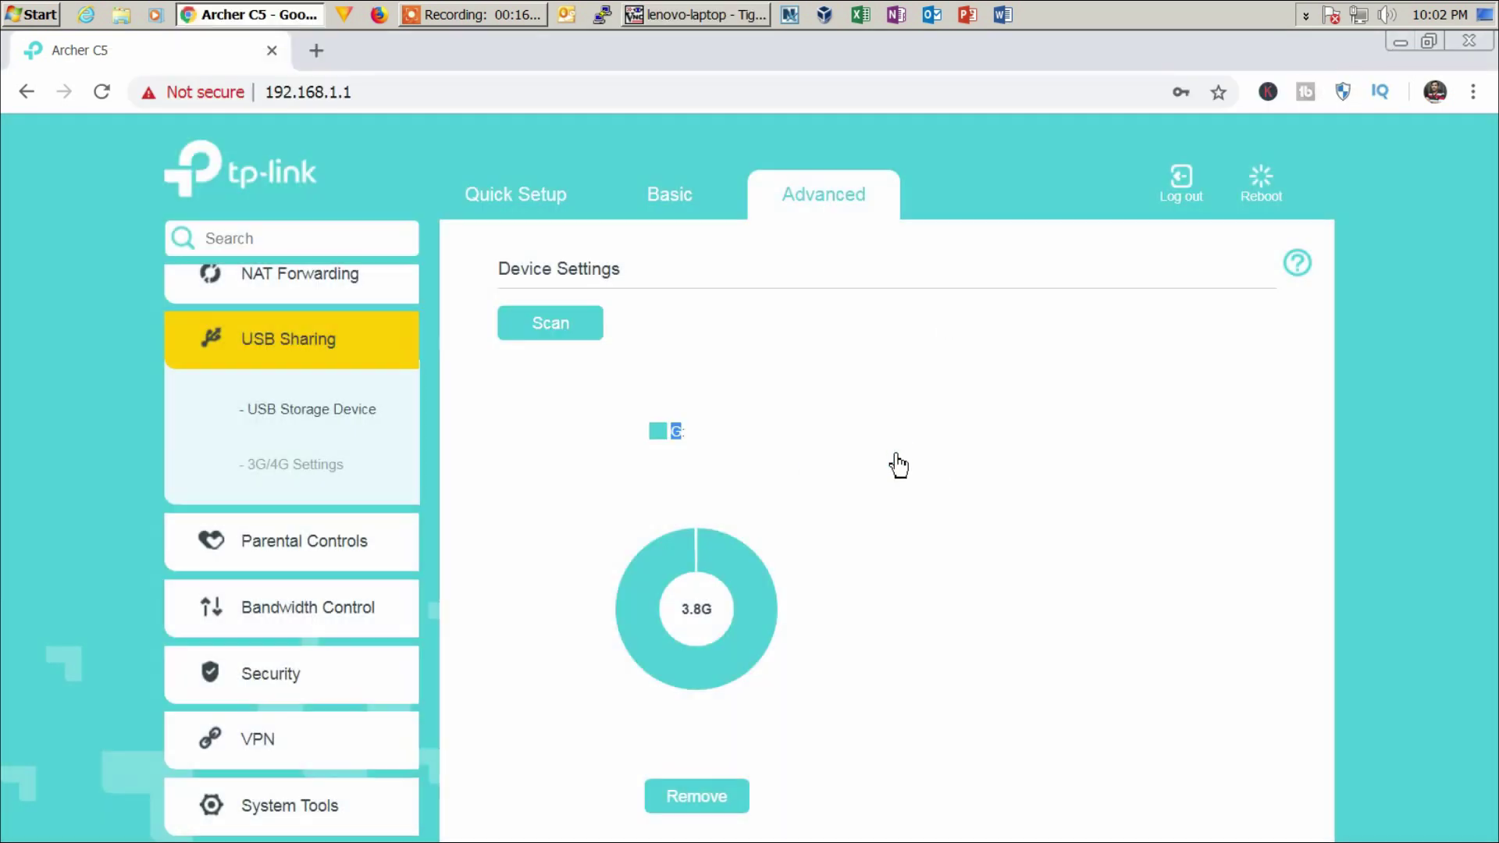
pyautogui.click(707, 812)
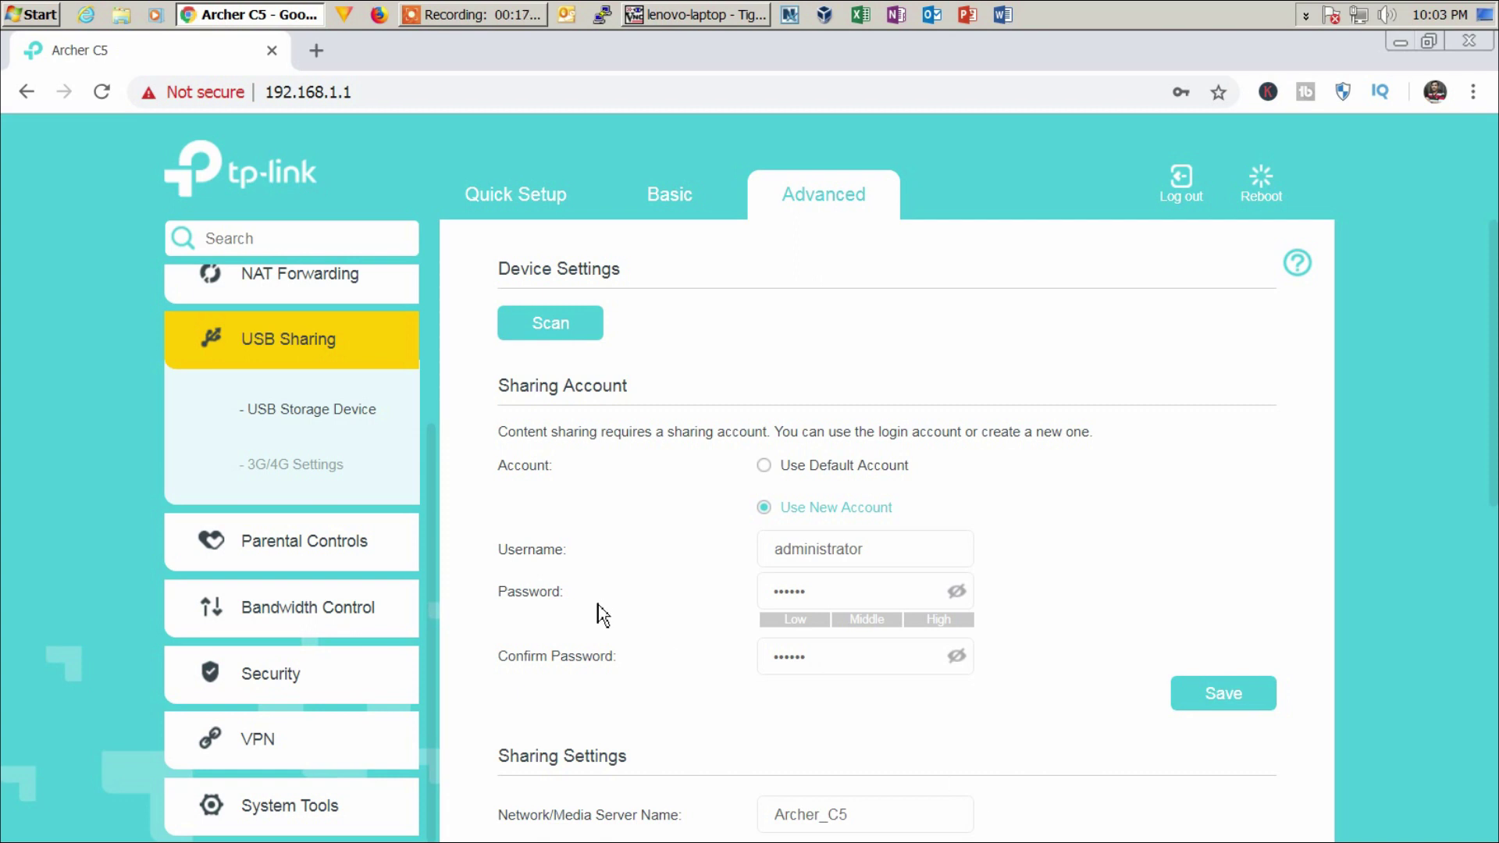
# - Reload and view the WD 2500BEV disk details (232.9 GB, 22.3 GB free), then USB storage settings
pyautogui.click(101, 93)
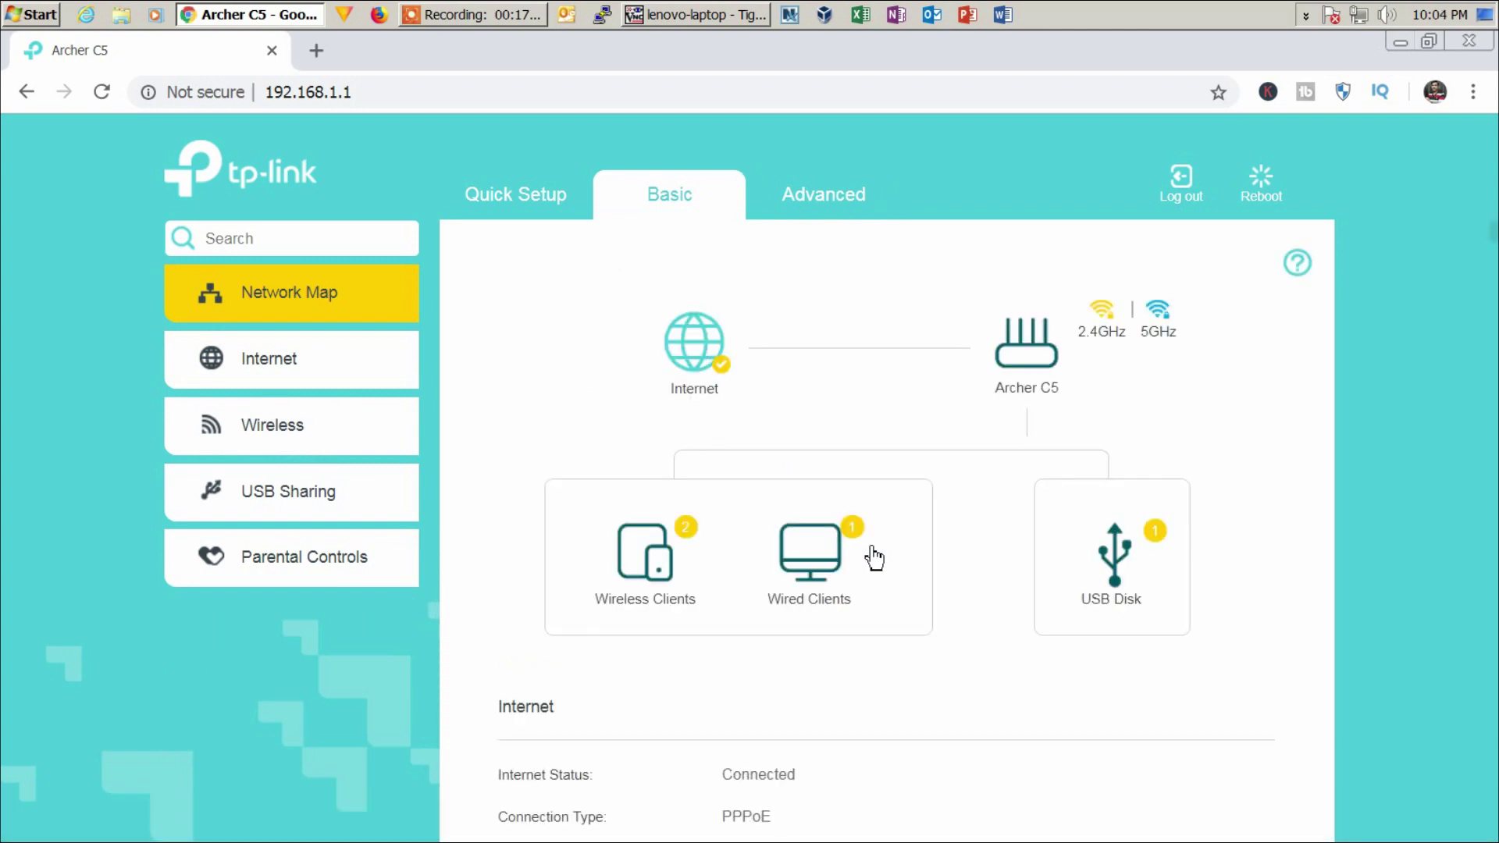
pyautogui.click(1121, 579)
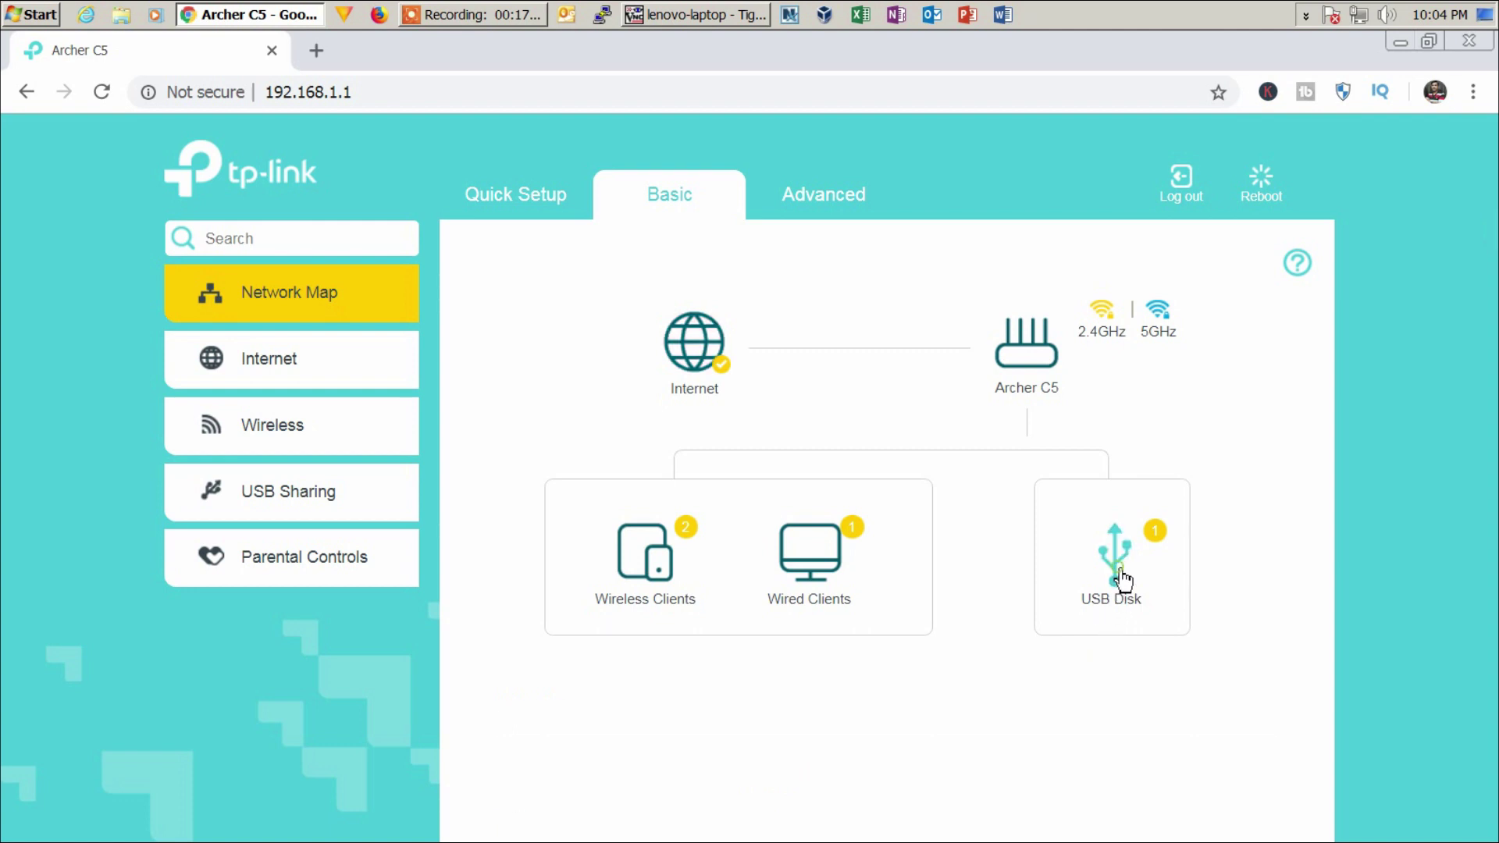
pyautogui.scroll(-3, 862, 675)
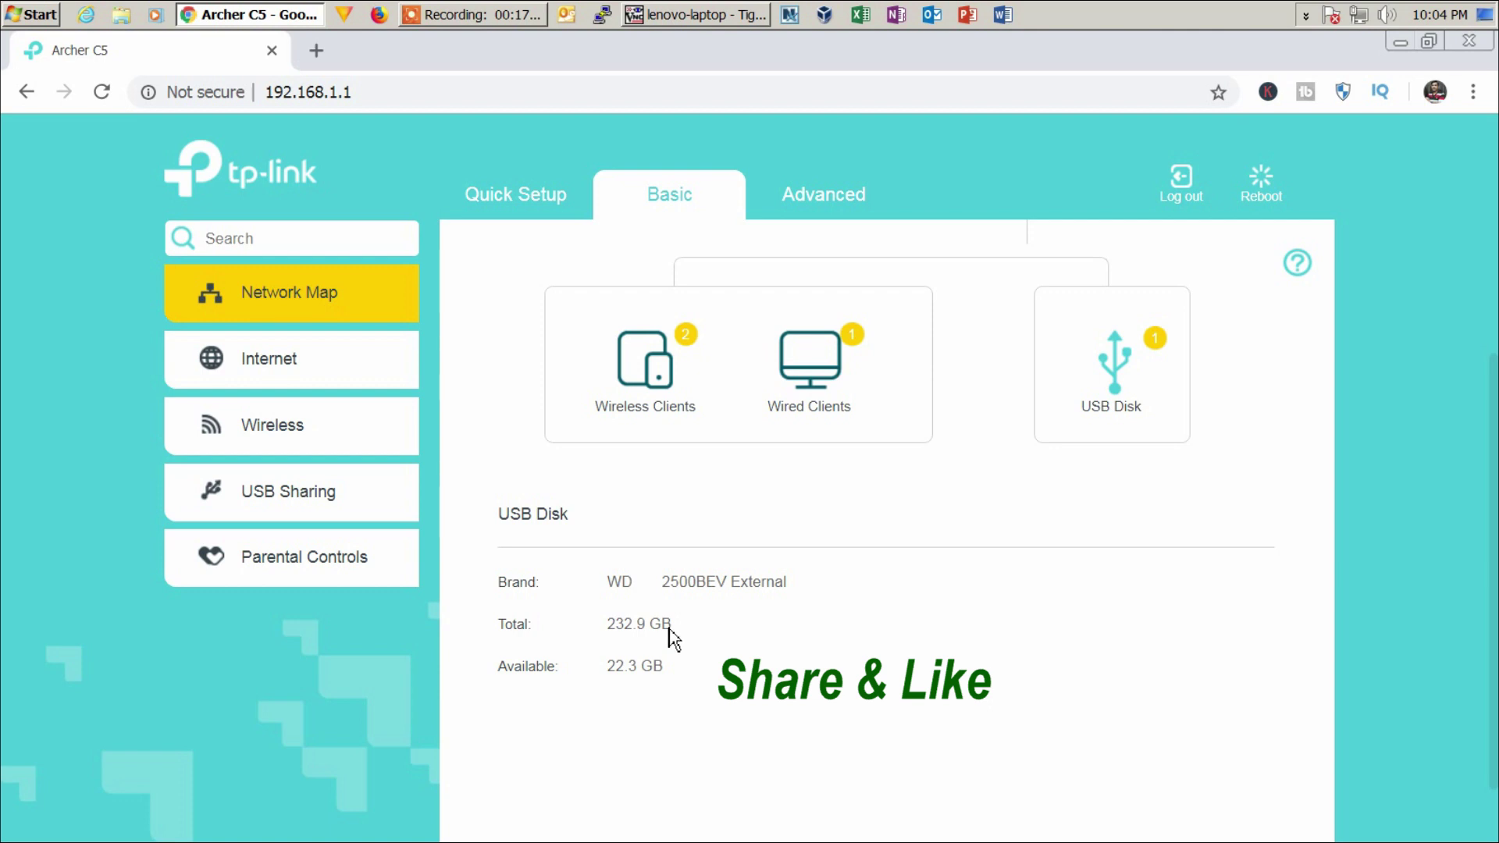
pyautogui.click(316, 511)
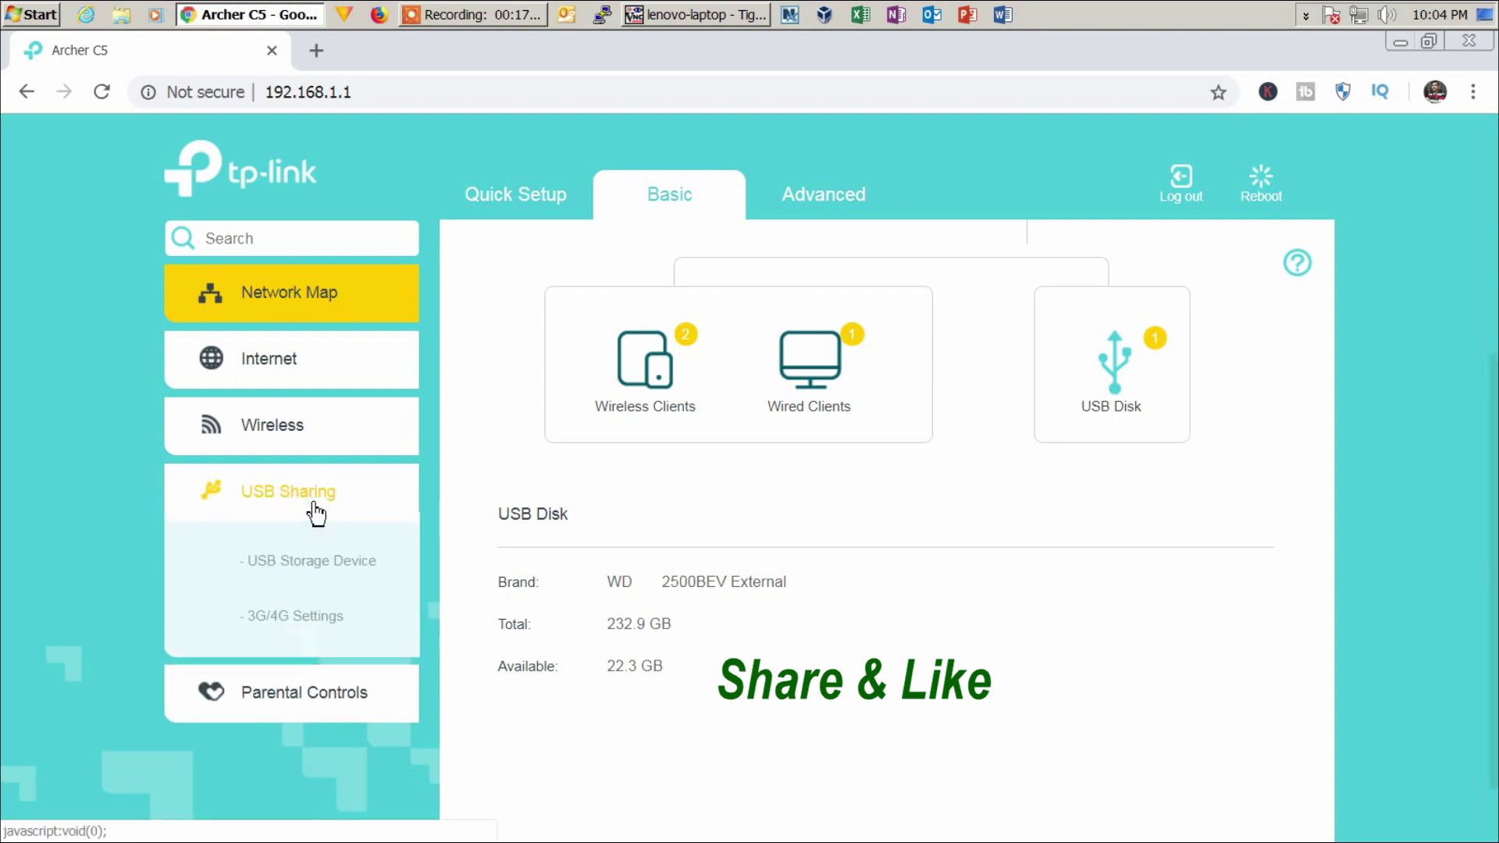
pyautogui.click(304, 574)
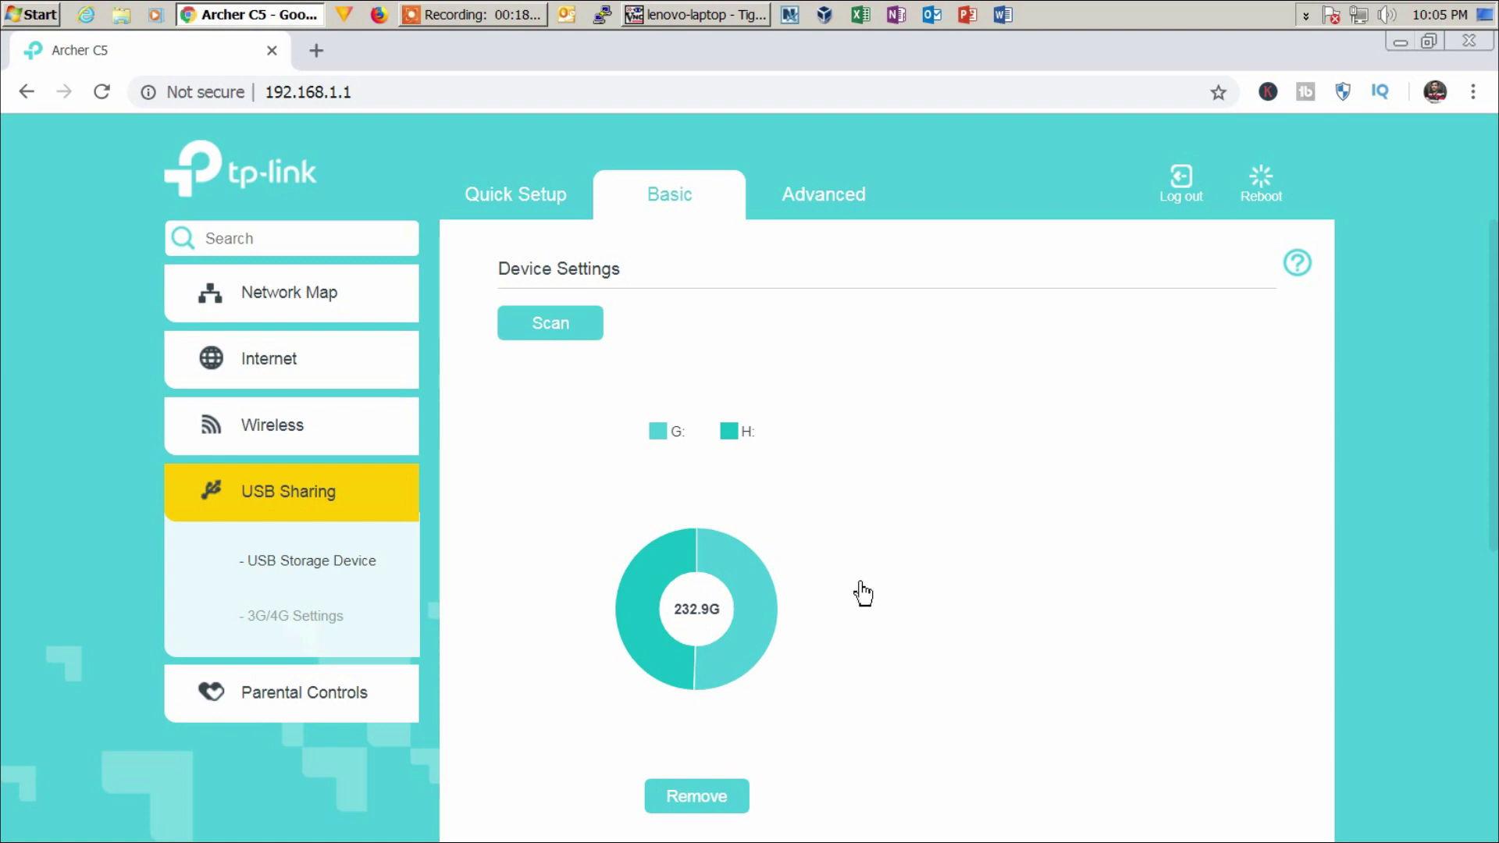
# - Highlight the volume(sda1) and volume(sda2) share names in the Folder Sharing table
pyautogui.moveTo(751, 660)
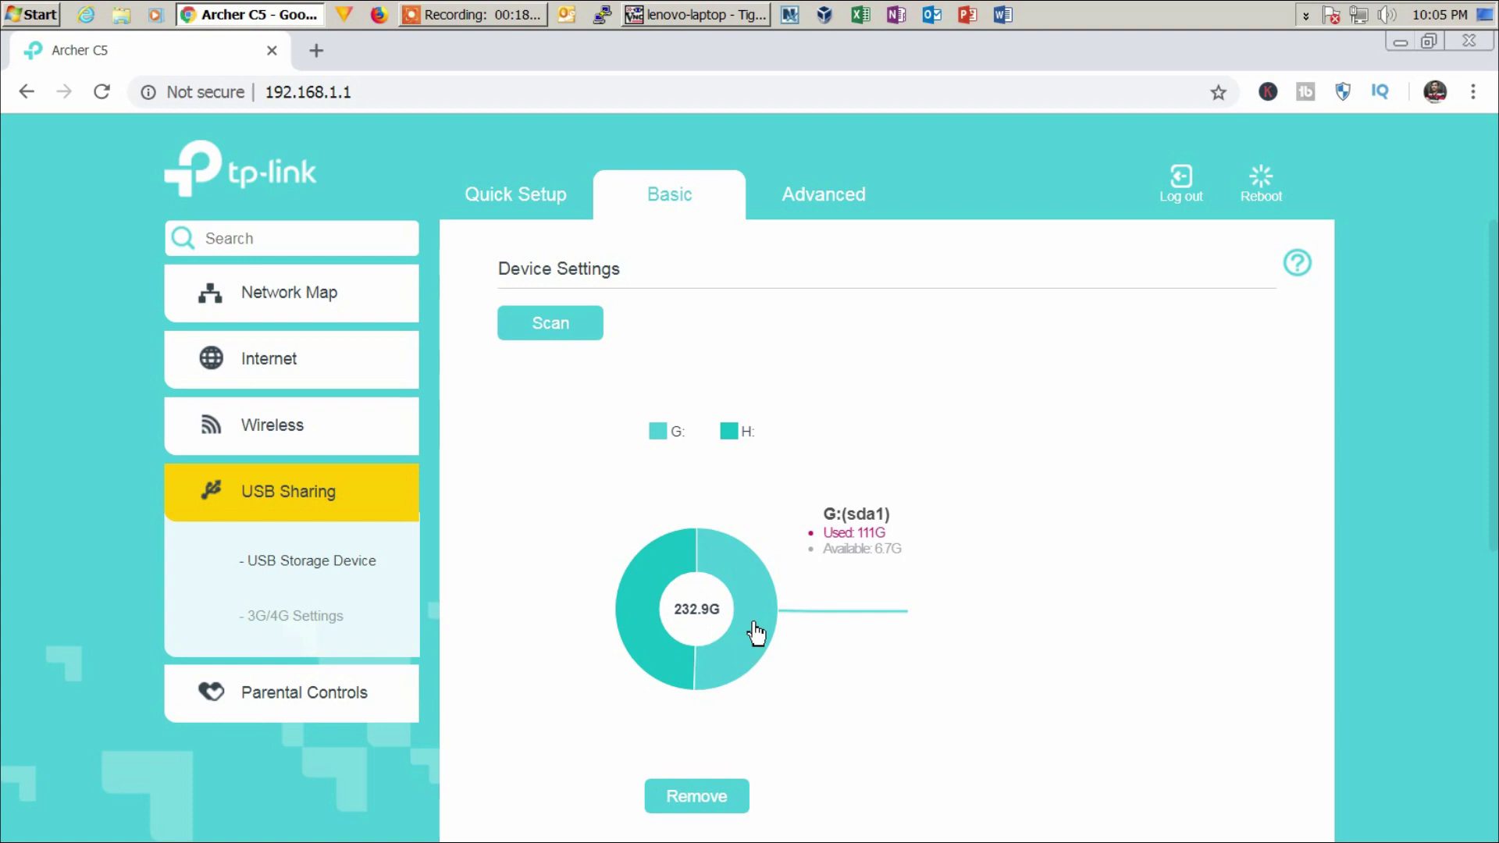
pyautogui.moveTo(640, 641)
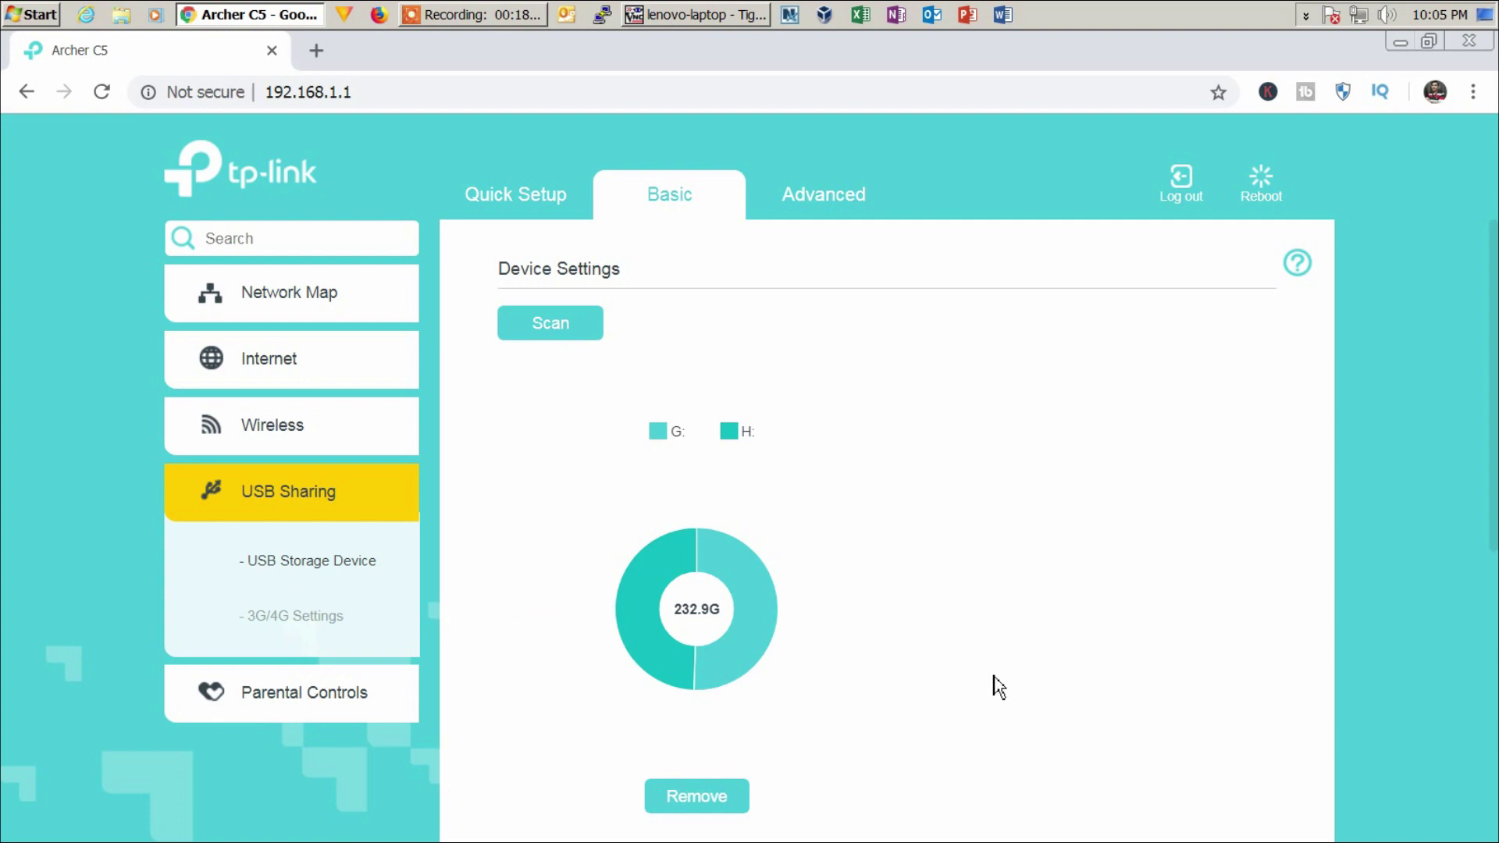
pyautogui.scroll(-7, 995, 686)
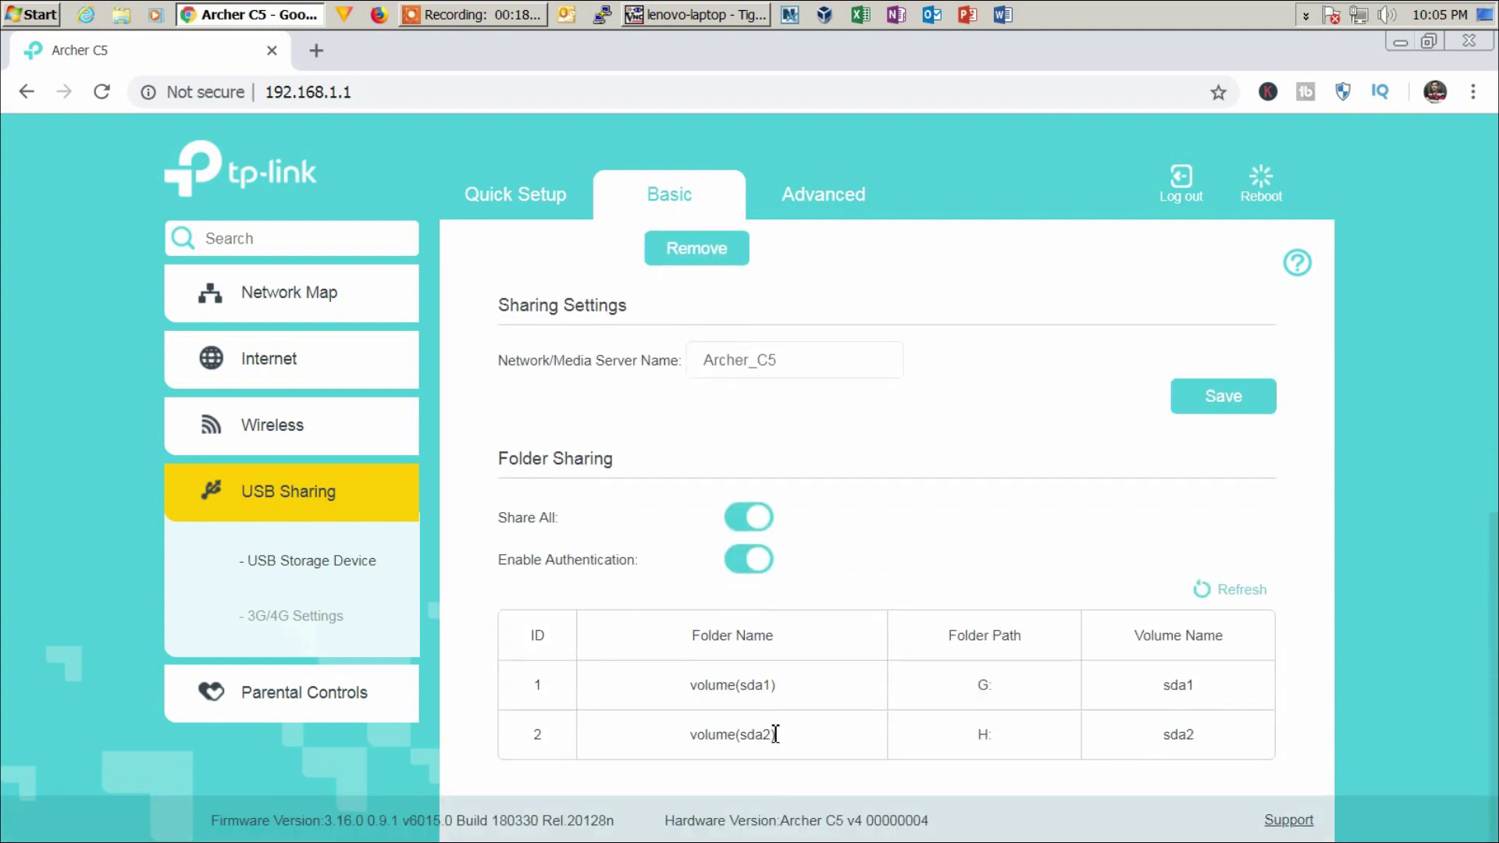
pyautogui.moveTo(781, 685); pyautogui.dragTo(690, 687)
pyautogui.moveTo(786, 696); pyautogui.dragTo(689, 693)
pyautogui.moveTo(780, 729); pyautogui.dragTo(694, 731)
pyautogui.moveTo(781, 687); pyautogui.dragTo(680, 688)
pyautogui.moveTo(778, 734); pyautogui.dragTo(673, 755)
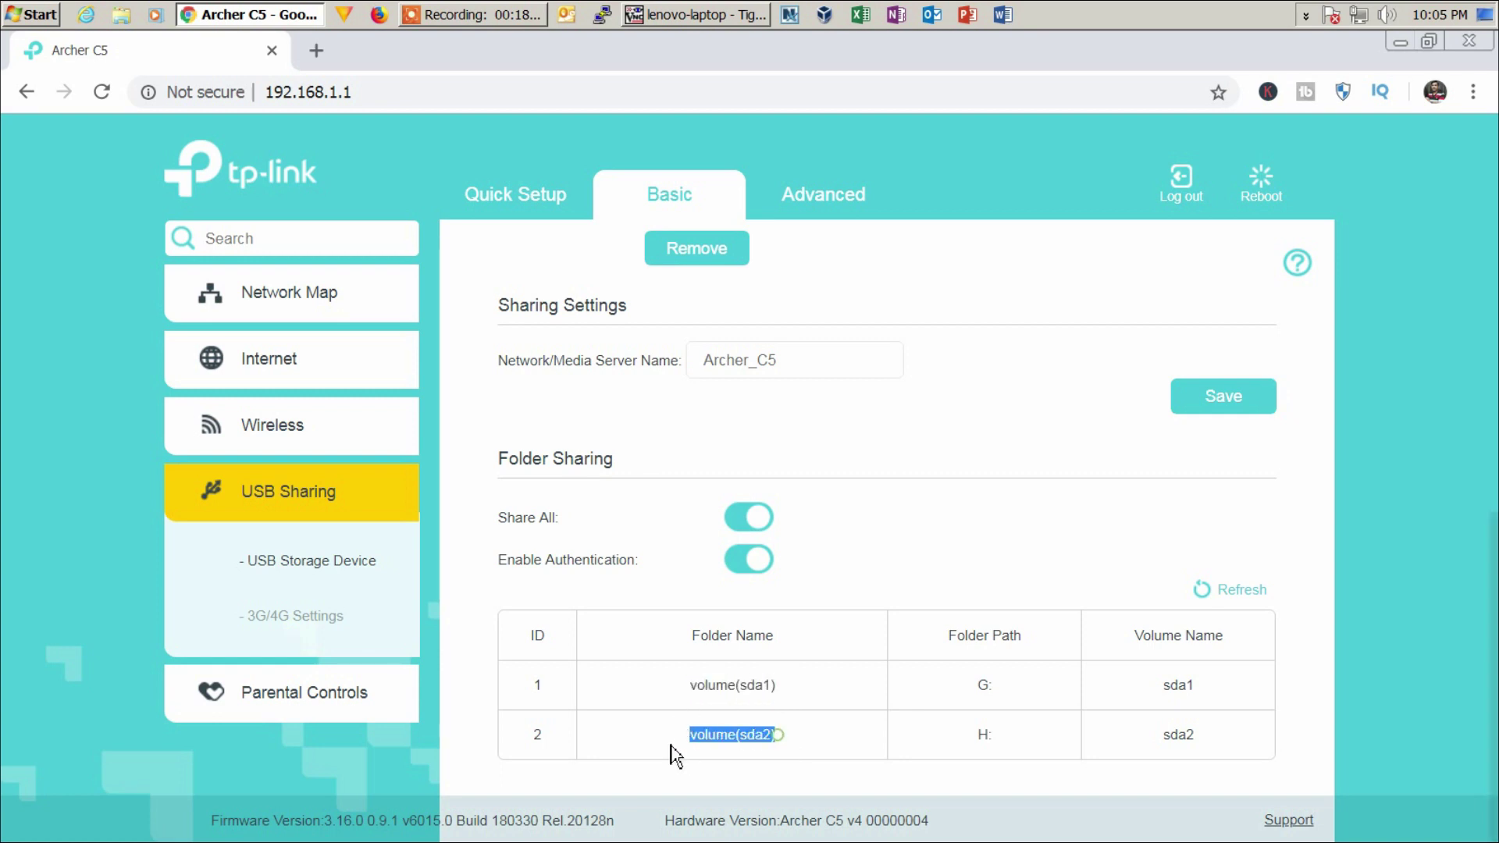
pyautogui.moveTo(787, 687); pyautogui.dragTo(665, 692)
pyautogui.click(800, 699)
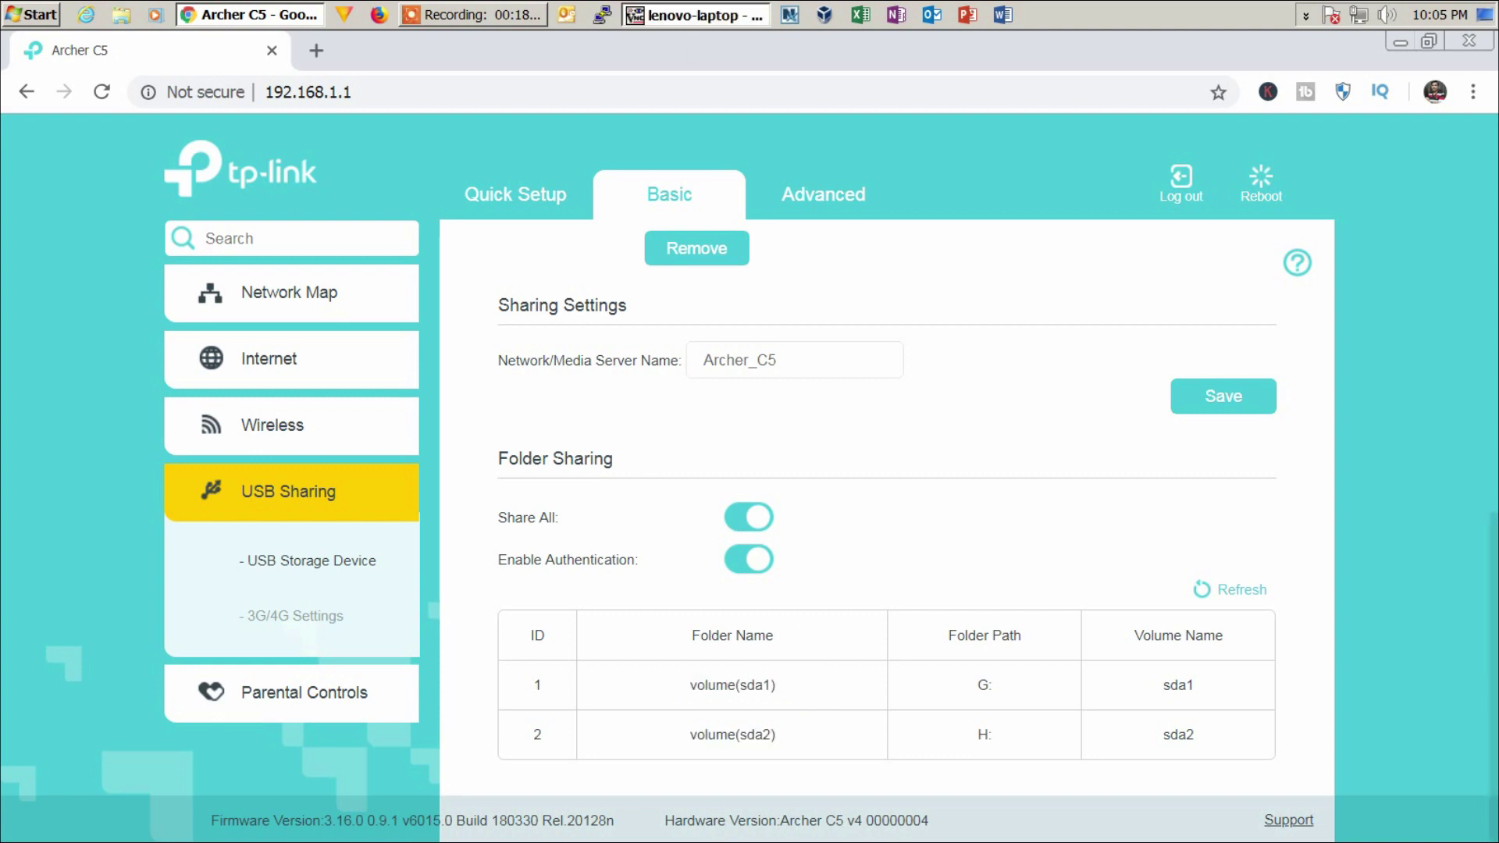
pyautogui.hotkey('alt', 'Tab')
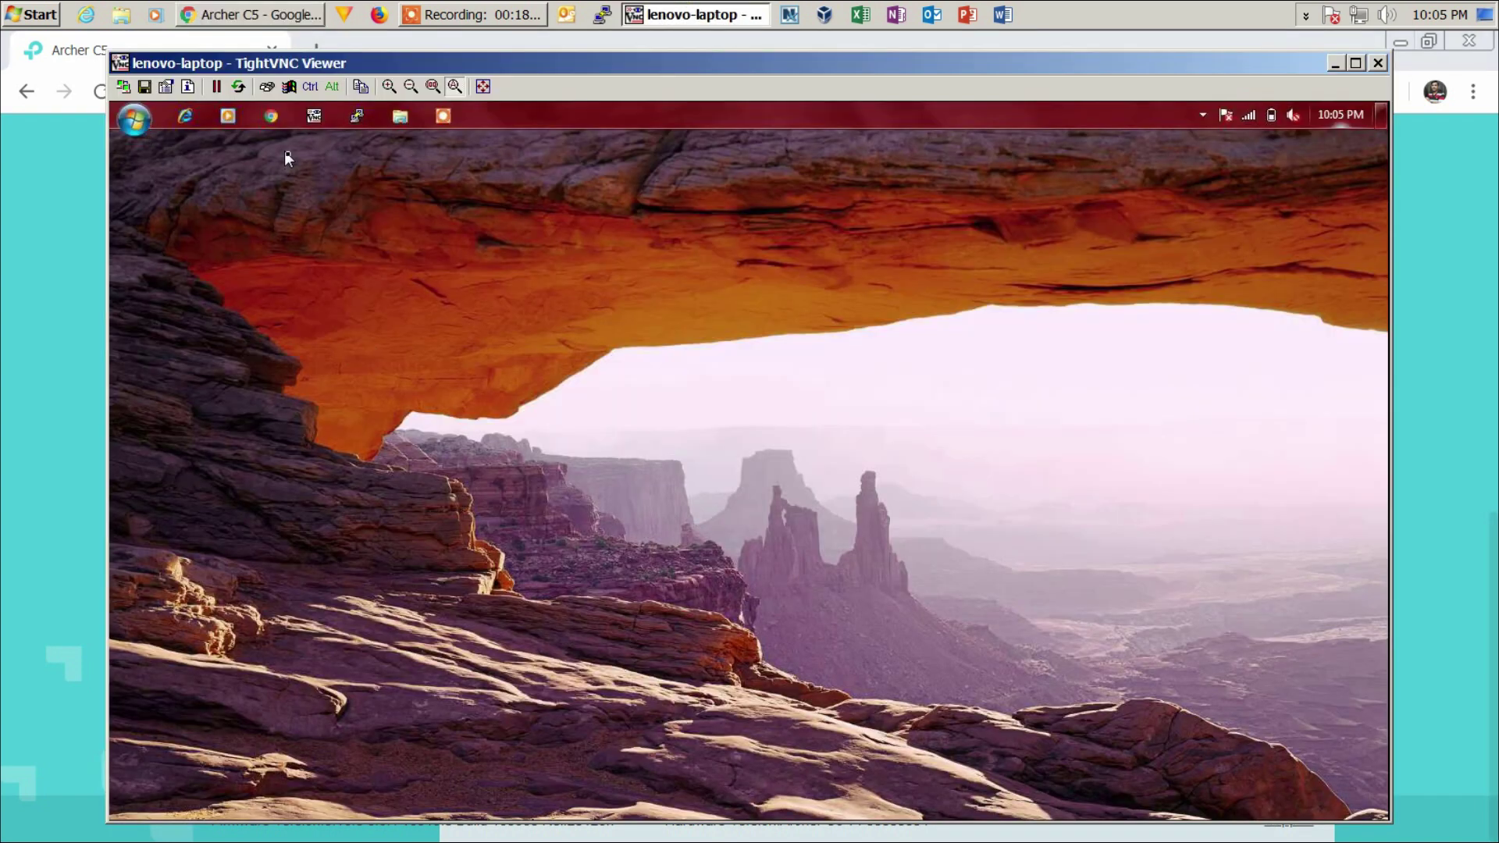
# - Browse to ARCHER_C5 under Network in the remote Explorer and select its two volume shares
pyautogui.click(397, 120)
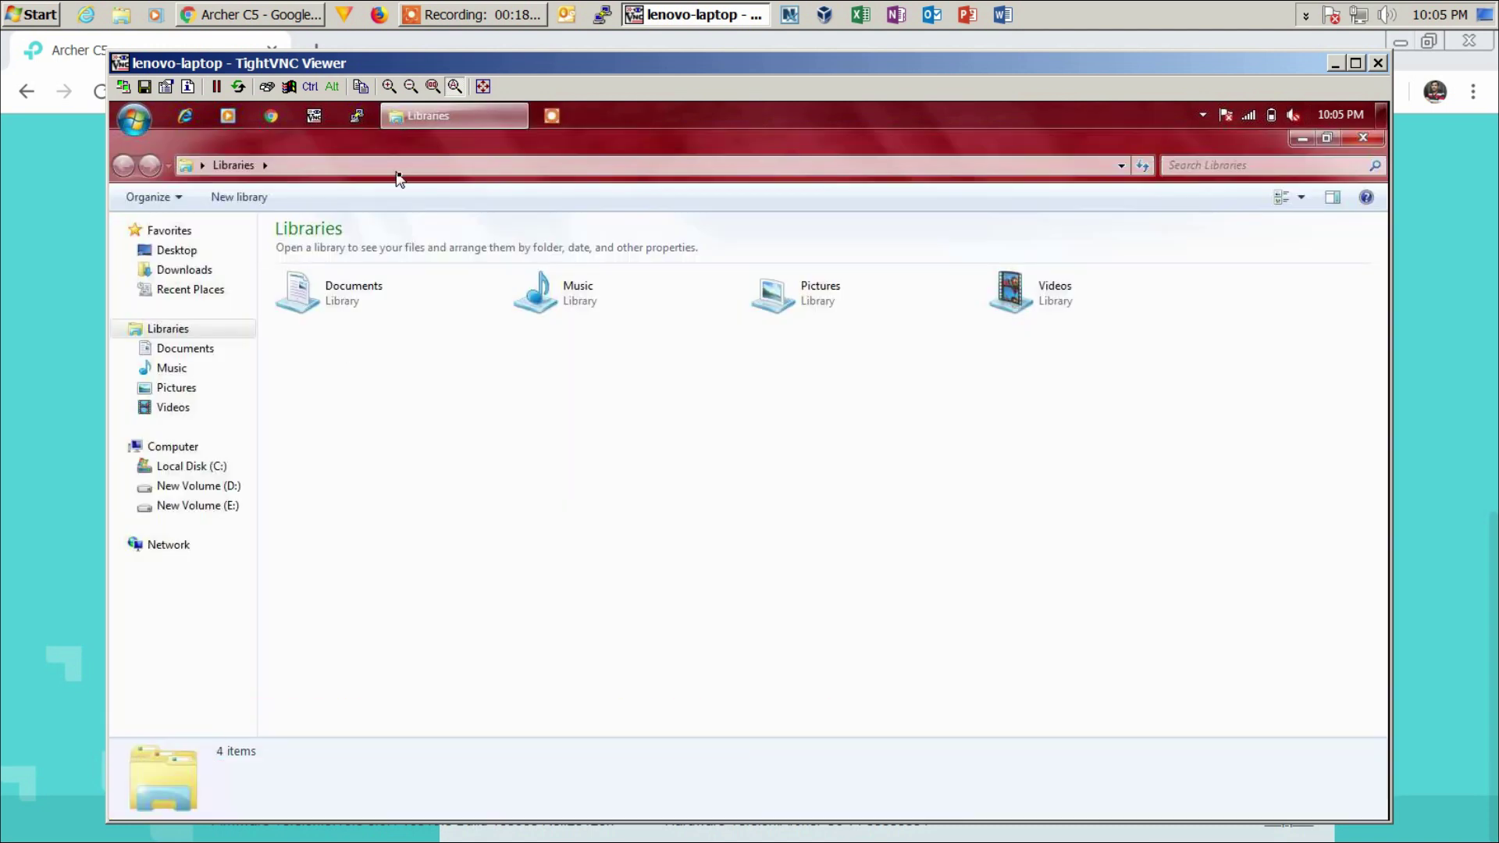
pyautogui.click(177, 544)
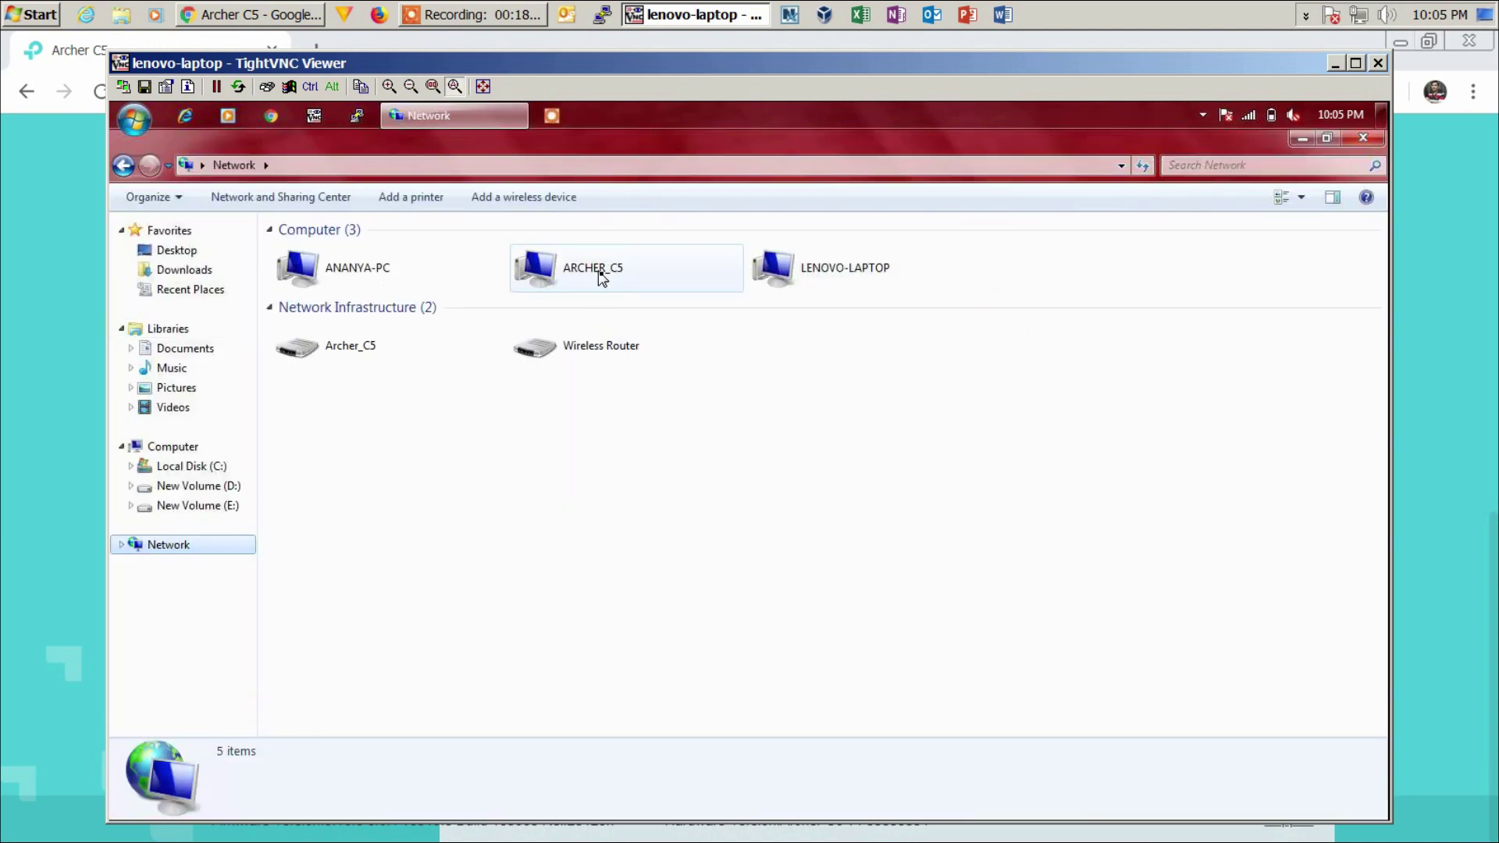
pyautogui.doubleClick(590, 265)
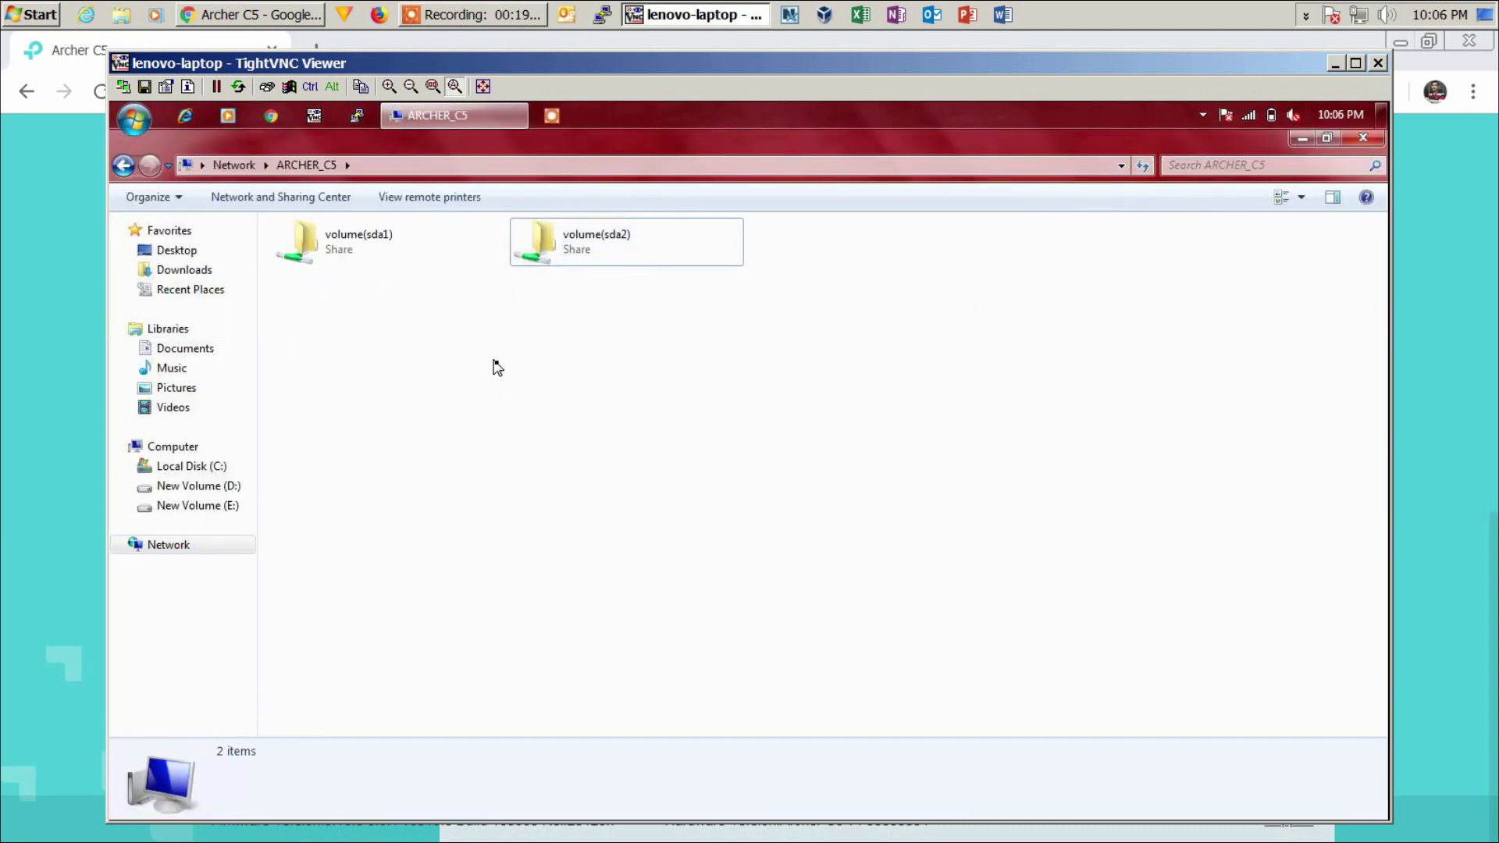
pyautogui.click(334, 248)
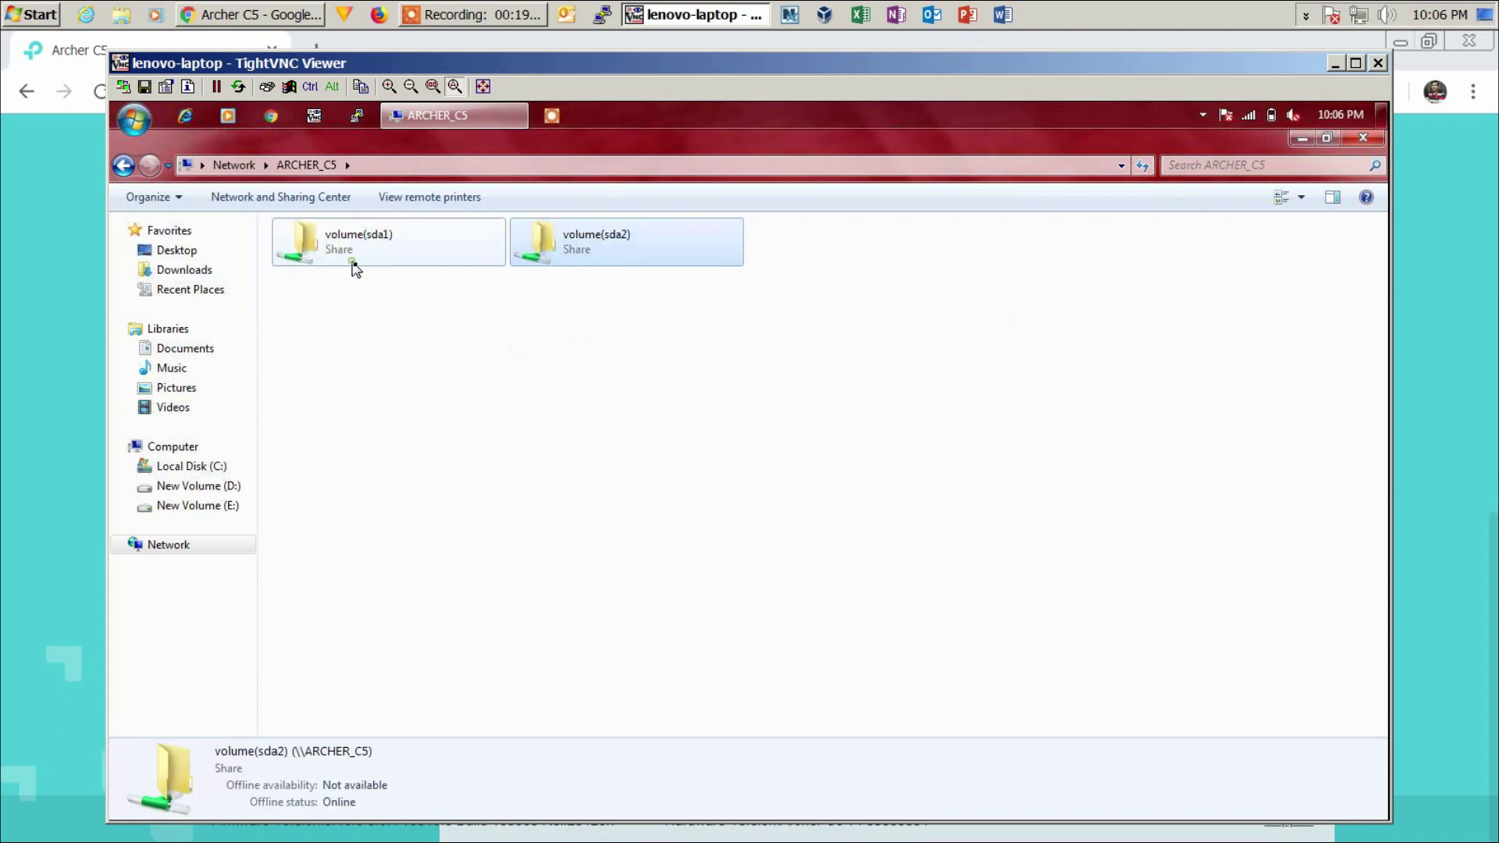
pyautogui.click(575, 263)
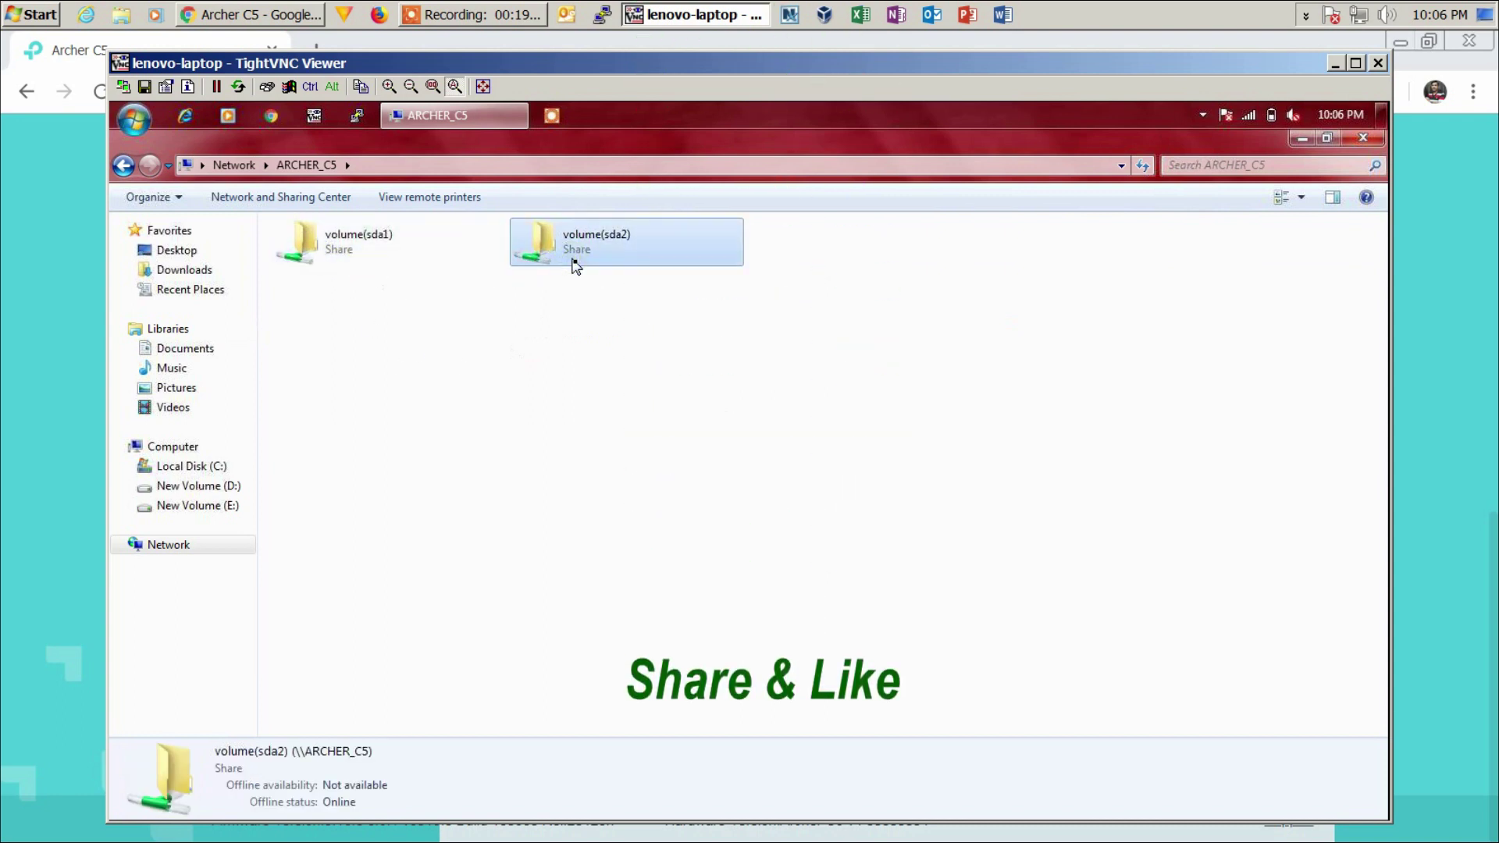
# - Open volume(sda1) and volume(sda2) in turn to confirm each lists its folders
pyautogui.doubleClick(356, 248)
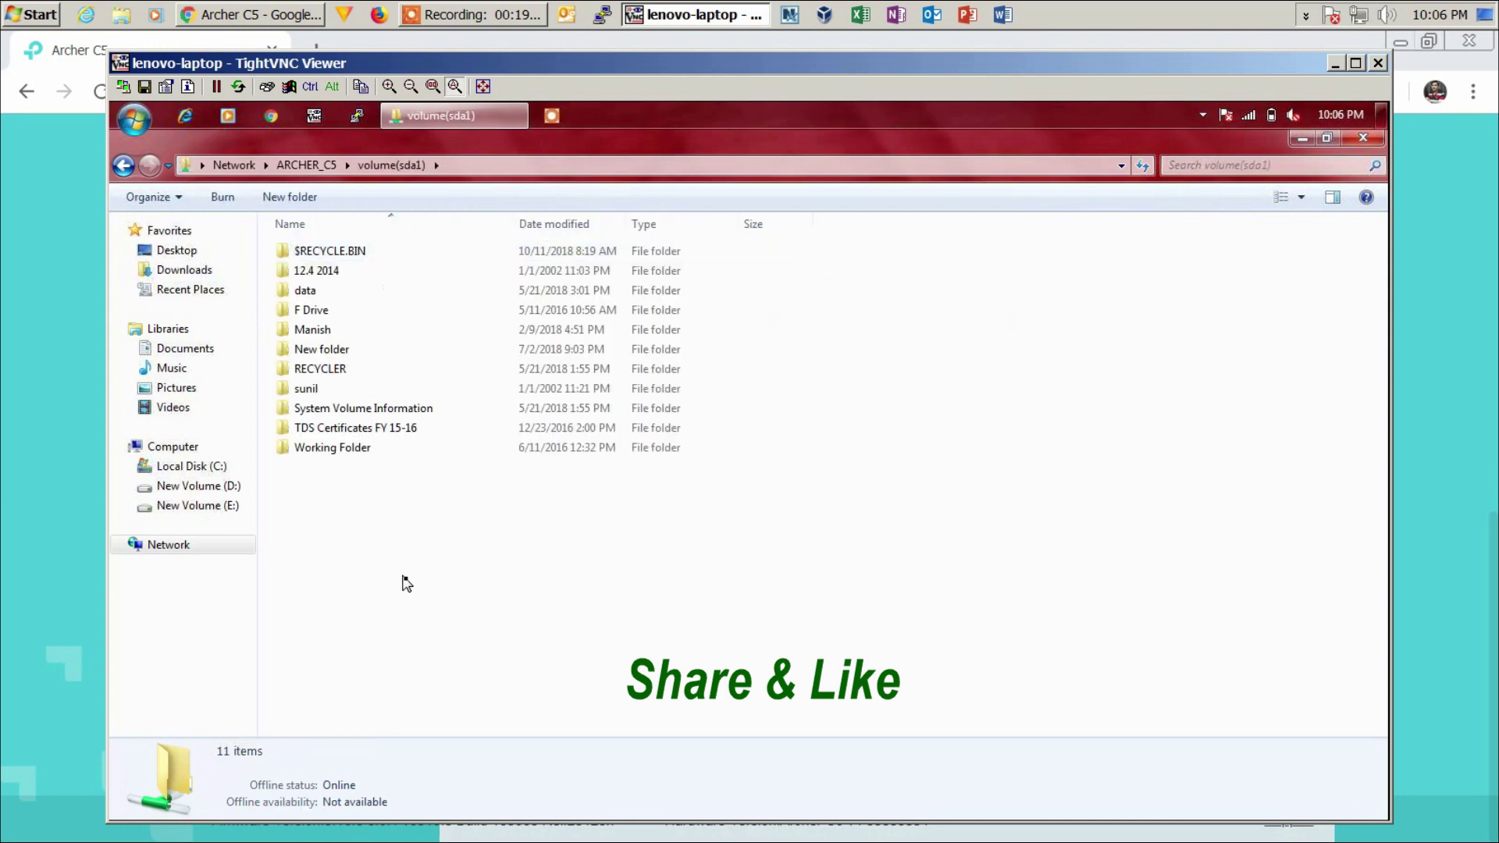
pyautogui.click(309, 166)
pyautogui.click(555, 264)
pyautogui.doubleClick(554, 264)
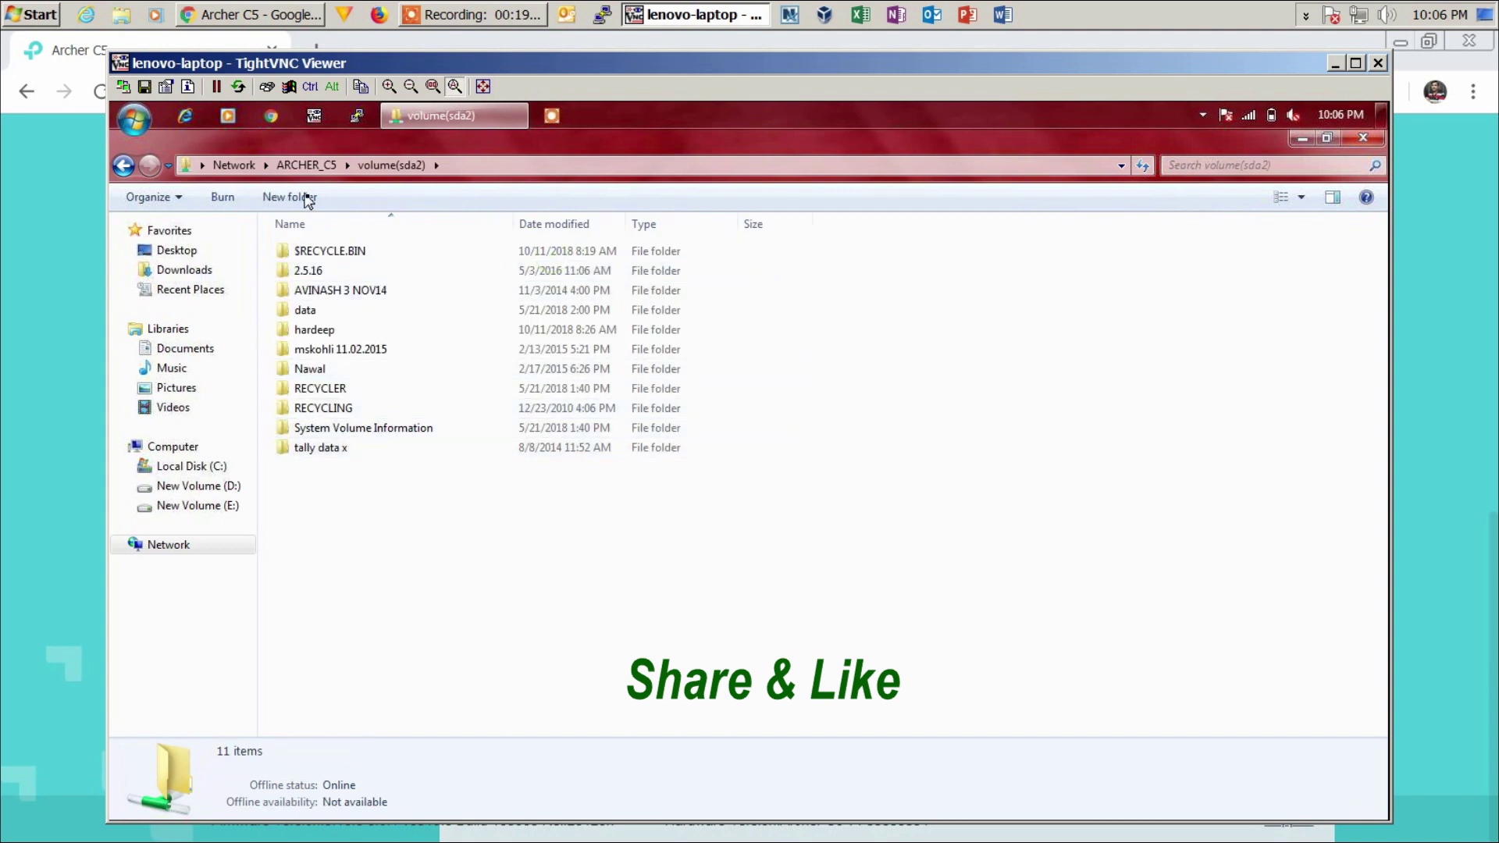
pyautogui.click(306, 165)
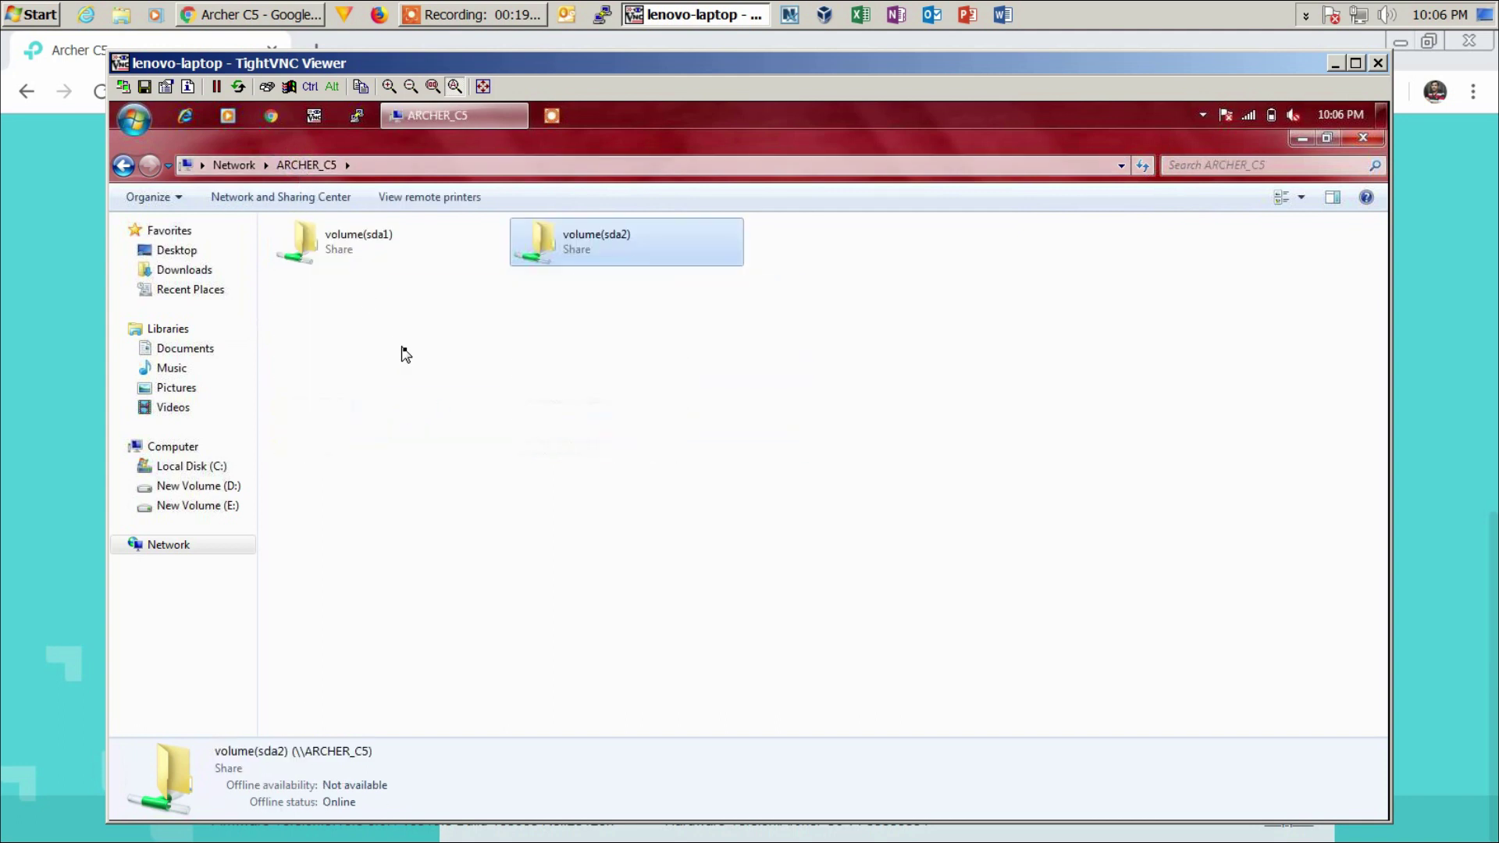
pyautogui.click(1335, 64)
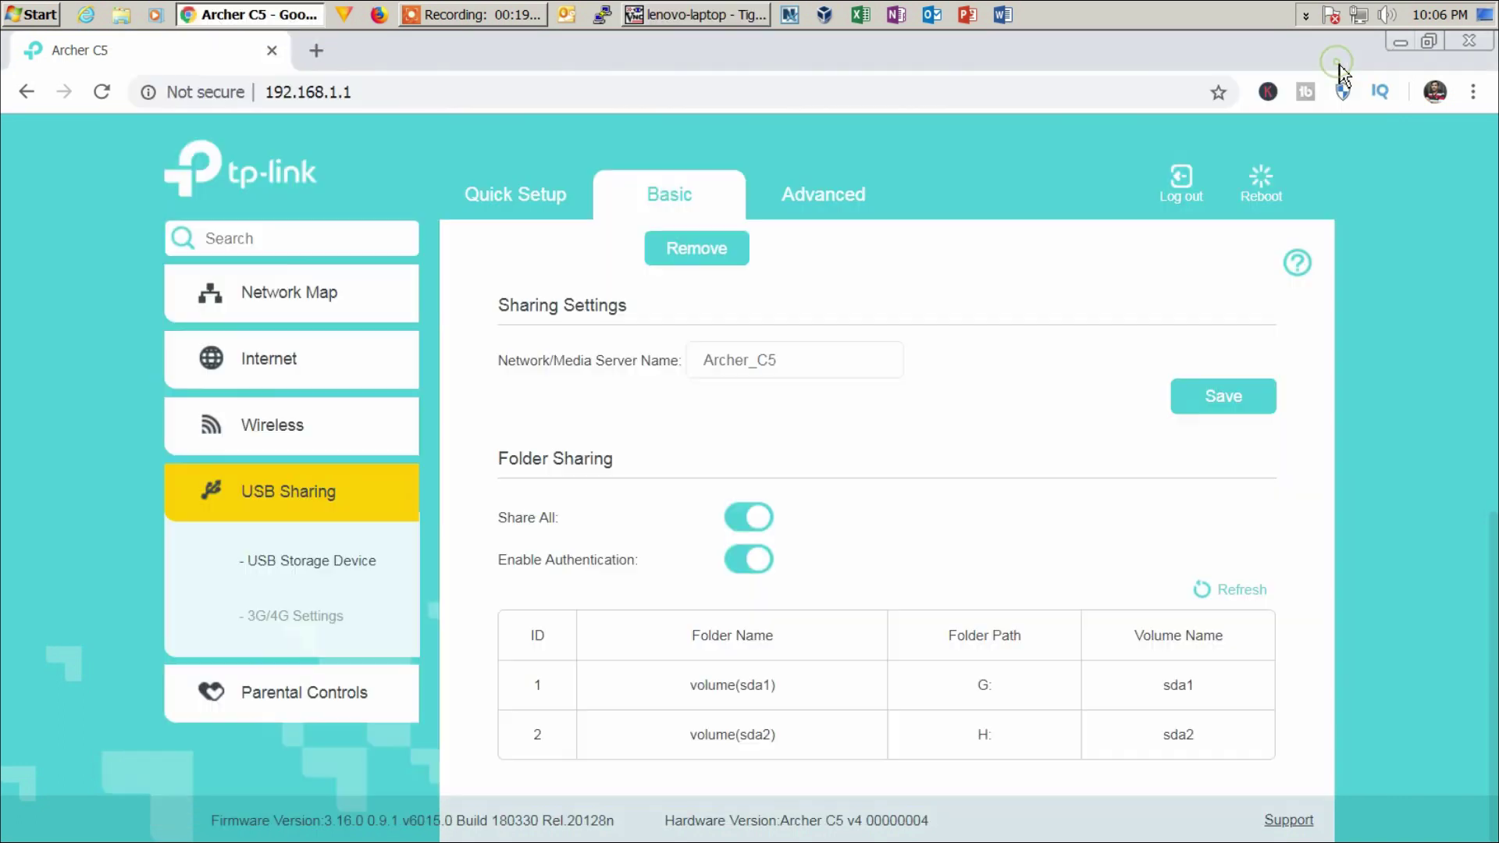
# - Read the G:(sda1) usage on the storage chart: 111G used, 6.7G available
pyautogui.moveTo(771, 464)
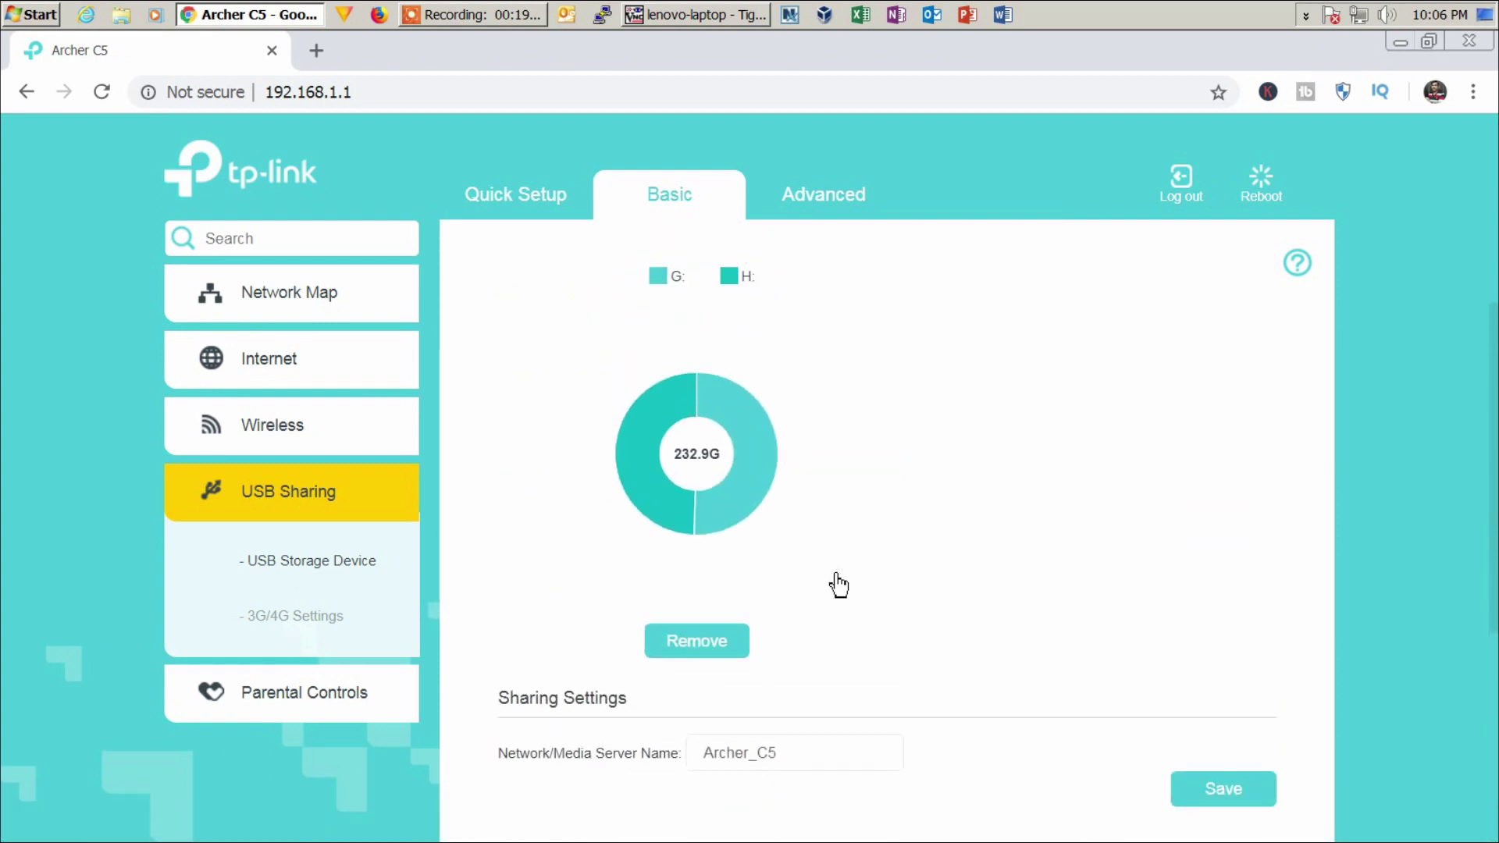
pyautogui.moveTo(742, 408)
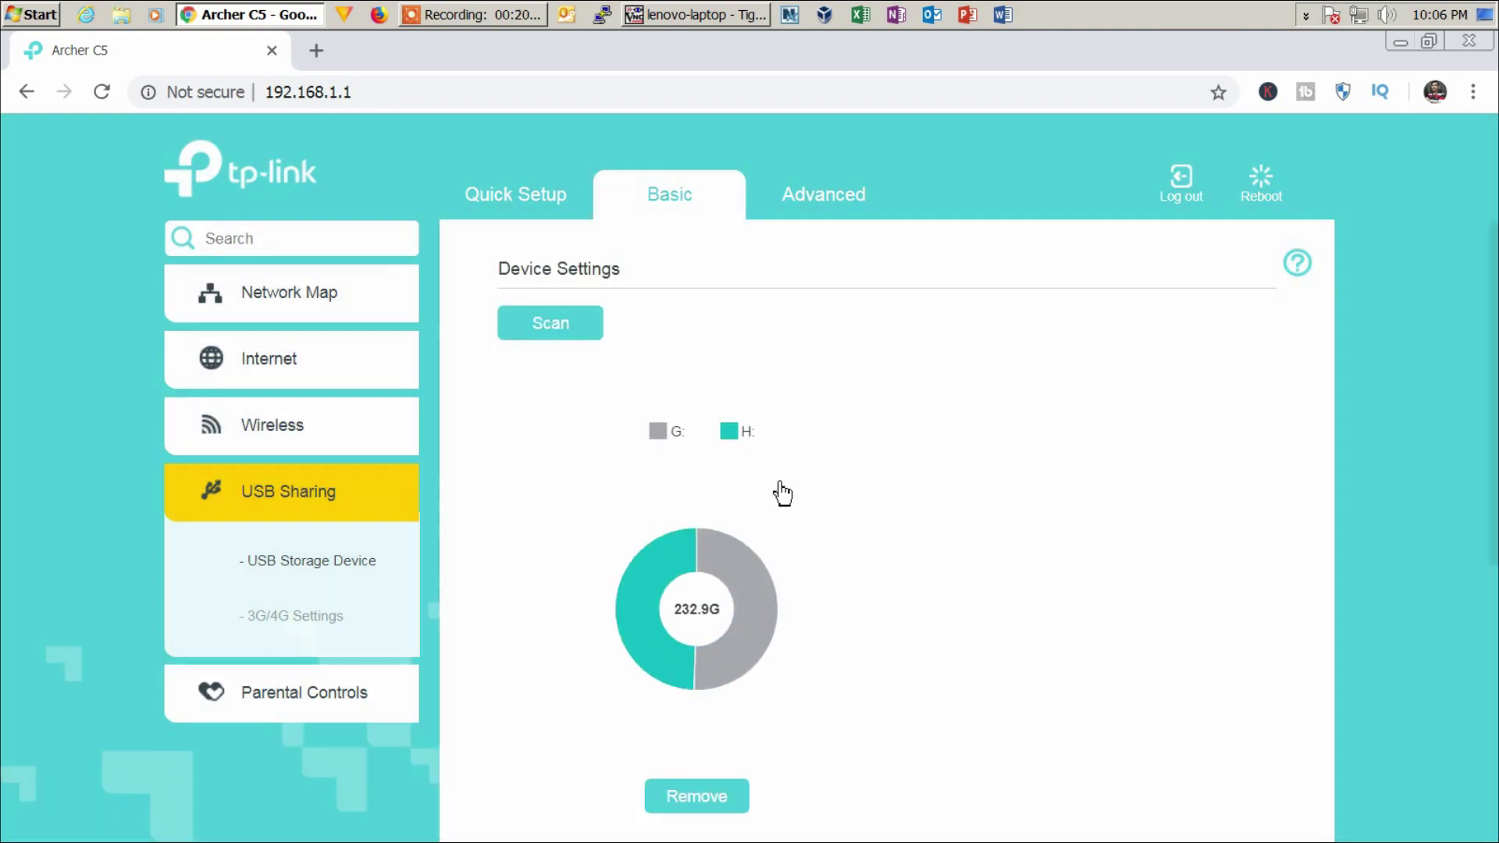
pyautogui.moveTo(777, 607)
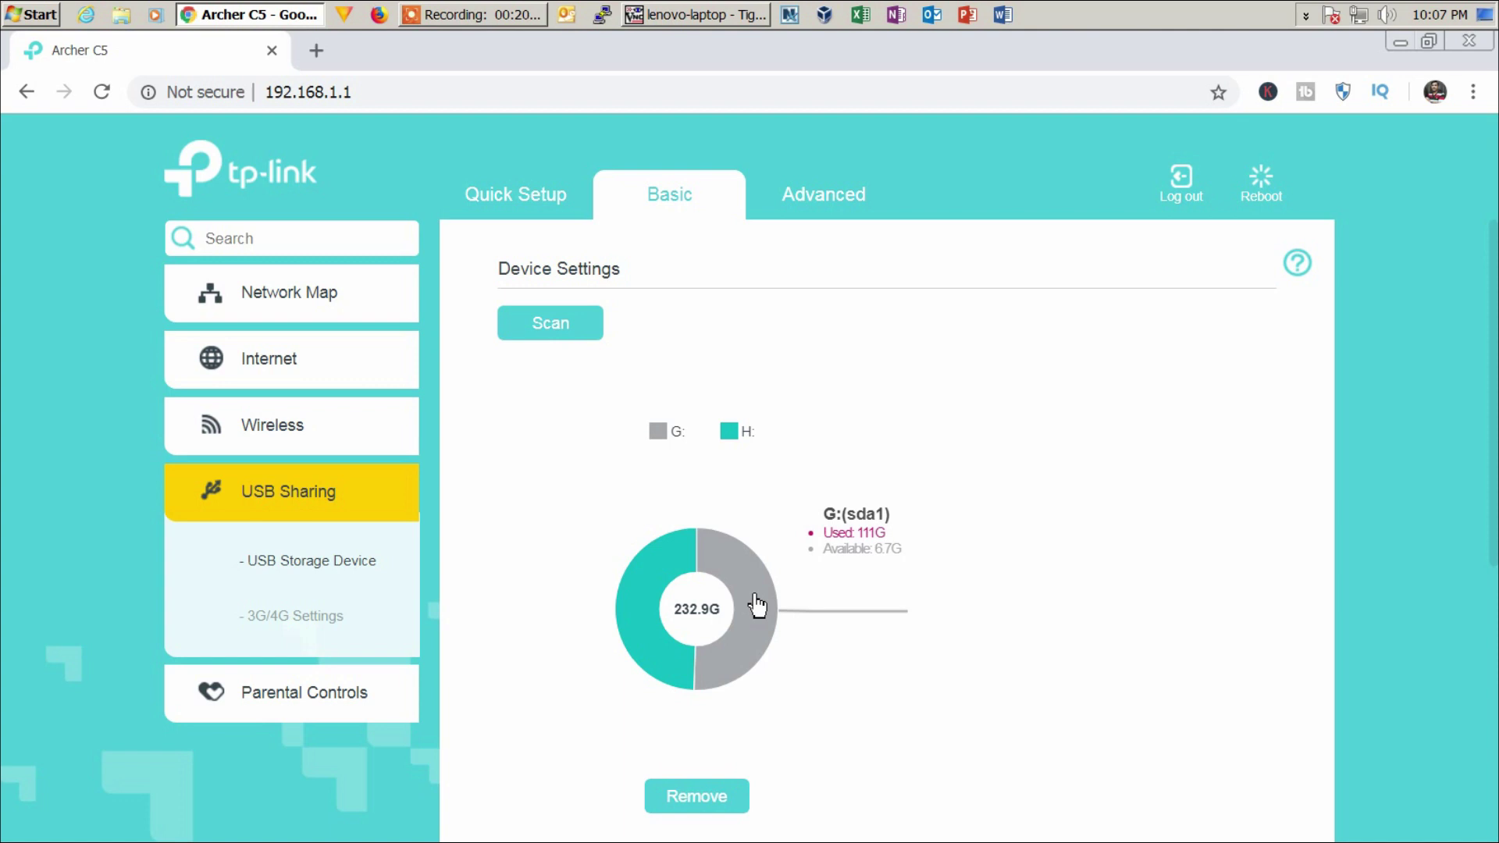
pyautogui.click(673, 14)
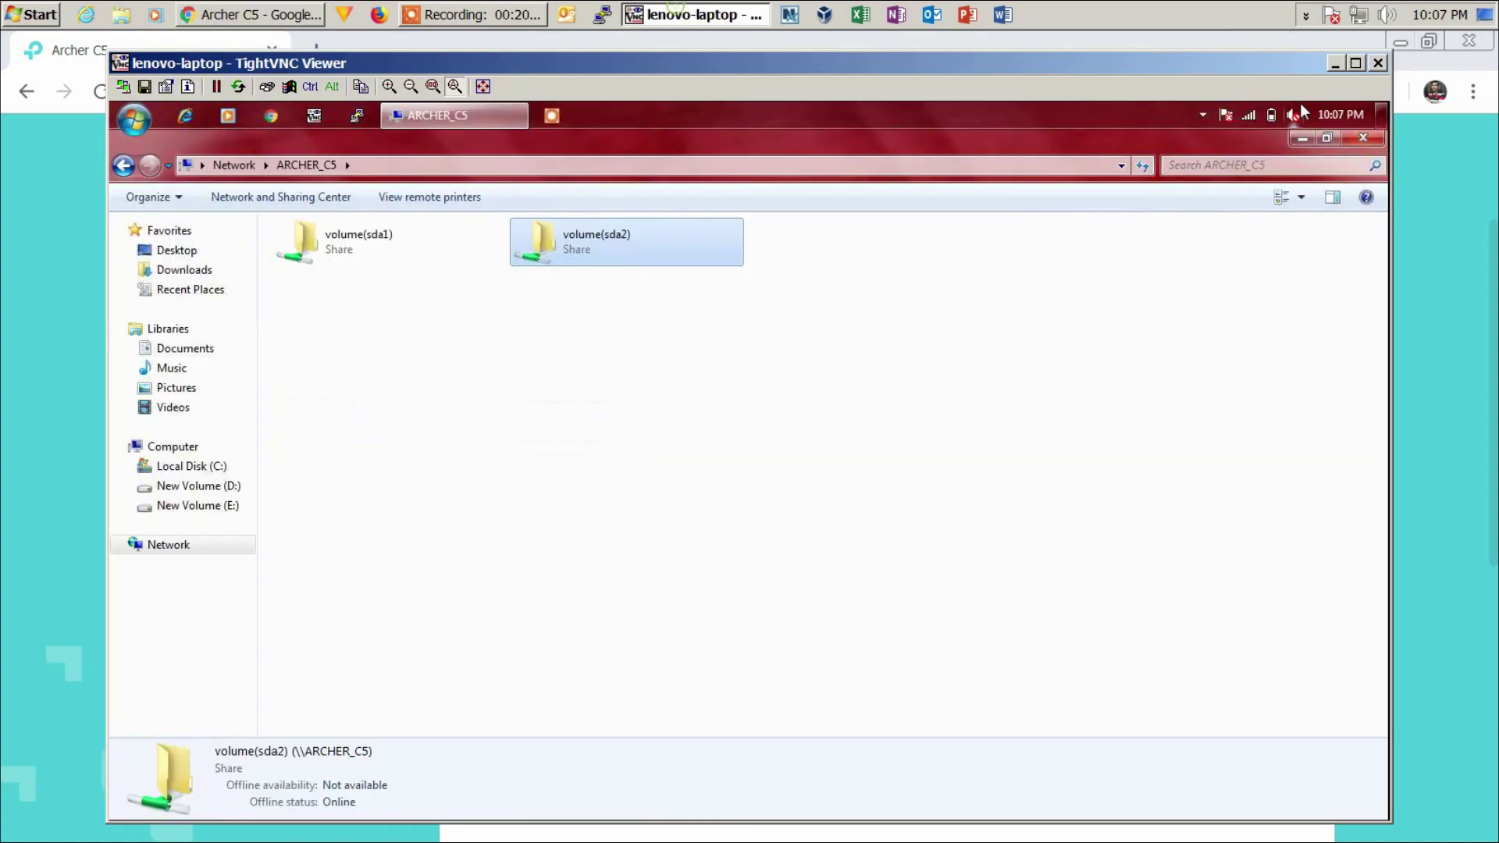
pyautogui.rightClick(616, 340)
# - Refresh the ARCHER_C5 share list until both volumes show, then open volume(sda1)
pyautogui.click(673, 408)
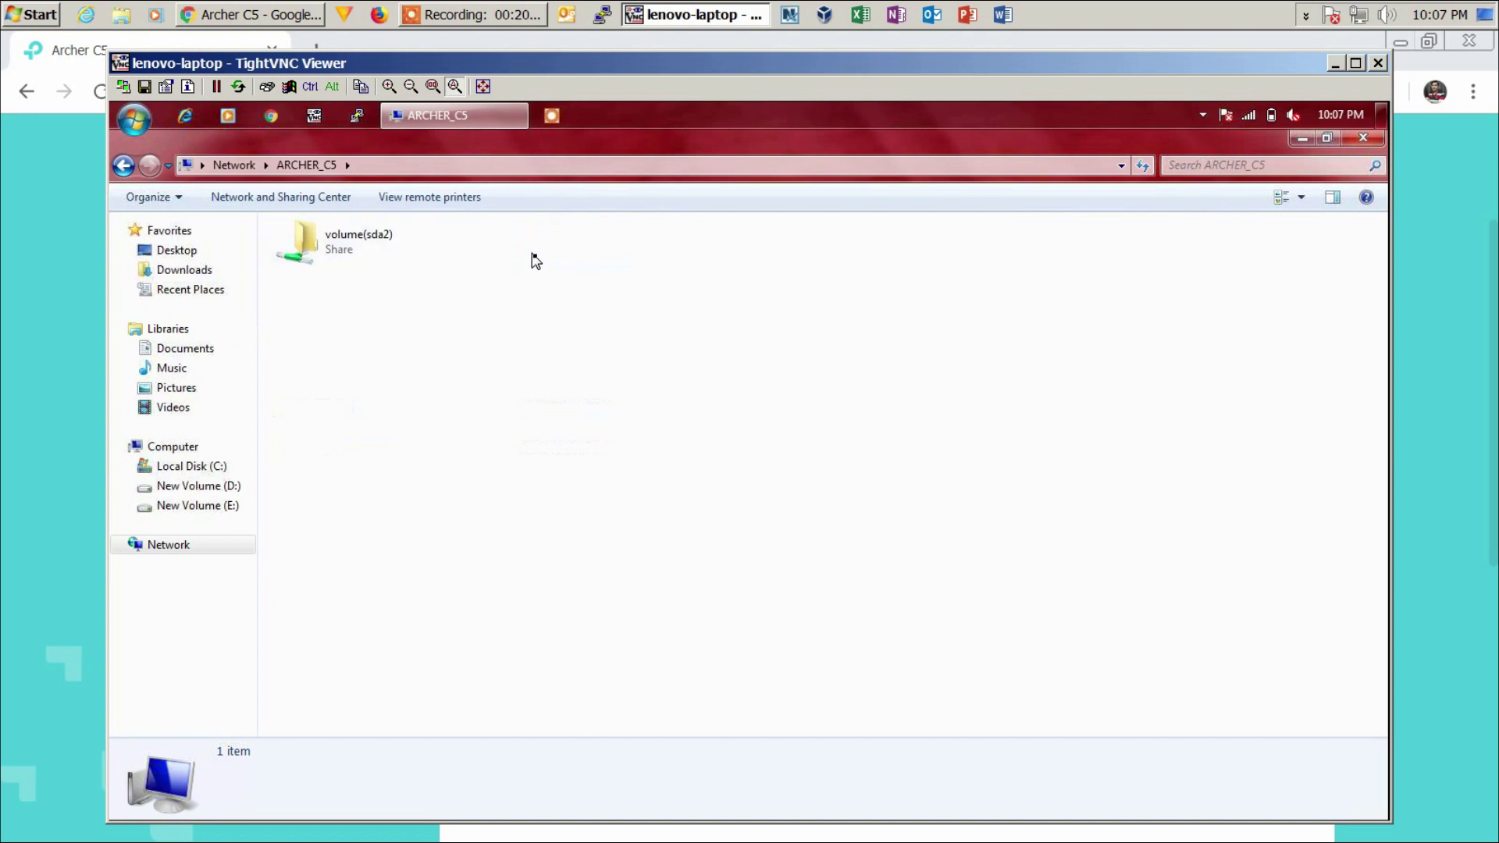
pyautogui.click(676, 23)
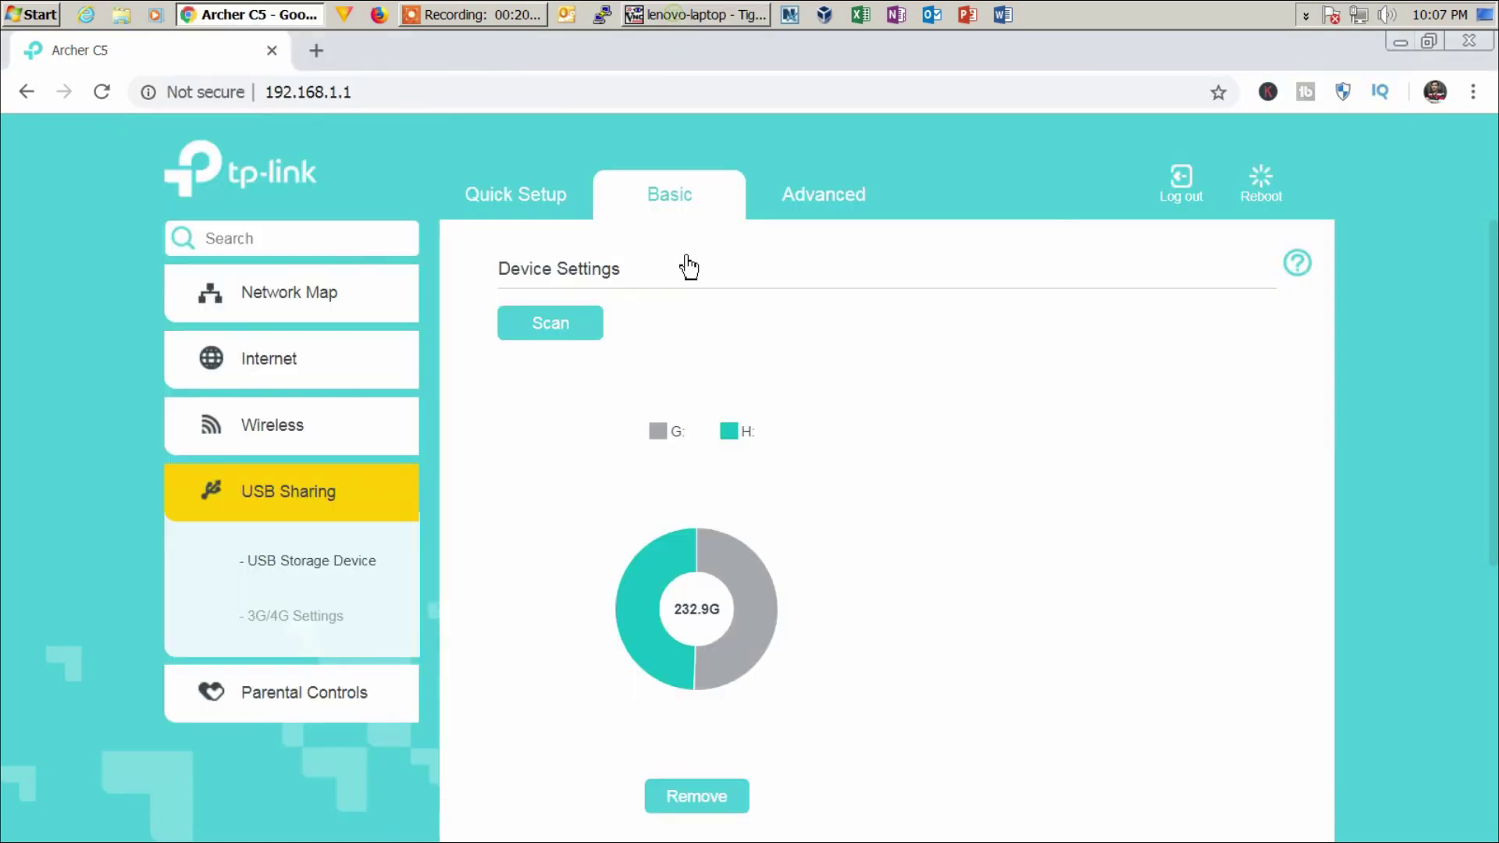
pyautogui.moveTo(737, 628)
pyautogui.click(694, 14)
pyautogui.rightClick(620, 386)
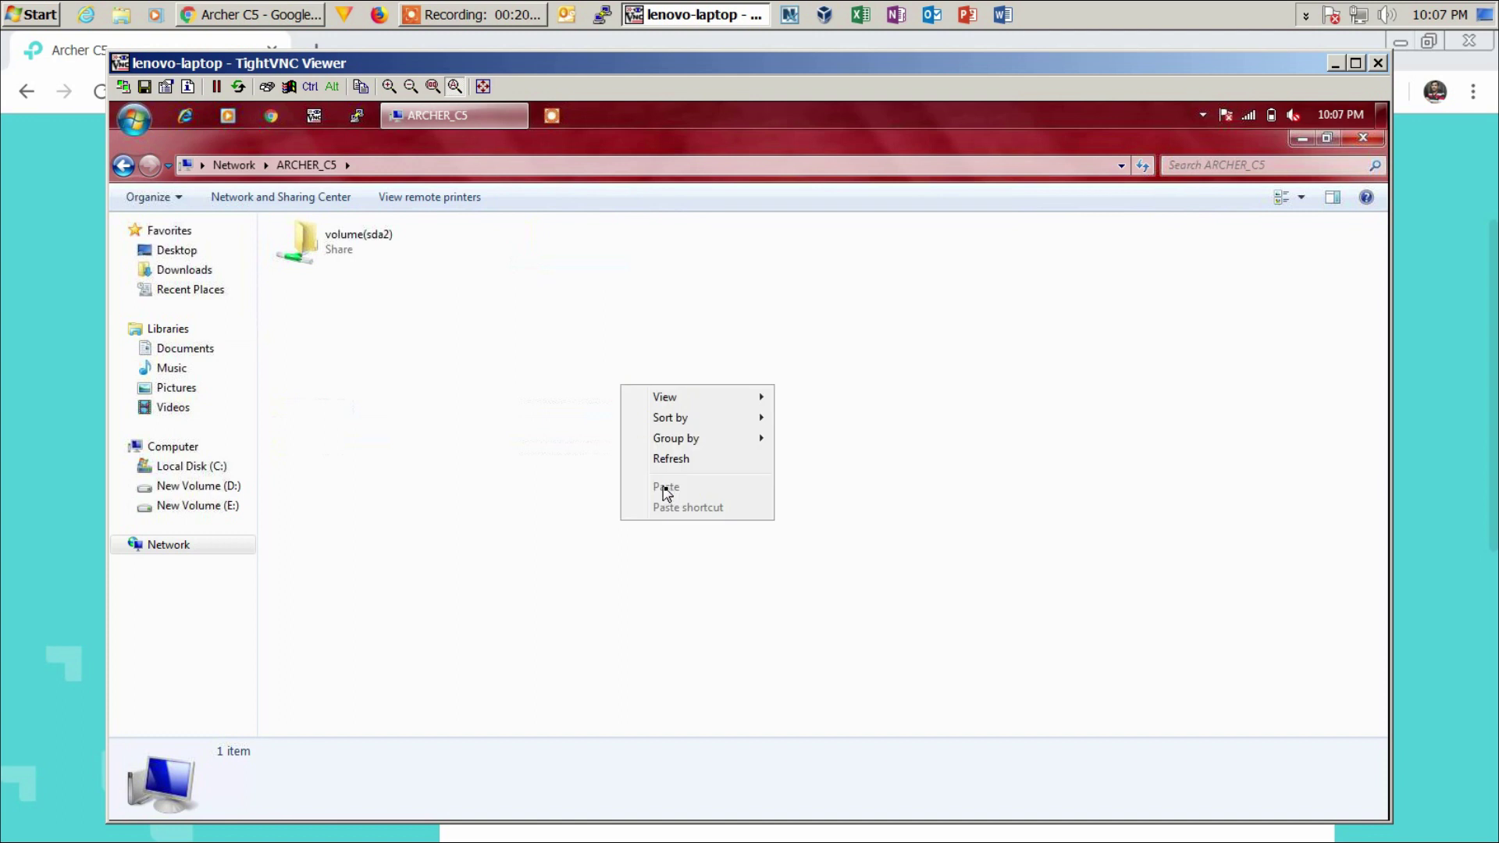
pyautogui.click(686, 462)
pyautogui.click(567, 250)
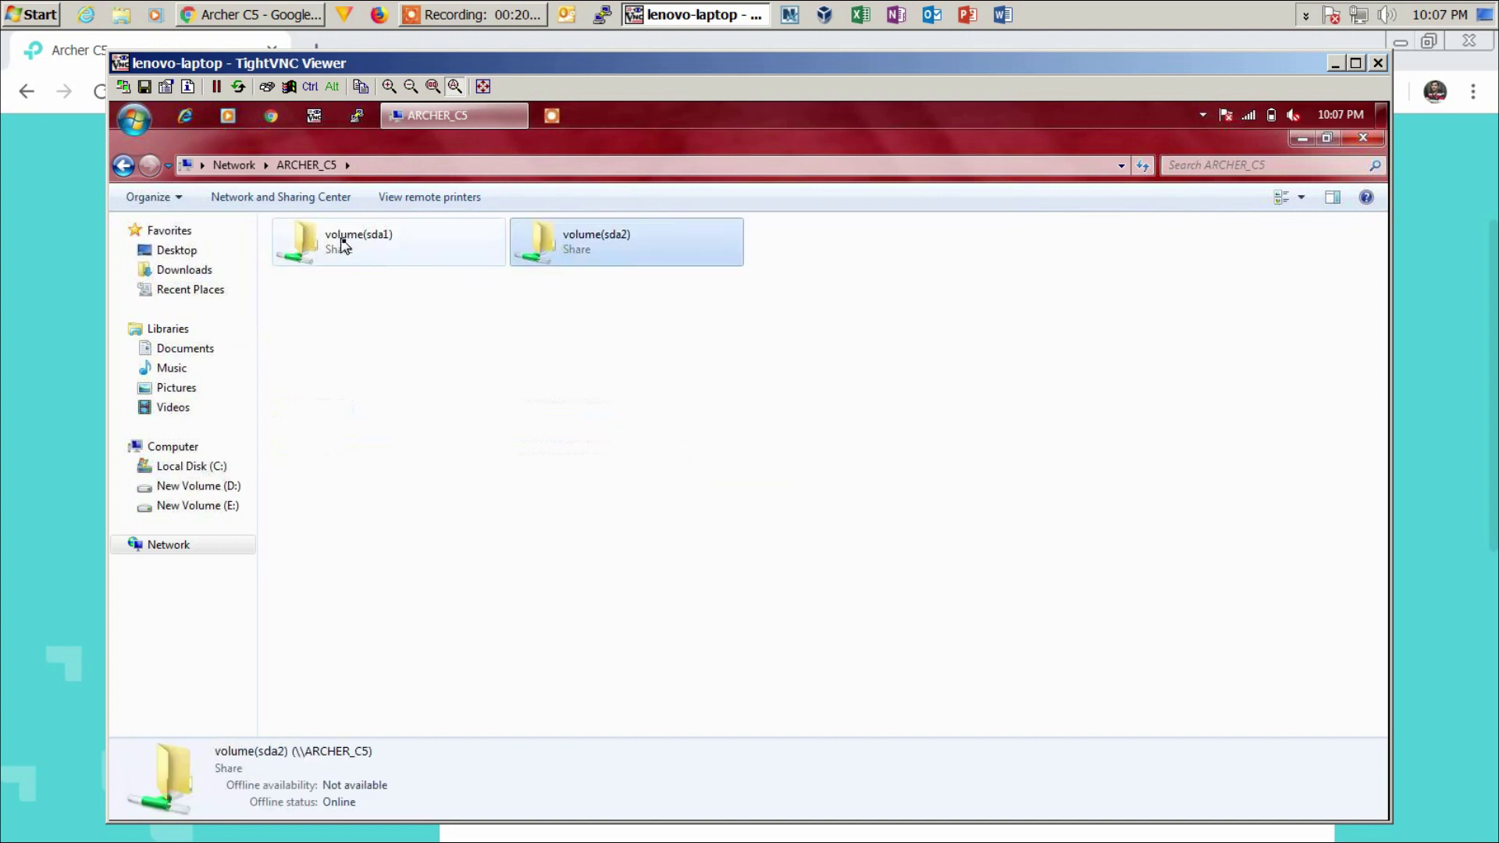
pyautogui.click(351, 249)
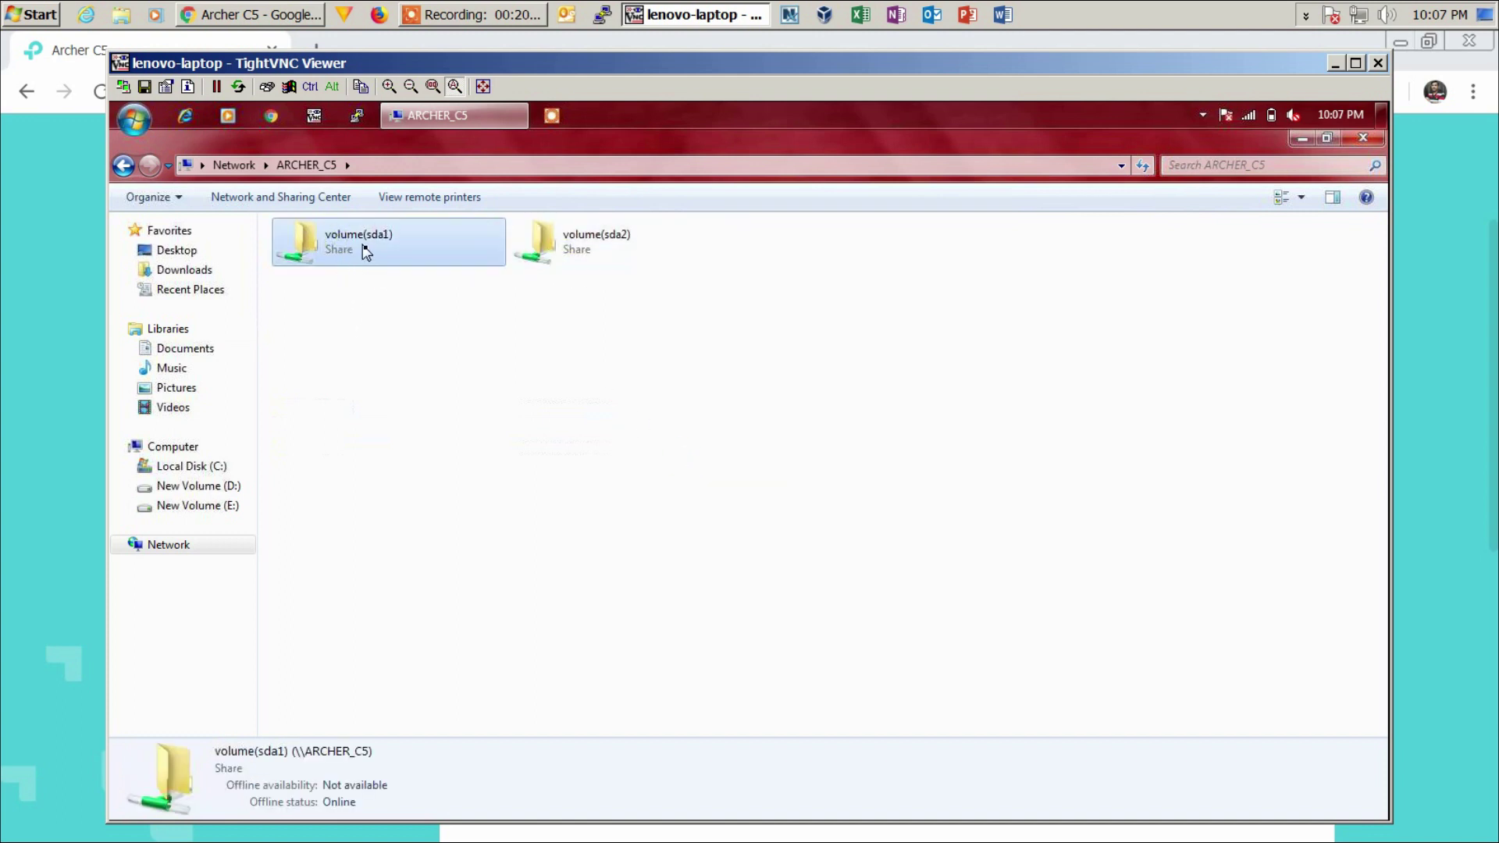
pyautogui.doubleClick(360, 241)
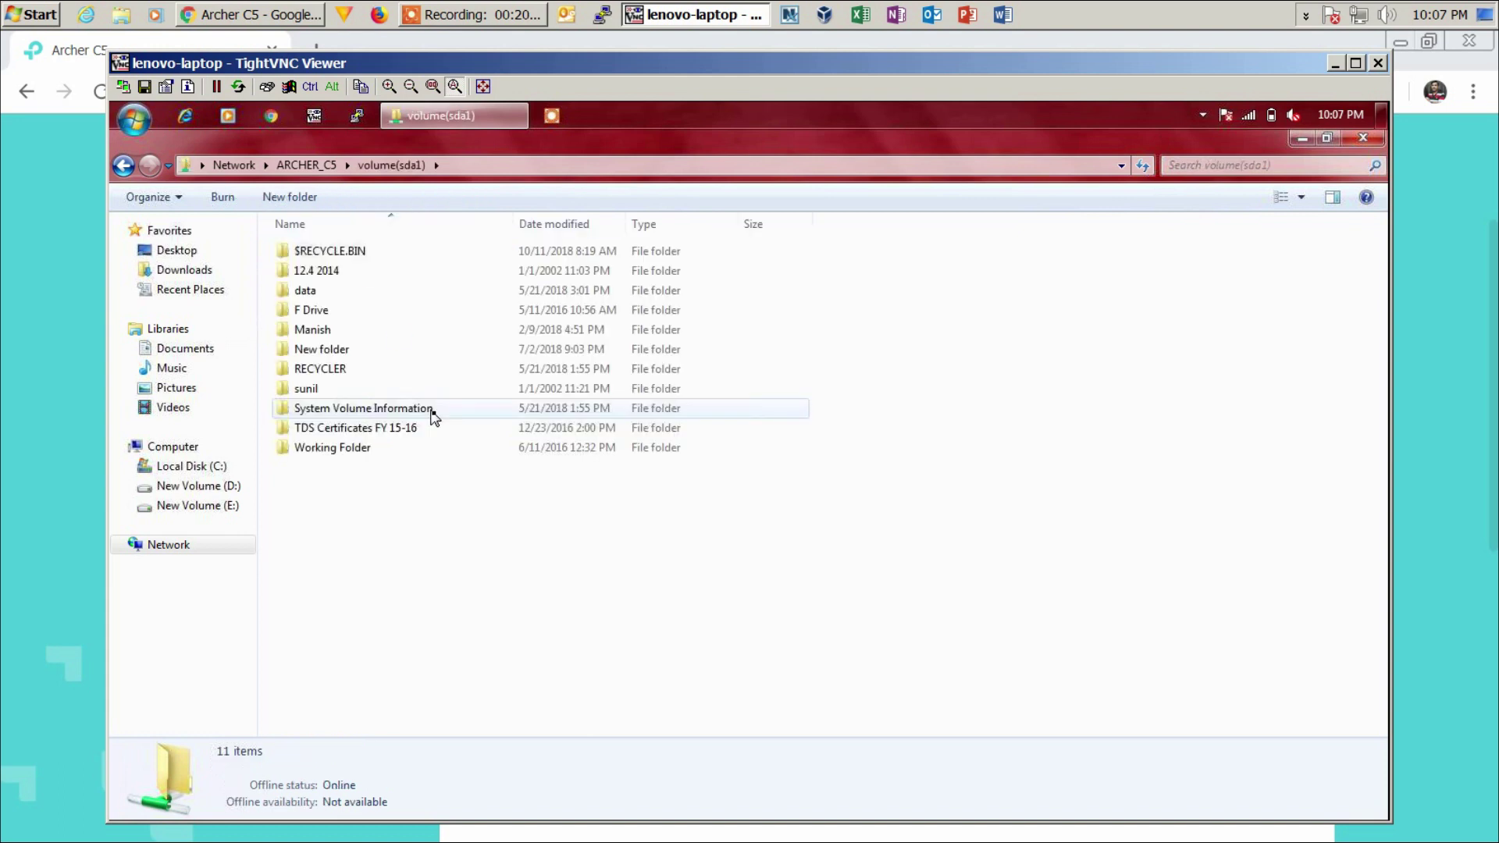
# - Go to ftp://192.168.1.1/ in the remote Explorer and enter the FTP account password
pyautogui.click(466, 166)
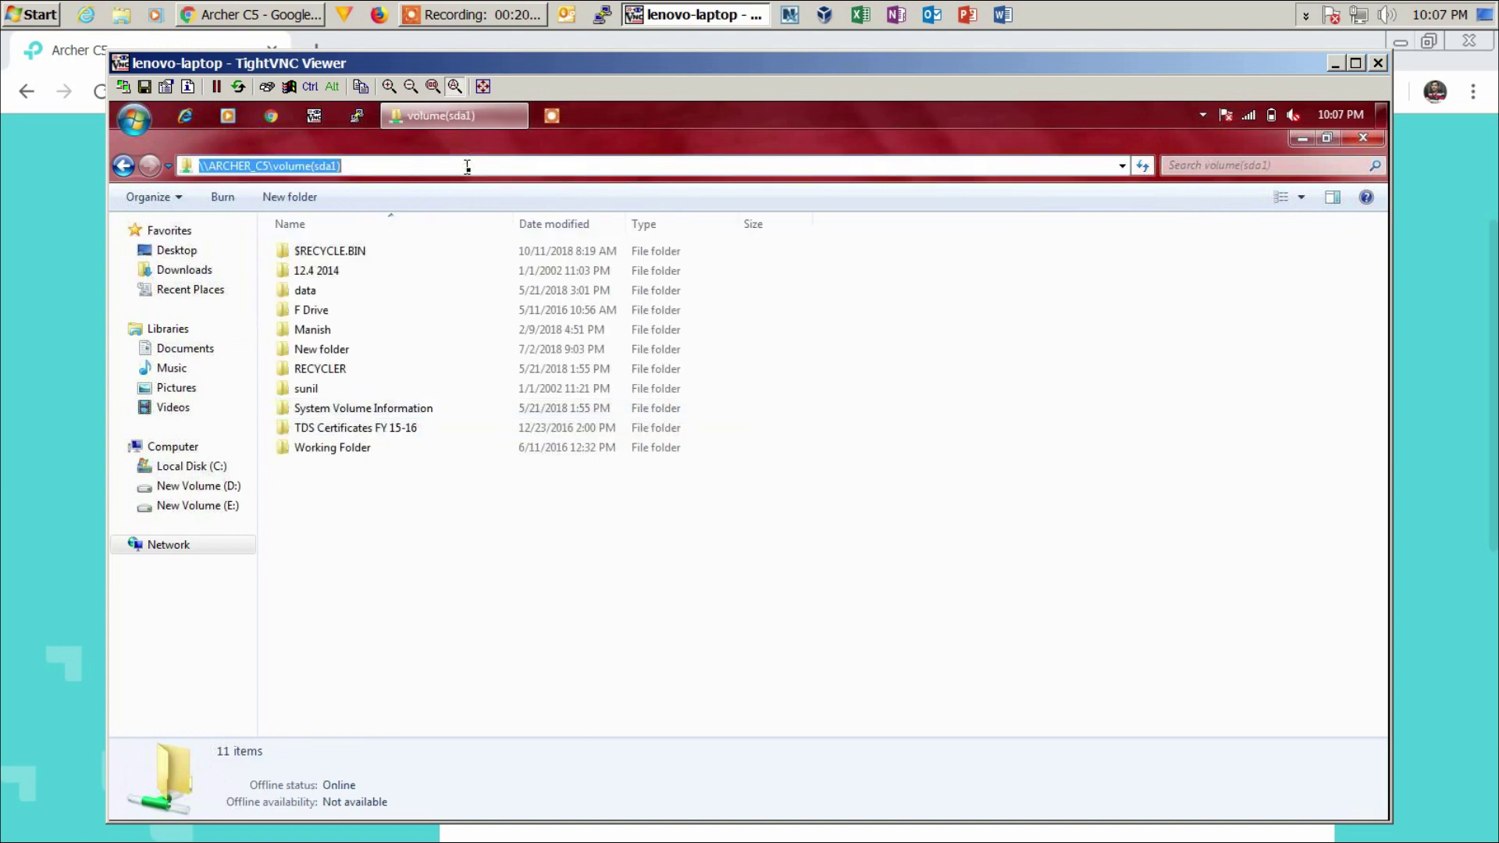
pyautogui.write('ftp://')
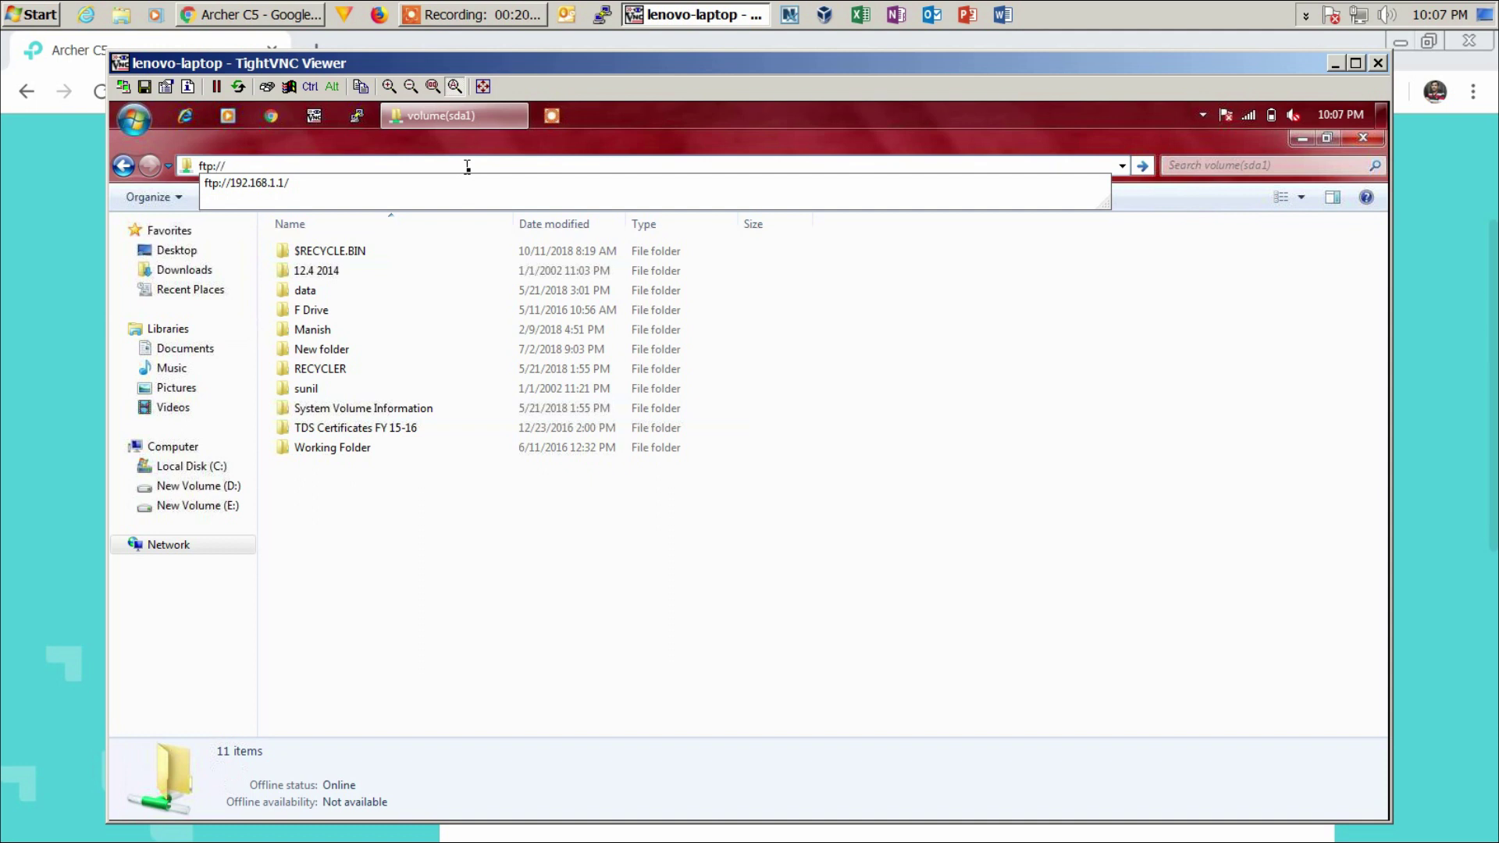
pyautogui.press('Down')
pyautogui.press('Return')
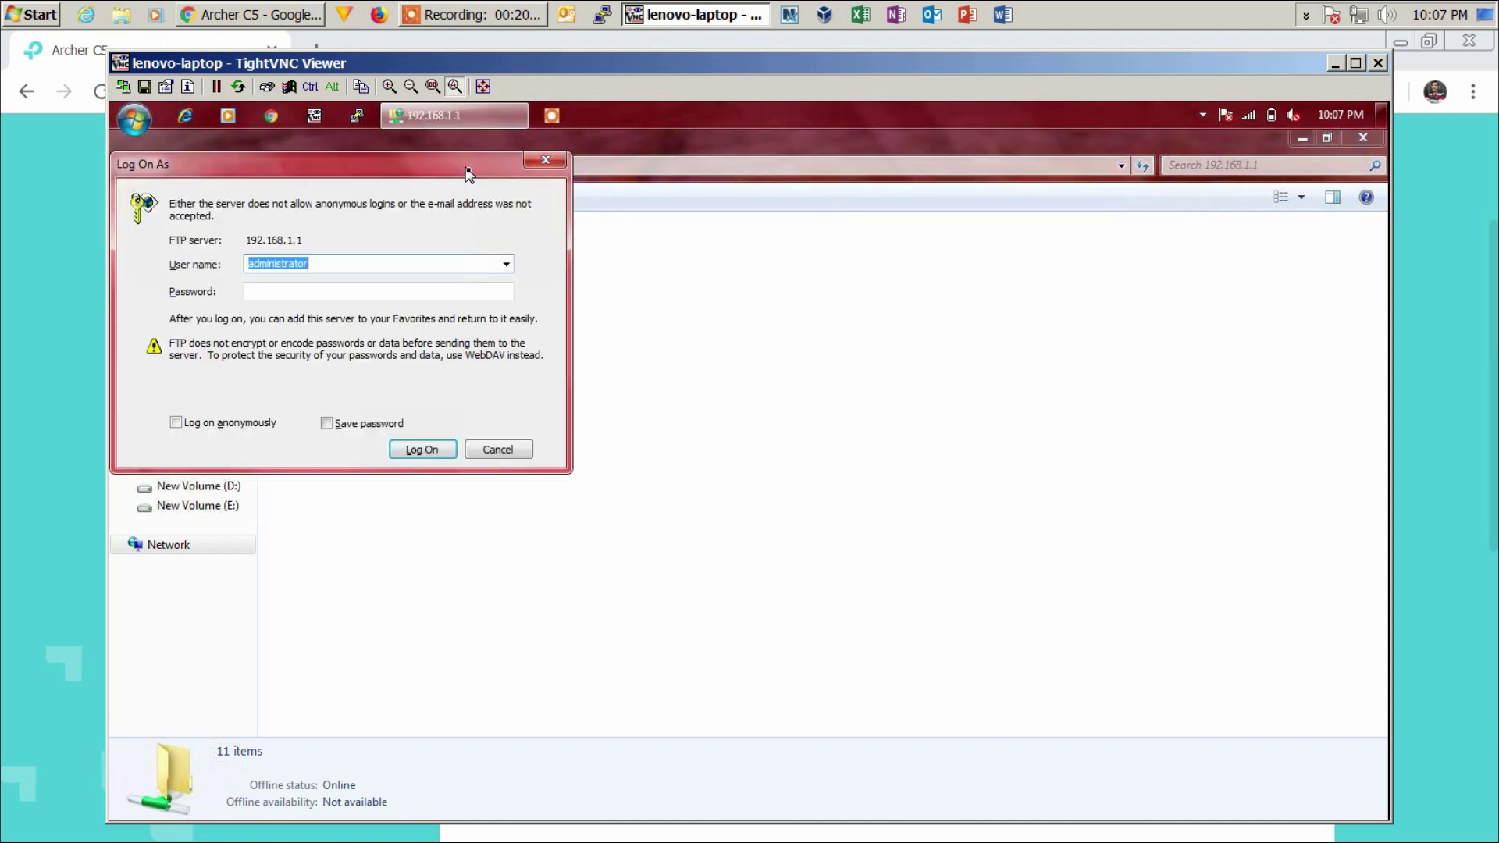
pyautogui.press('Tab')
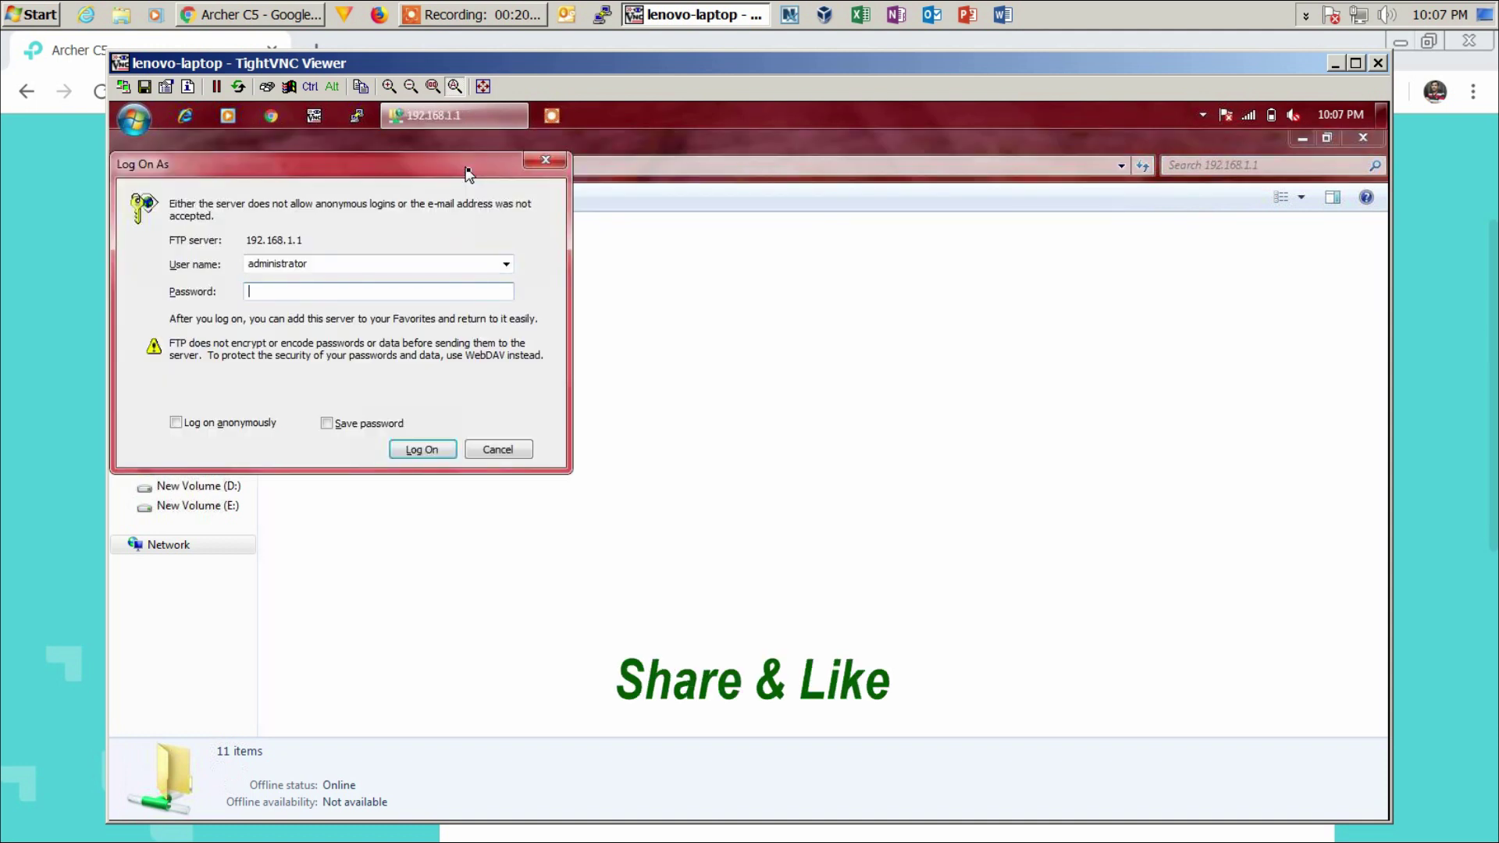
pyautogui.write('***')
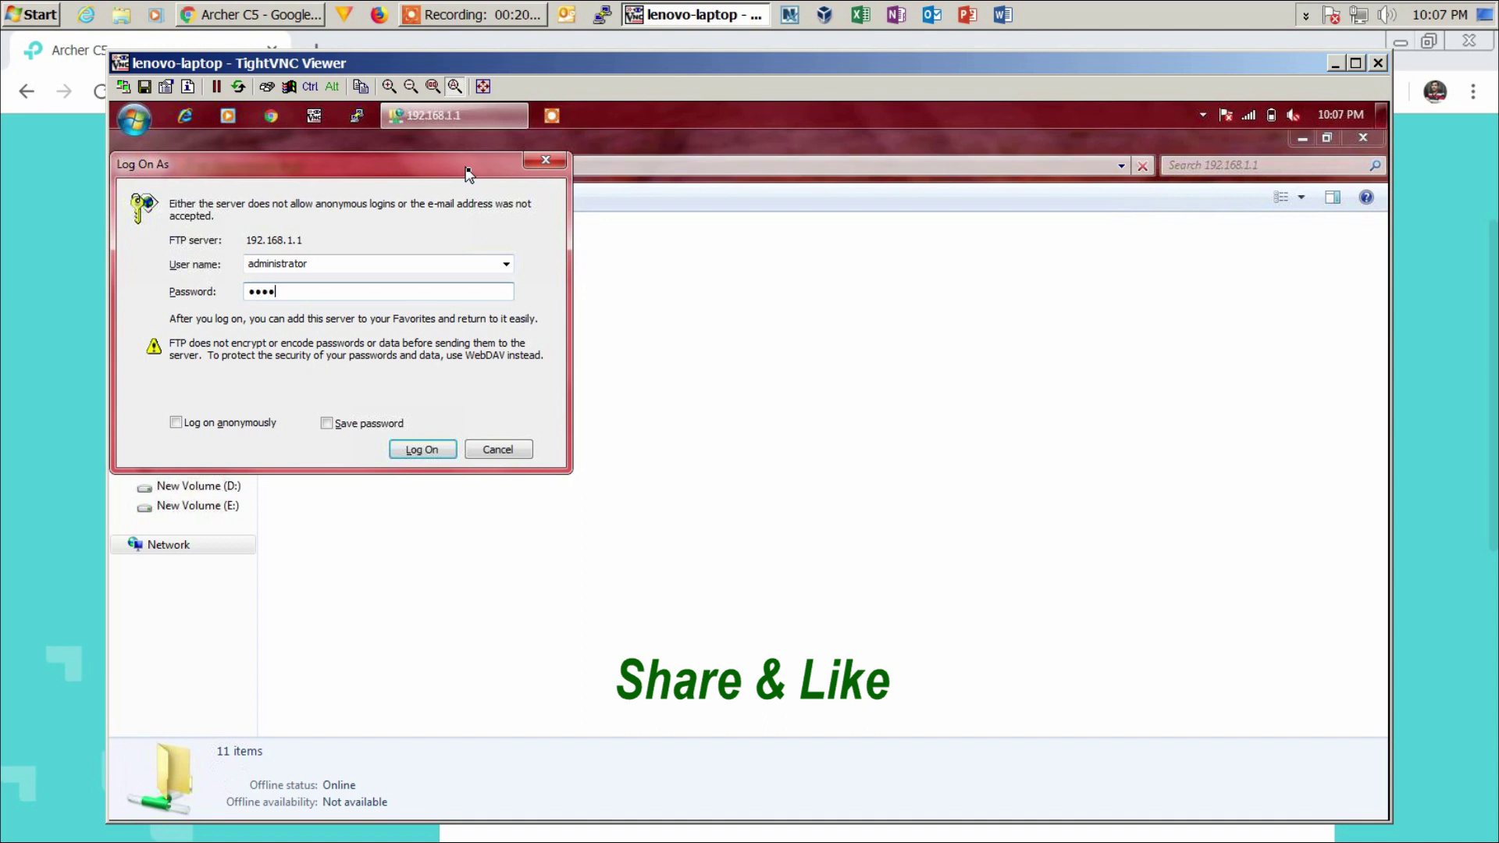